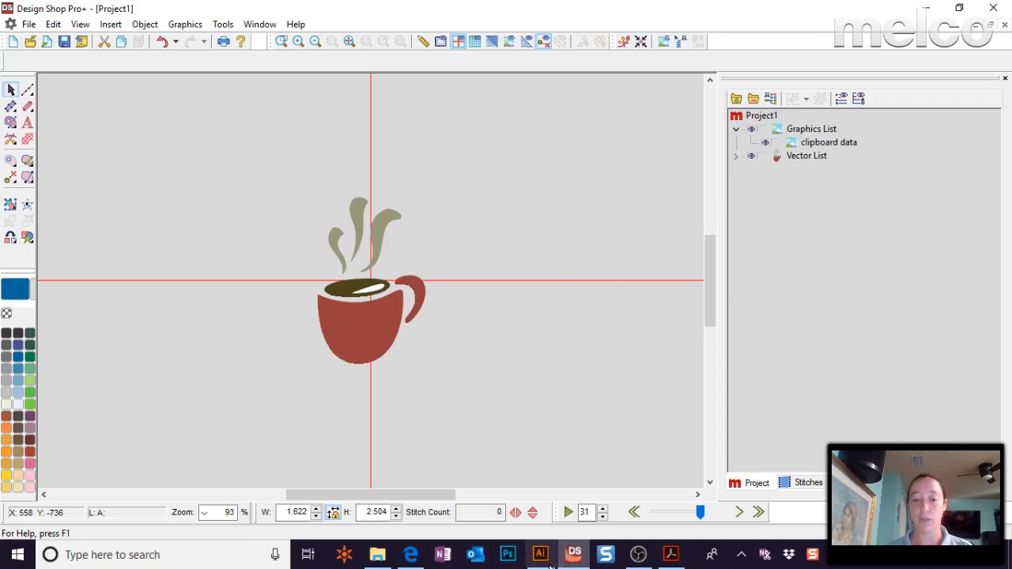
Create a new project and open the Coffee Cup [Converted].ai graphic from the Graphics folder
{"action": "left_click", "coordinate": [12, 41]}
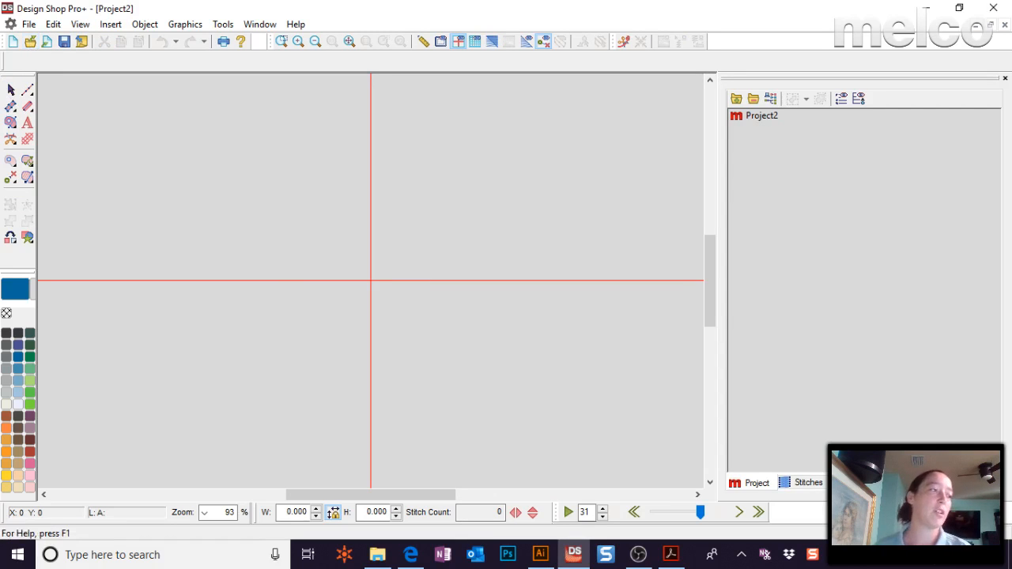
{"action": "left_click", "coordinate": [32, 41]}
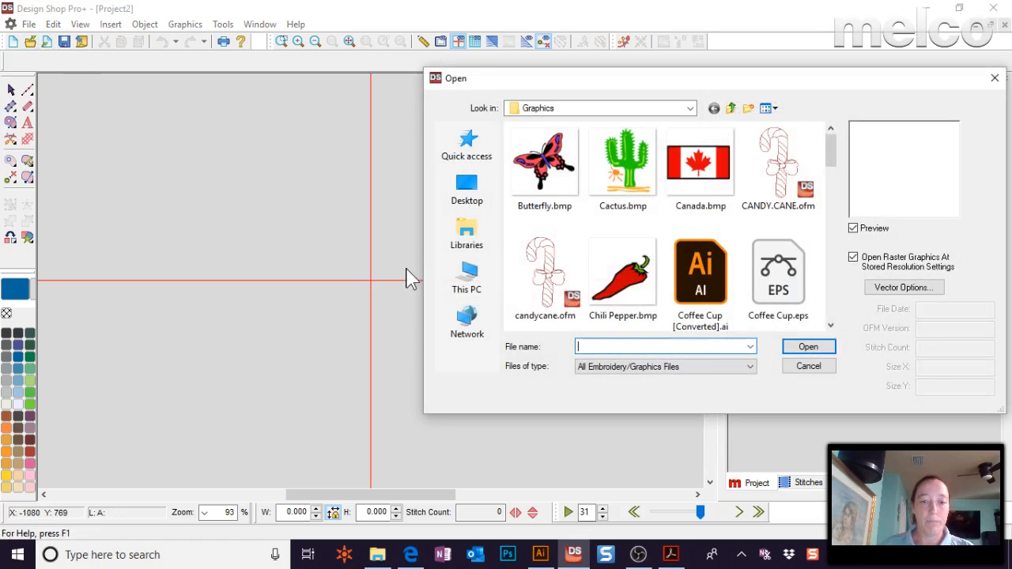
{"action": "left_click", "coordinate": [710, 278]}
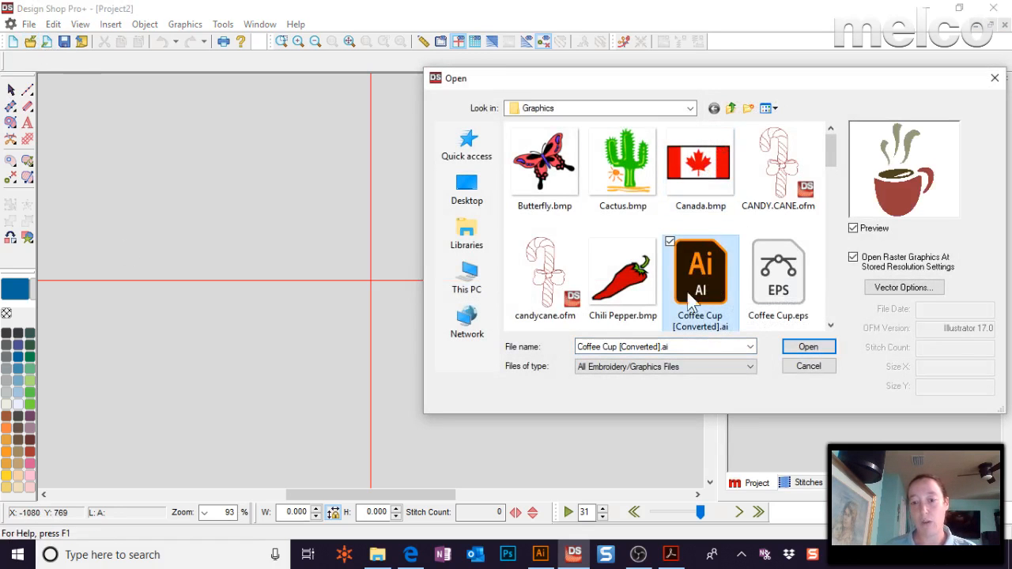
{"action": "left_click", "coordinate": [808, 348]}
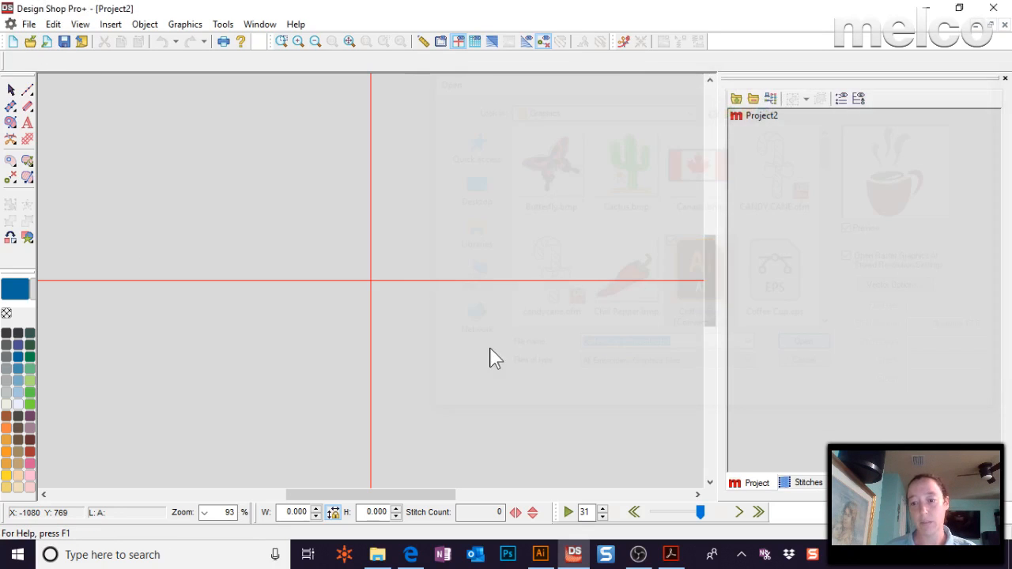
{"action": "left_click", "coordinate": [349, 41]}
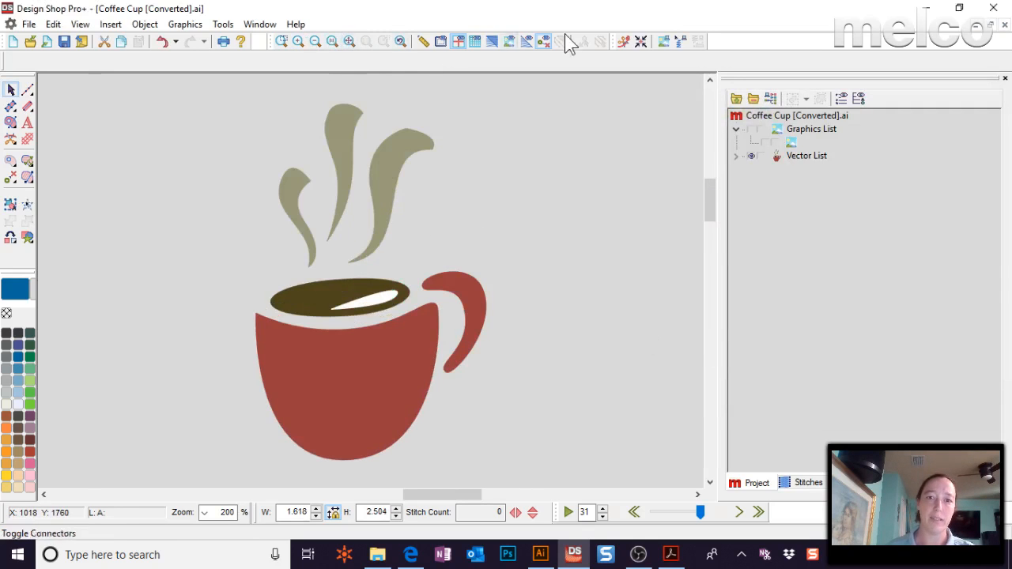
{"action": "left_click", "coordinate": [317, 42]}
{"action": "left_click", "coordinate": [317, 42]}
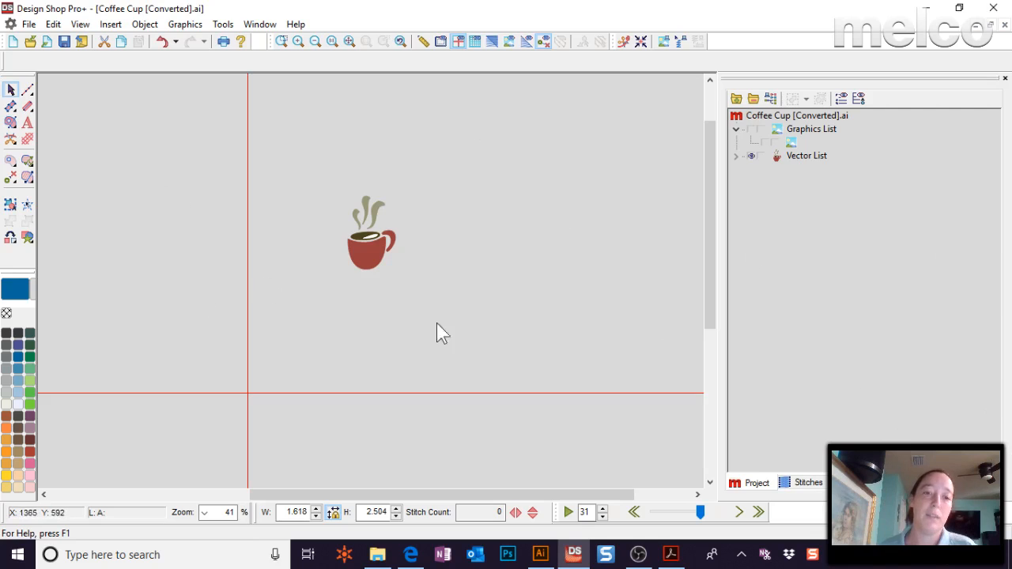
Close the coffee cup design and exit Design Shop Pro+
{"action": "left_click", "coordinate": [1005, 27]}
{"action": "left_click", "coordinate": [558, 308]}
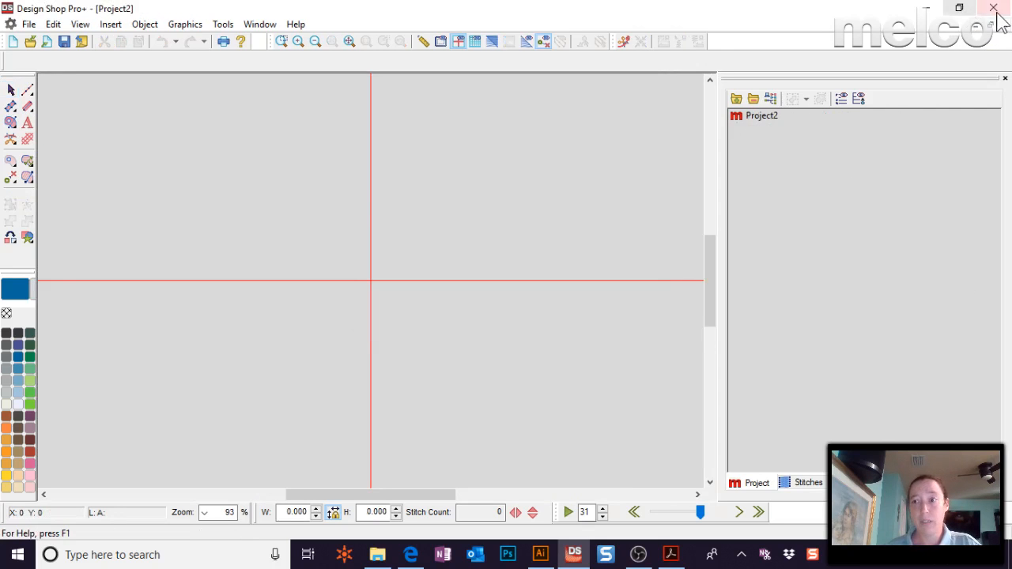
{"action": "left_click", "coordinate": [555, 309]}
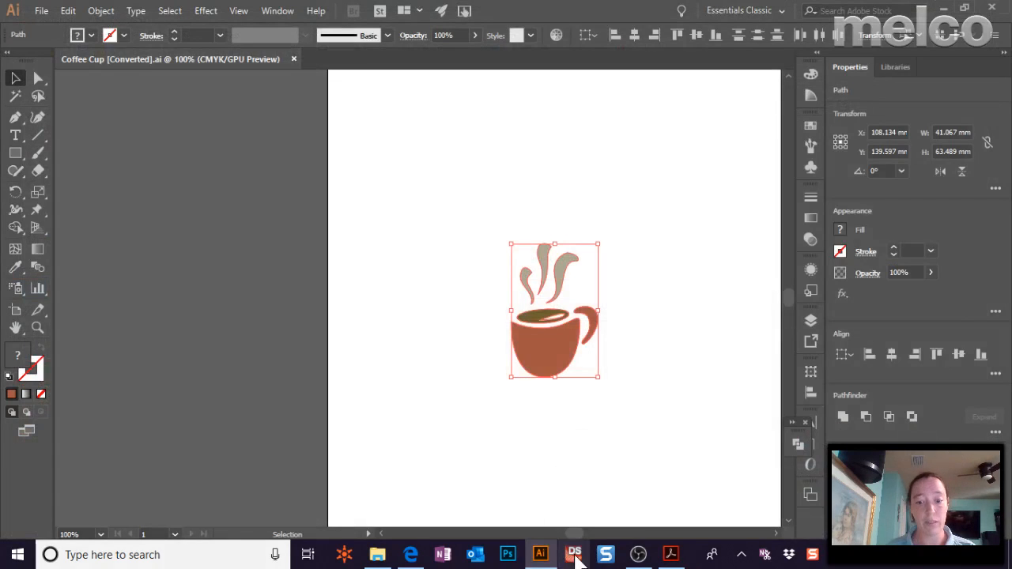
Switch from Illustrator to the Melco Tech site and open the English Melco OS V11 Advanced Interface manual for the EMT16 PLUS, closing the product page
{"action": "mouse_move", "coordinate": [670, 554]}
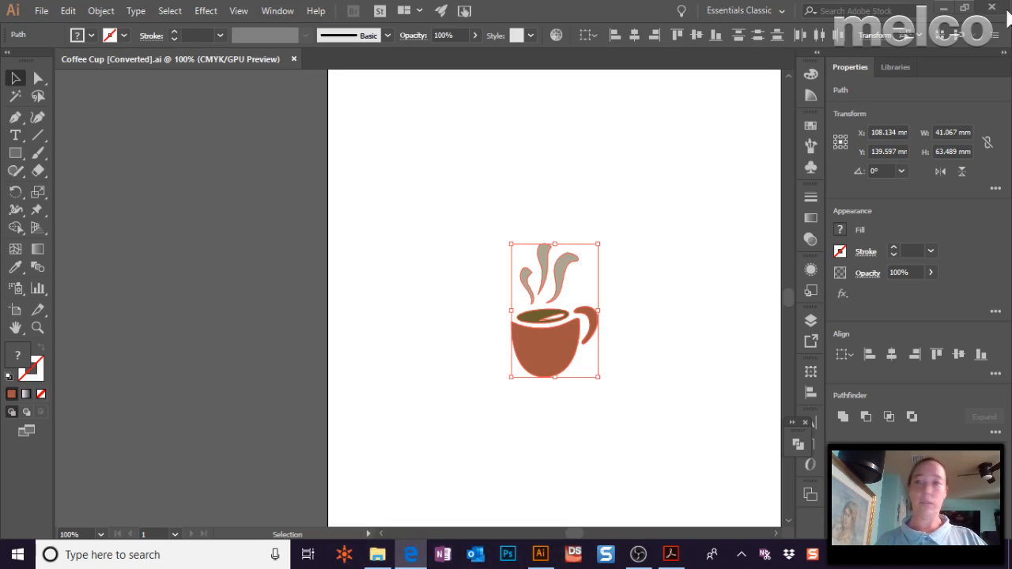
{"action": "left_click", "coordinate": [943, 7]}
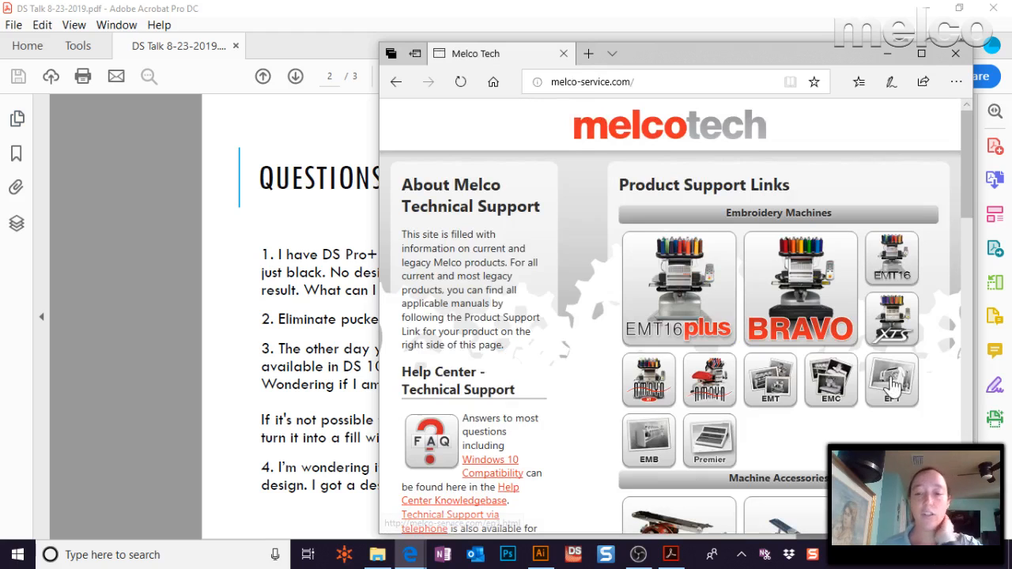
{"action": "left_click", "coordinate": [671, 316]}
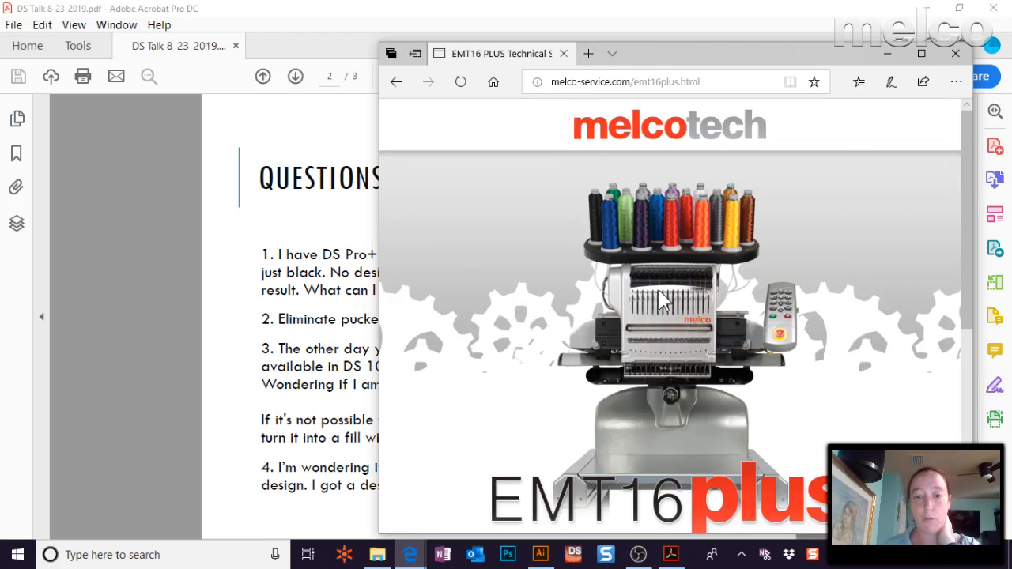
{"action": "scroll", "coordinate": [658, 292], "scroll_direction": "down", "scroll_amount": 3}
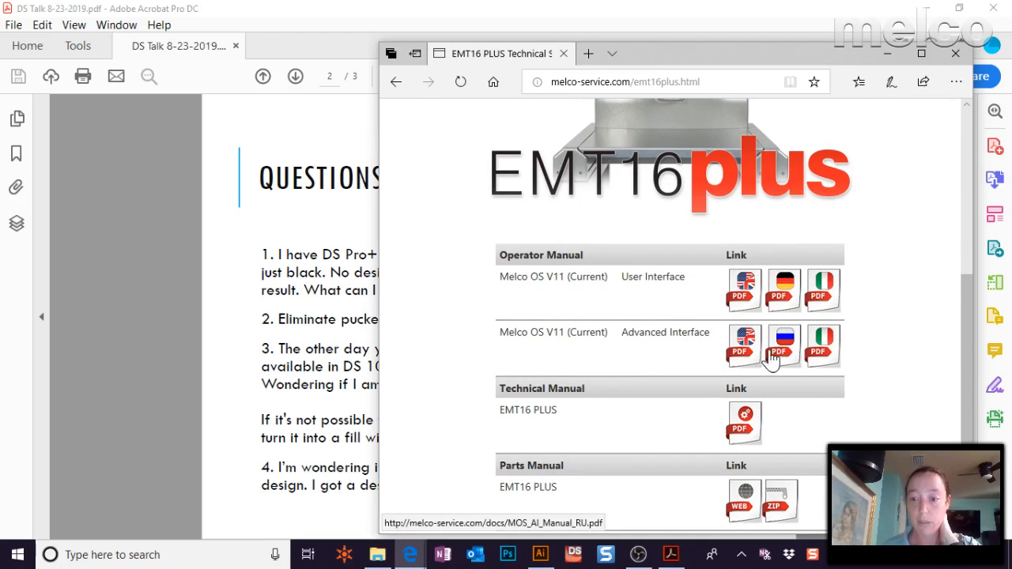
{"action": "left_click", "coordinate": [743, 354]}
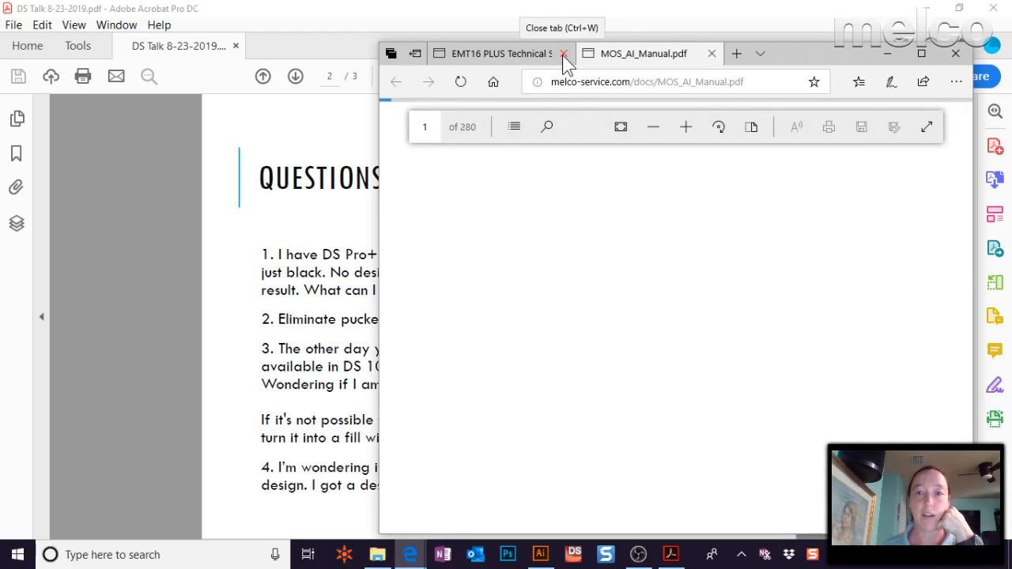
{"action": "left_click", "coordinate": [563, 54]}
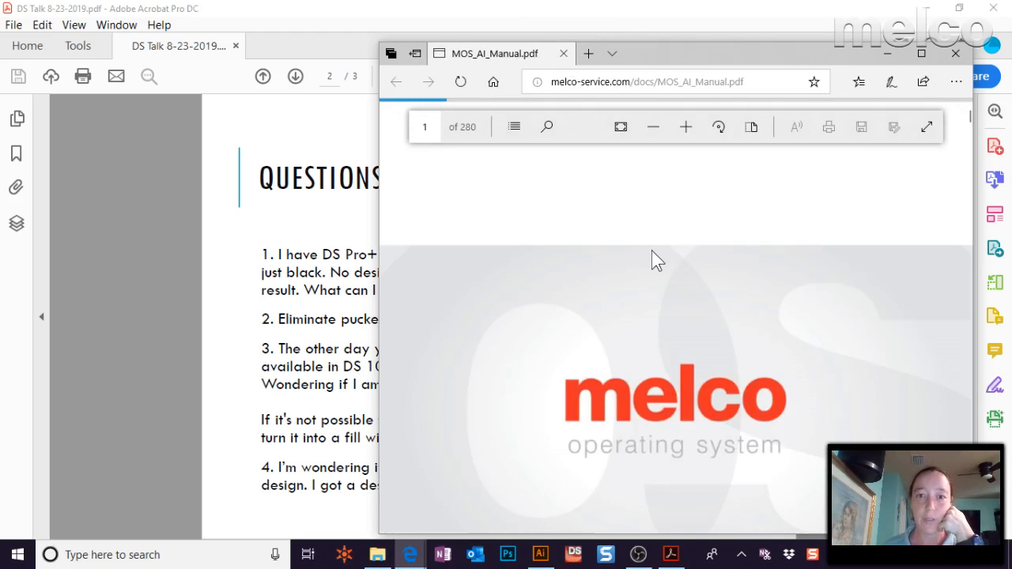
Search the manual for "color" and go to the section on Setting the Color Sequence
{"action": "scroll", "coordinate": [660, 273], "scroll_direction": "down", "scroll_amount": 3}
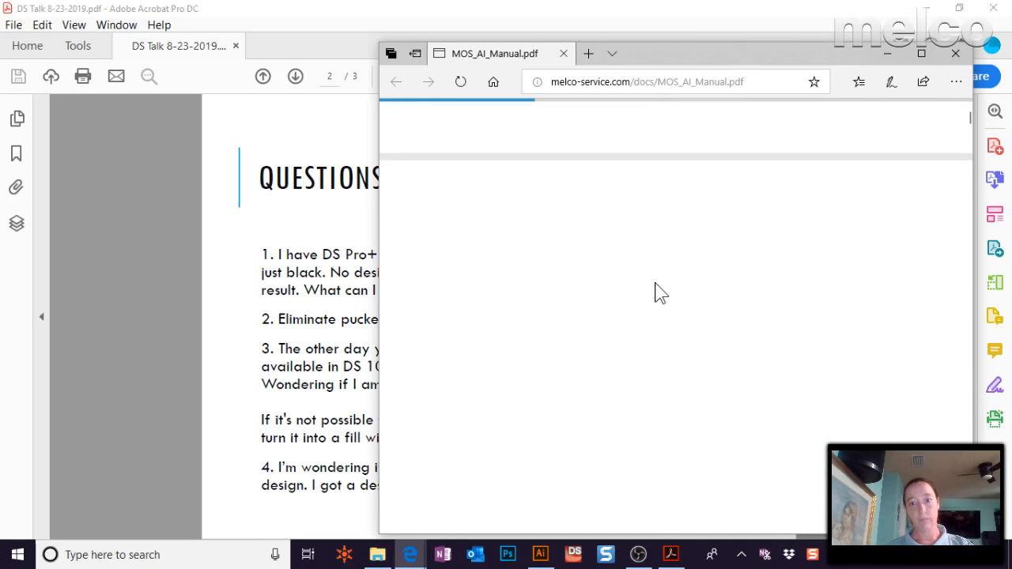
{"action": "scroll", "coordinate": [645, 323], "scroll_direction": "down", "scroll_amount": 10}
{"action": "scroll", "coordinate": [484, 241], "scroll_direction": "down", "scroll_amount": 5}
{"action": "key", "text": "ctrl+f"}
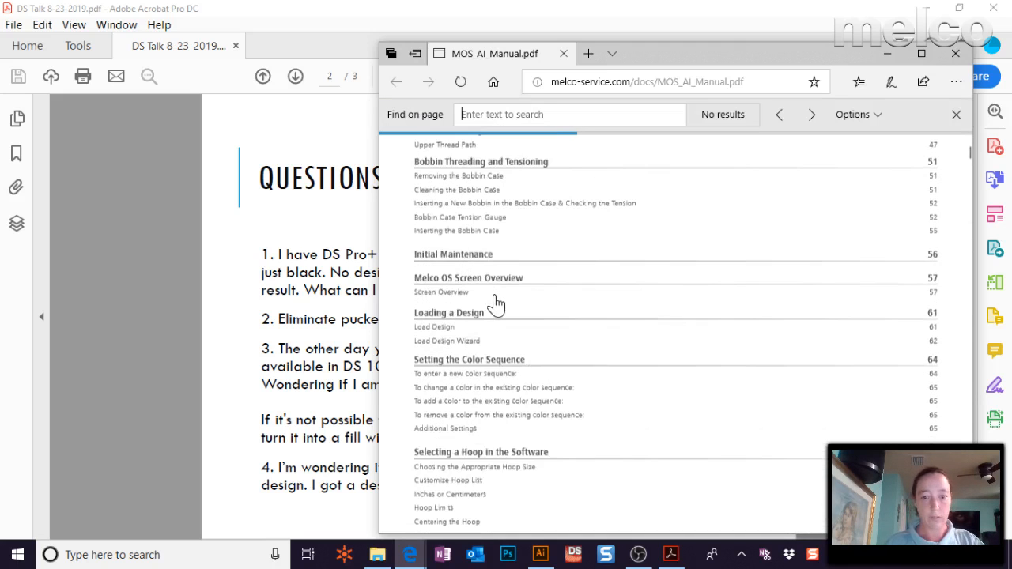
{"action": "type", "text": "c"}
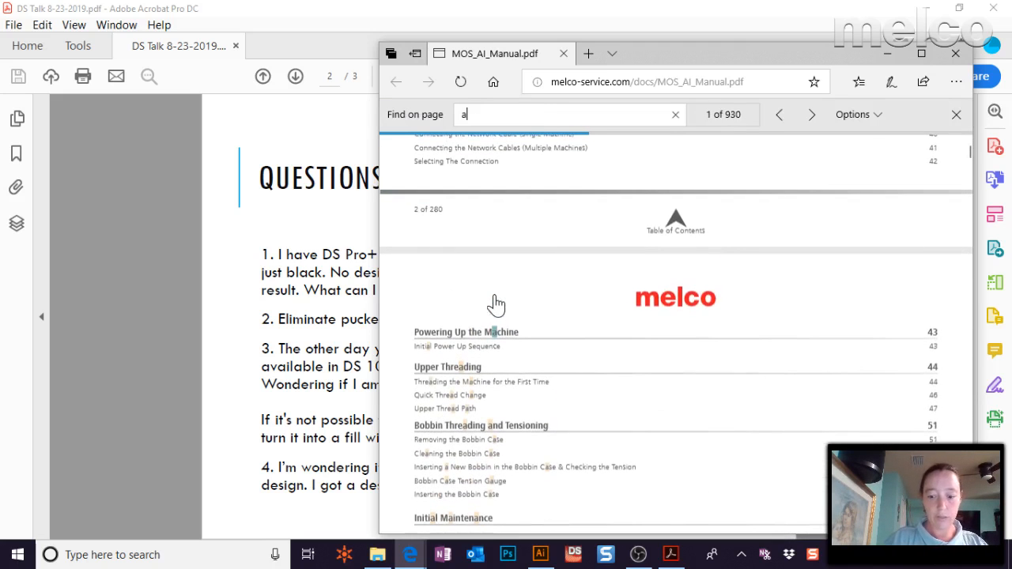
{"action": "type", "text": "olor"}
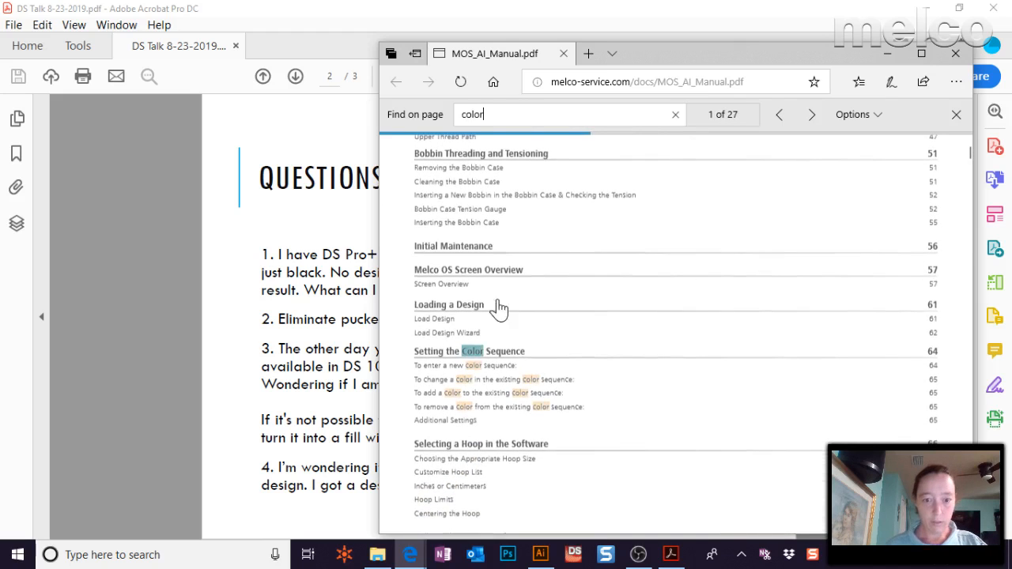
{"action": "left_click", "coordinate": [488, 356]}
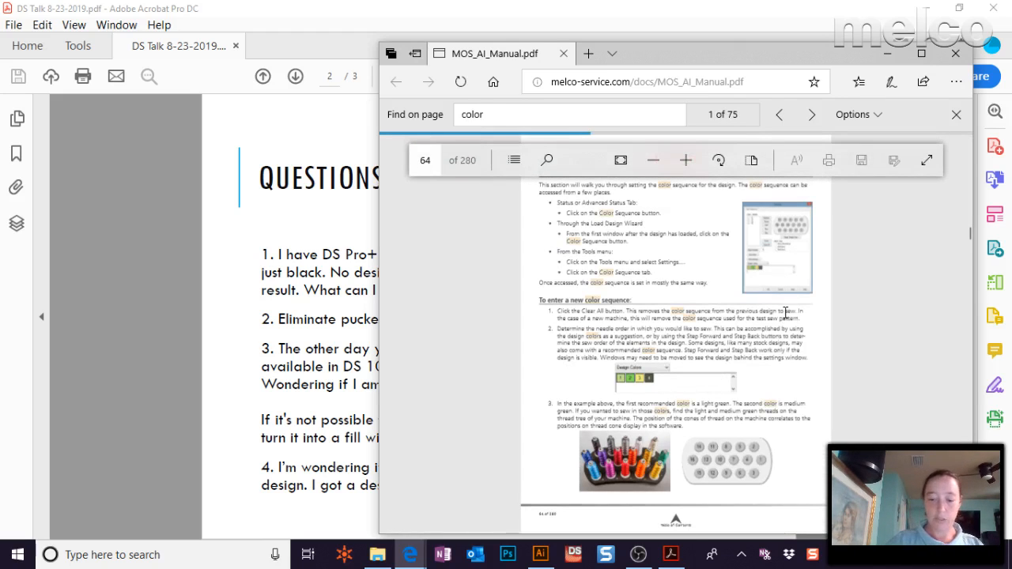
Enlarge and examine the Color Sequence settings illustration in the manual, widening and repositioning the browser window to show it fully
{"action": "scroll", "coordinate": [785, 313], "scroll_direction": "up", "scroll_amount": 3}
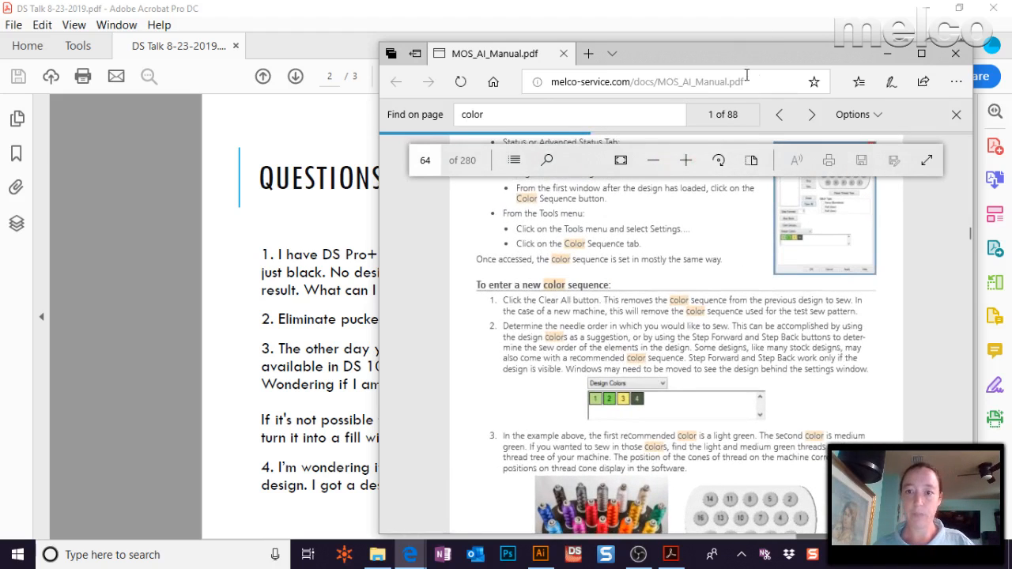
{"action": "left_click_drag", "start_coordinate": [680, 63], "coordinate": [505, 71]}
{"action": "scroll", "coordinate": [637, 281], "scroll_direction": "up", "scroll_amount": 3}
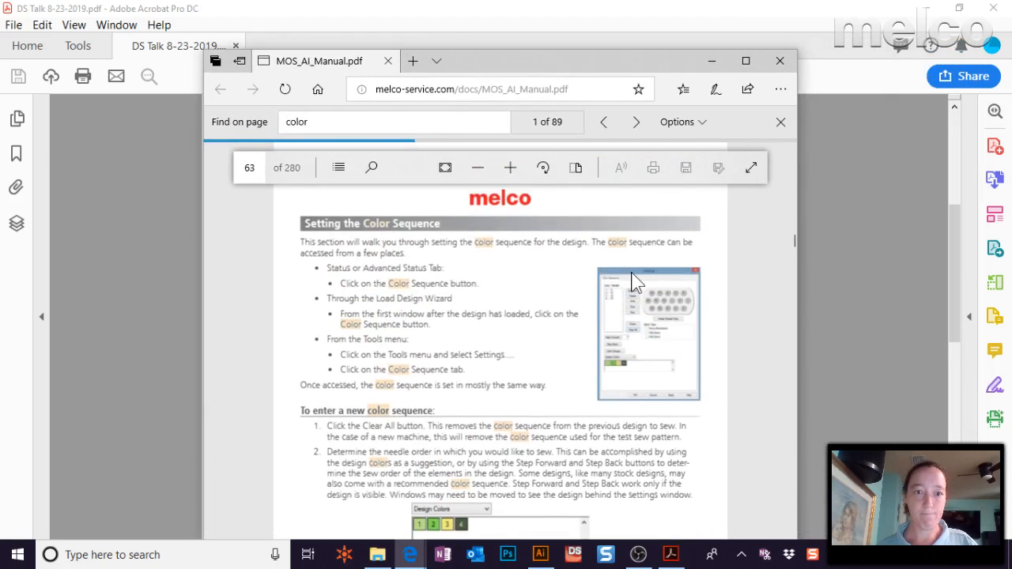
{"action": "scroll", "coordinate": [681, 380], "scroll_direction": "up", "scroll_amount": 1}
{"action": "scroll", "coordinate": [680, 381], "scroll_direction": "up", "scroll_amount": 1}
{"action": "scroll", "coordinate": [680, 381], "scroll_direction": "up", "scroll_amount": 3}
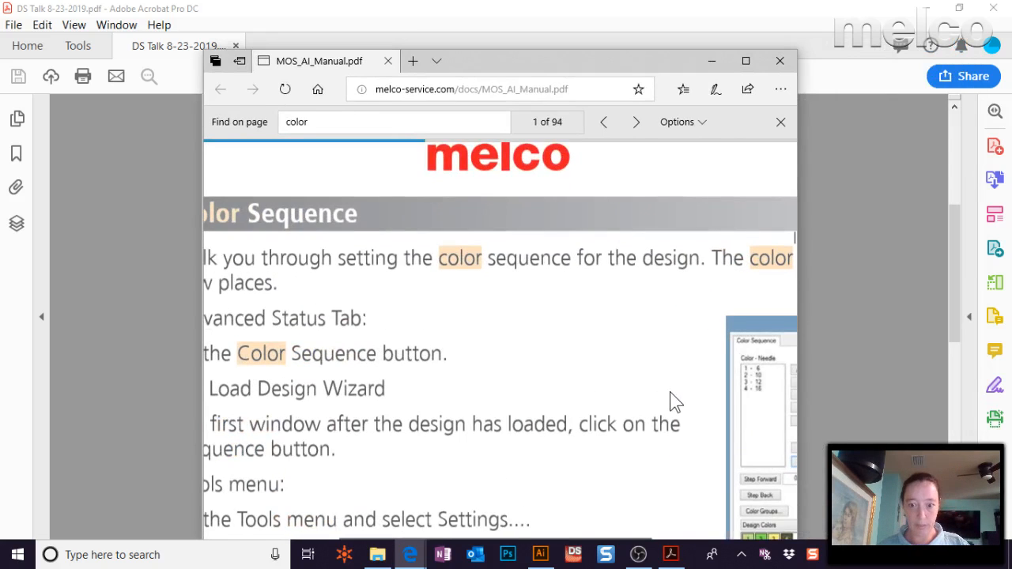
{"action": "scroll", "coordinate": [649, 467], "scroll_direction": "down", "scroll_amount": 3}
{"action": "left_click_drag", "start_coordinate": [546, 471], "coordinate": [374, 471]}
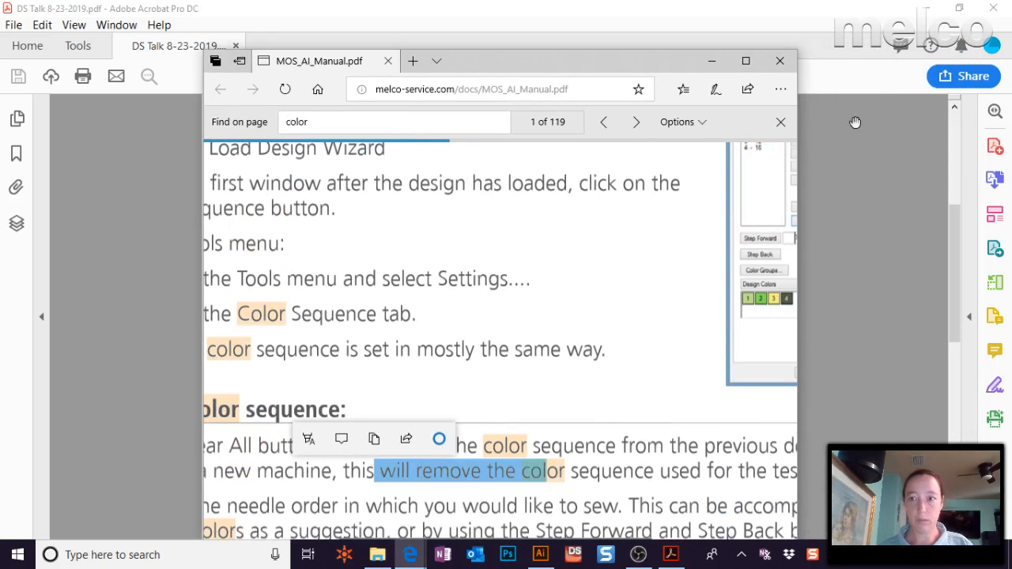
{"action": "left_click_drag", "start_coordinate": [797, 157], "coordinate": [1005, 156]}
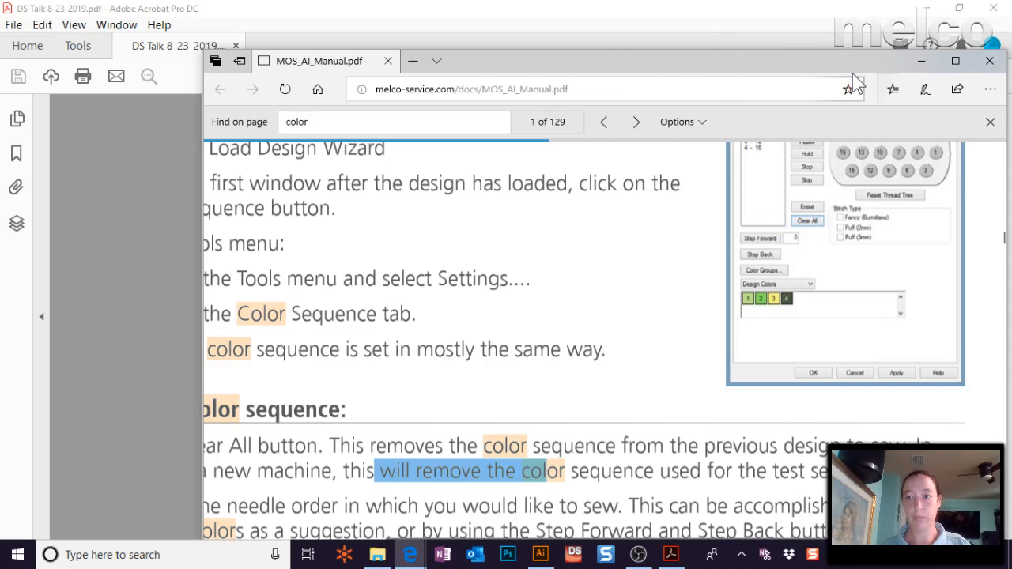
{"action": "left_click_drag", "start_coordinate": [854, 72], "coordinate": [558, 63]}
{"action": "scroll", "coordinate": [612, 253], "scroll_direction": "up", "scroll_amount": 2}
{"action": "scroll", "coordinate": [613, 256], "scroll_direction": "down", "scroll_amount": 1}
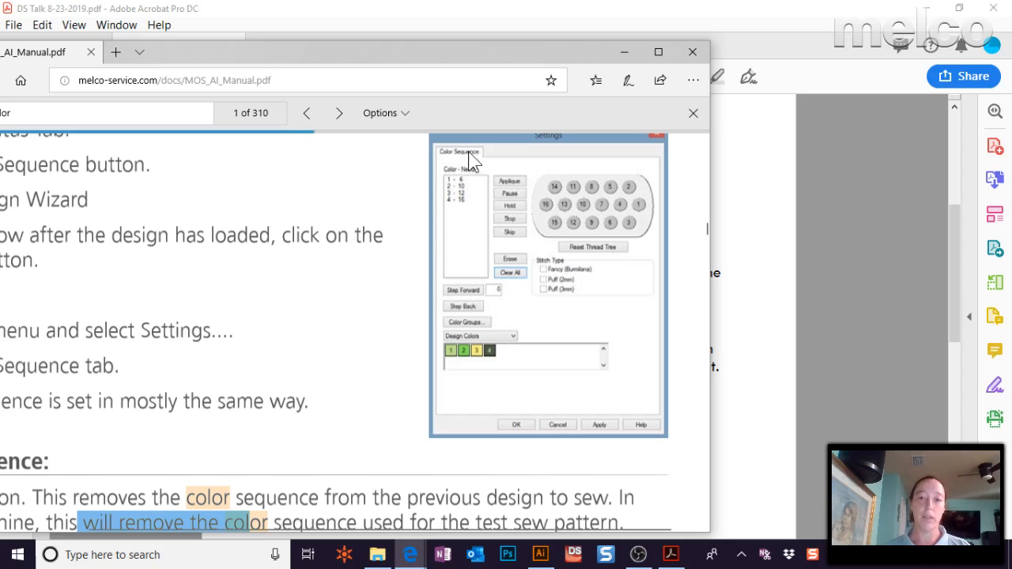
{"action": "scroll", "coordinate": [515, 264], "scroll_direction": "up", "scroll_amount": 1}
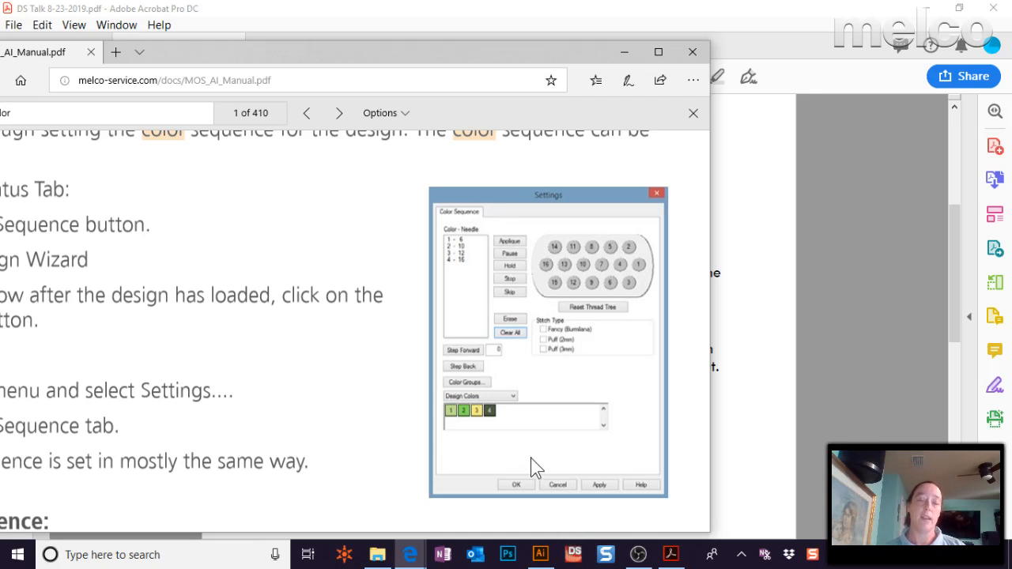
Search the manual for "settings by color" and go to the Settings By Color Tab section to review its illustration and instructions
{"action": "left_click_drag", "start_coordinate": [518, 63], "coordinate": [732, 65]}
{"action": "scroll", "coordinate": [630, 346], "scroll_direction": "up", "scroll_amount": 5}
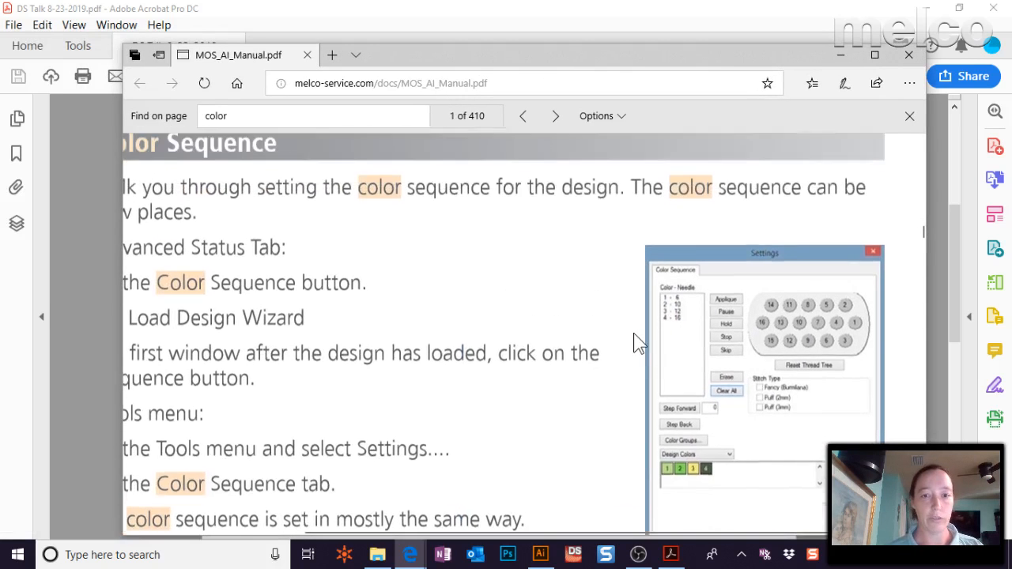
{"action": "scroll", "coordinate": [628, 337], "scroll_direction": "down", "scroll_amount": 3}
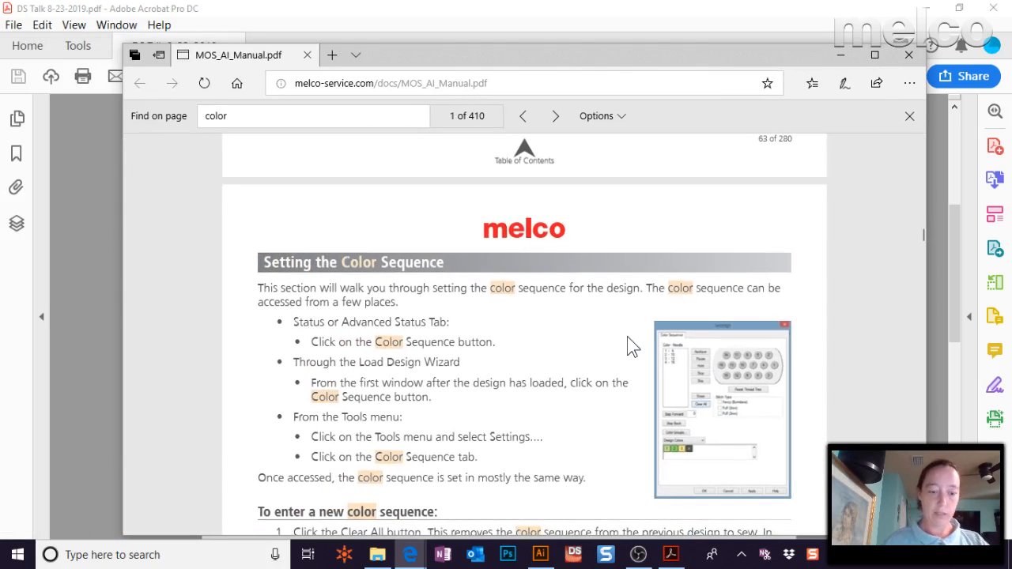
{"action": "type", "text": "settin"}
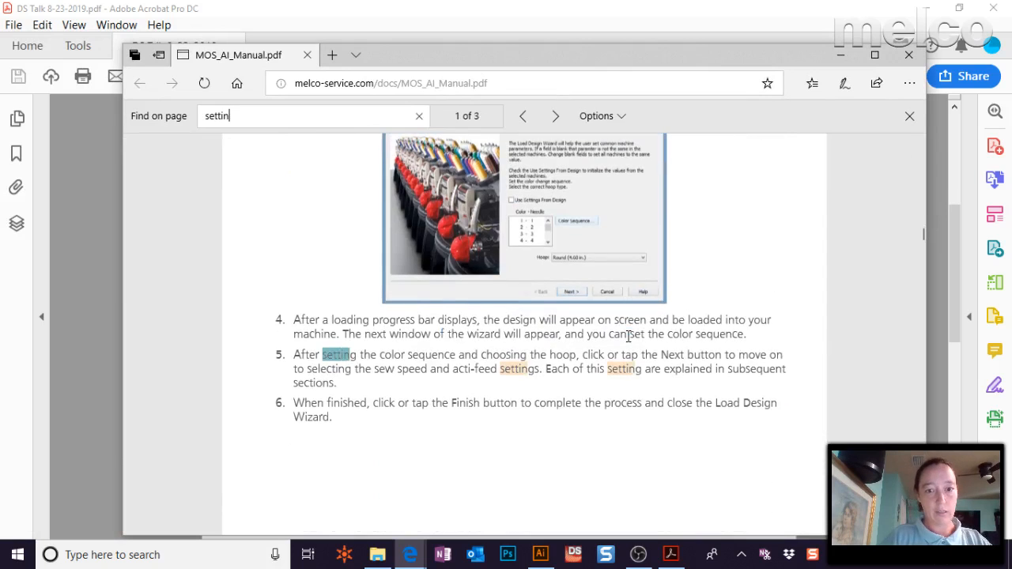
{"action": "type", "text": "gs by c"}
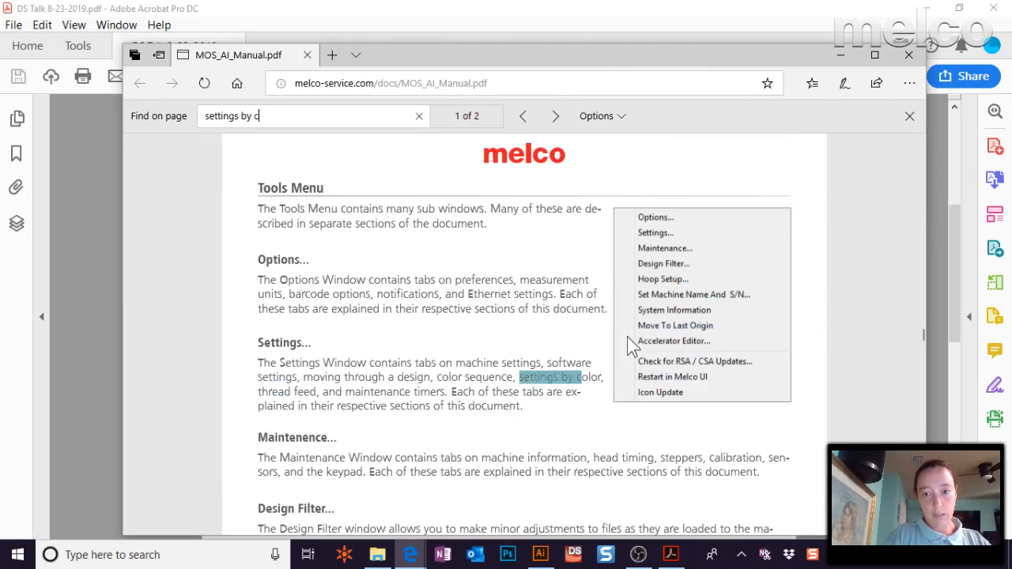
{"action": "type", "text": "olor"}
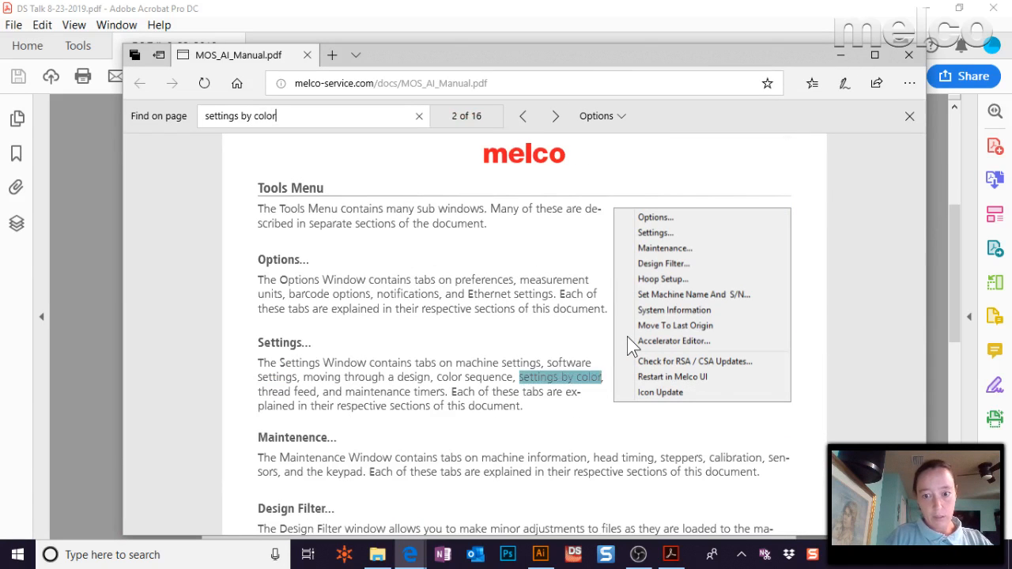
{"action": "key", "text": "Return"}
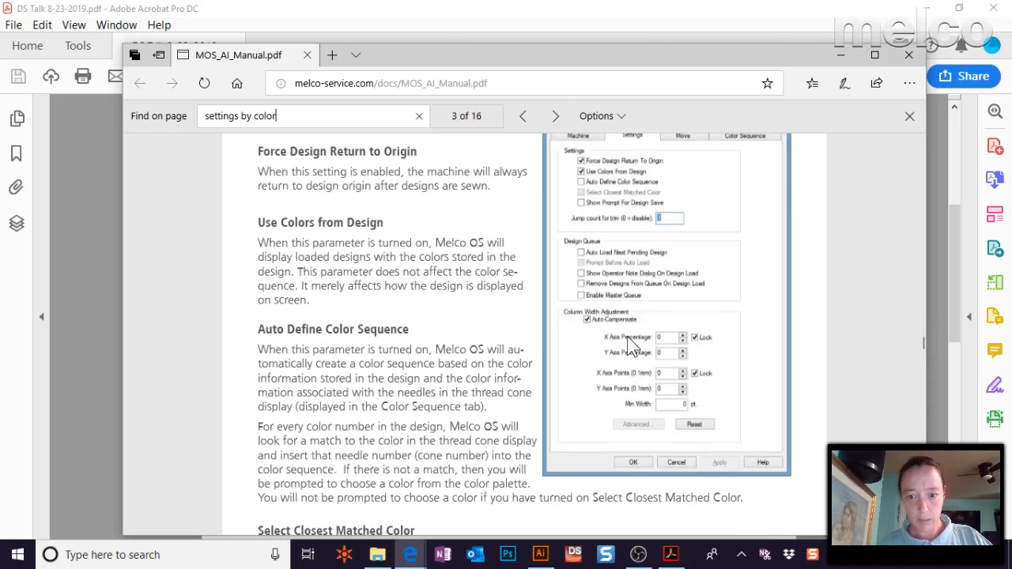
{"action": "key", "text": "Return"}
{"action": "key", "text": "Return"}
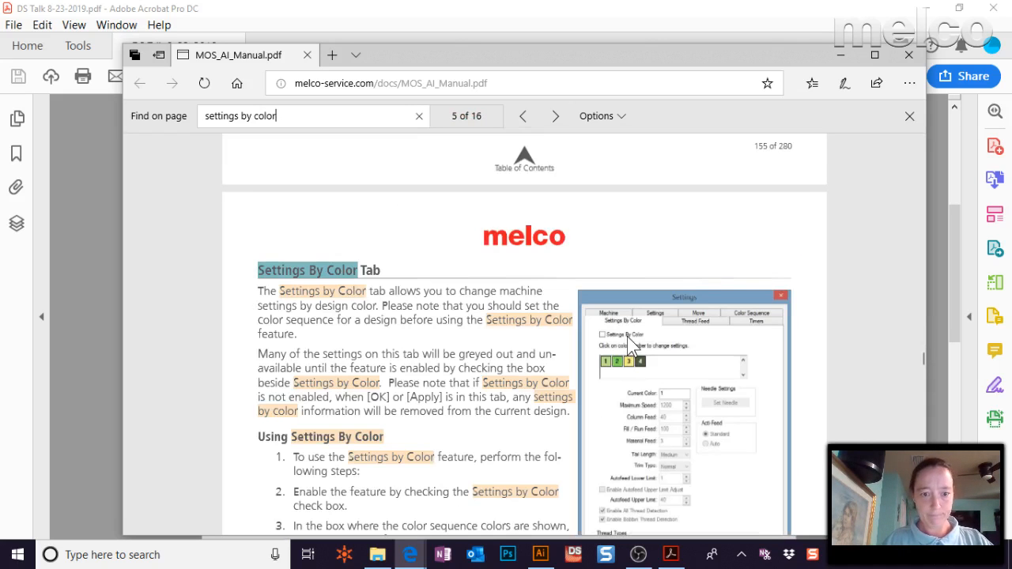
{"action": "scroll", "coordinate": [631, 344], "scroll_direction": "down", "scroll_amount": 2}
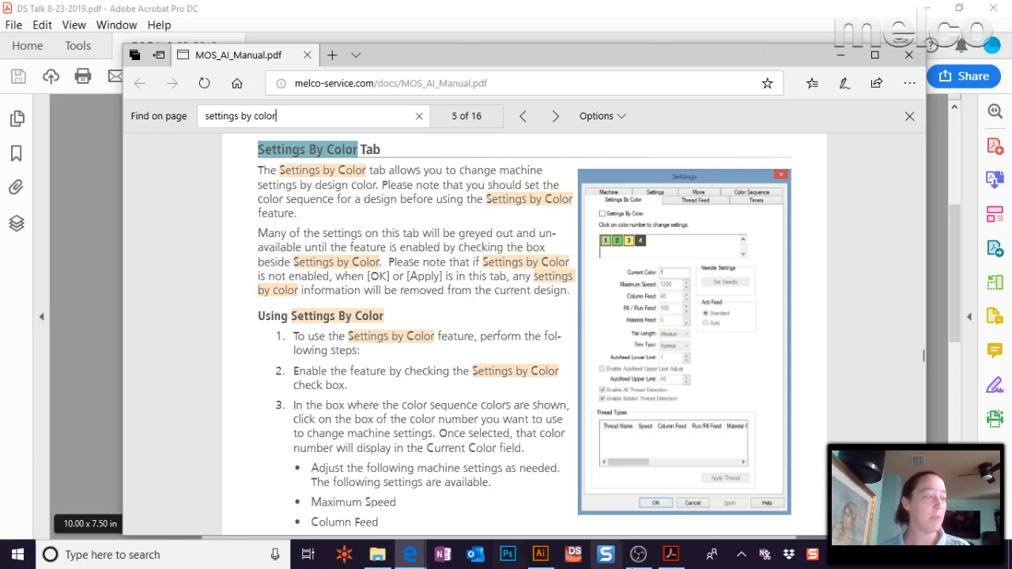
Open the polos link in the questions PDF, allowing the site connection, and review the Embroidery on Performance Wear article's advice on eliminating puckering
{"action": "left_click", "coordinate": [670, 554]}
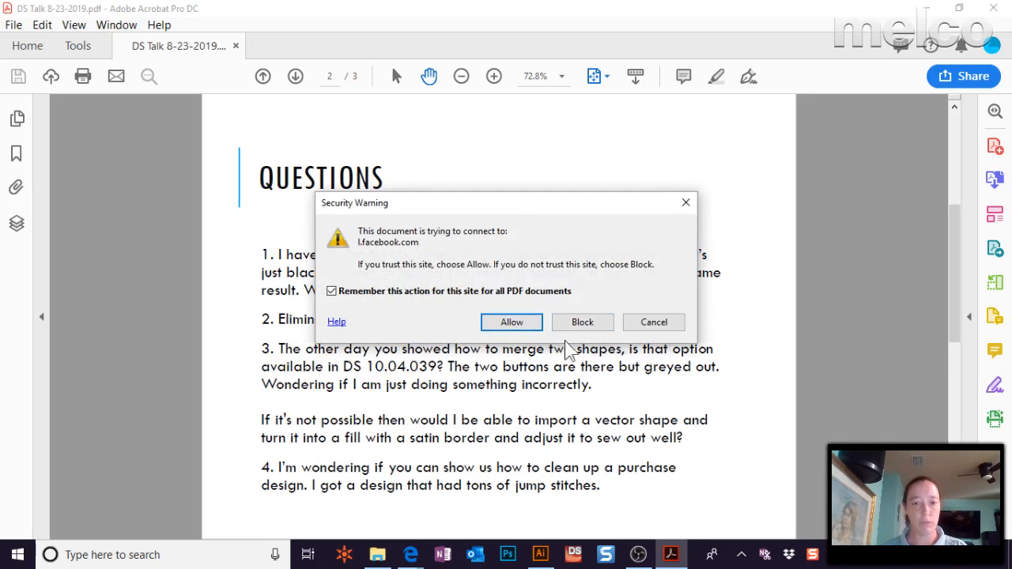
{"action": "left_click", "coordinate": [519, 329]}
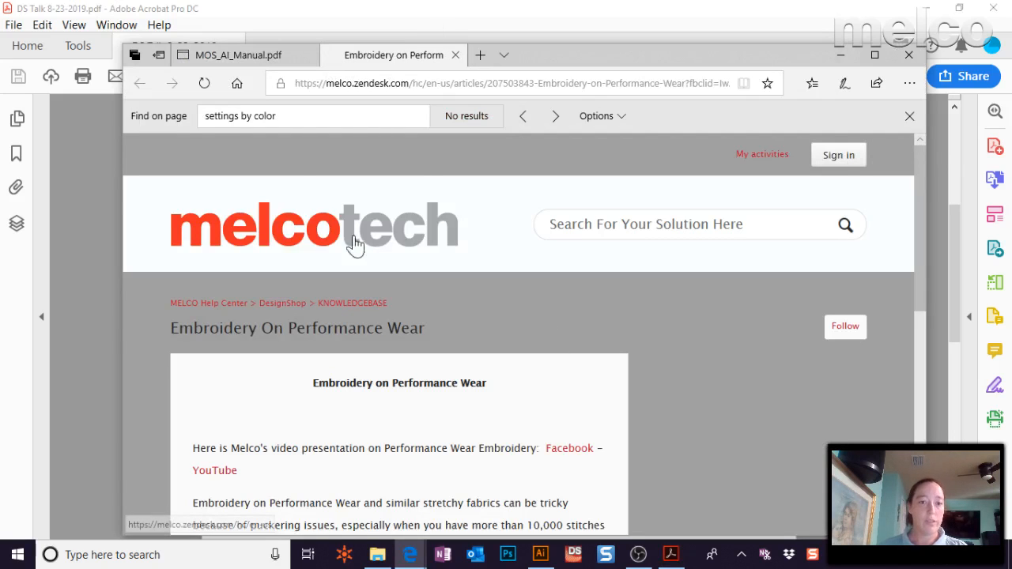
{"action": "scroll", "coordinate": [448, 363], "scroll_direction": "down", "scroll_amount": 2}
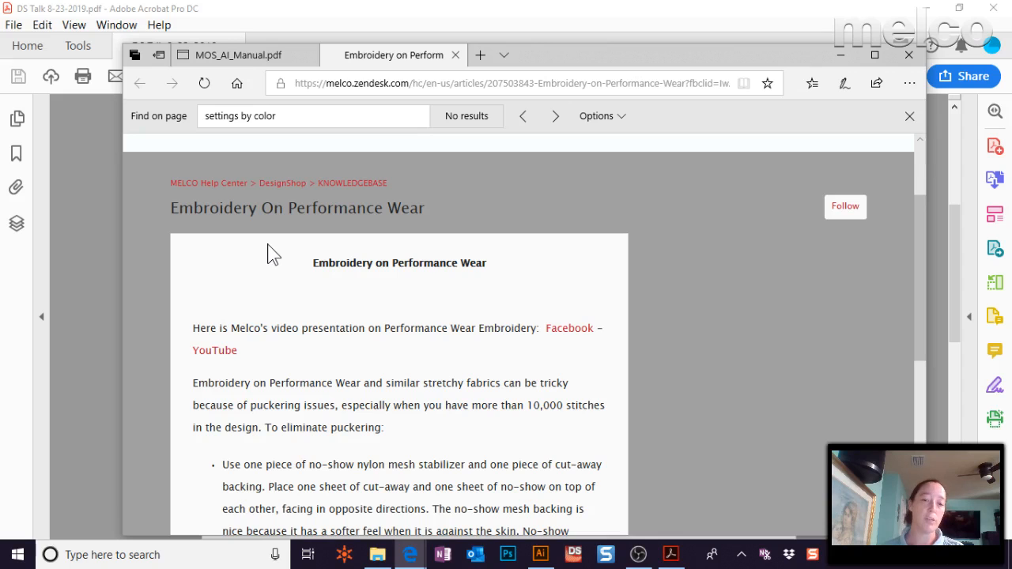
{"action": "scroll", "coordinate": [347, 304], "scroll_direction": "down", "scroll_amount": 1}
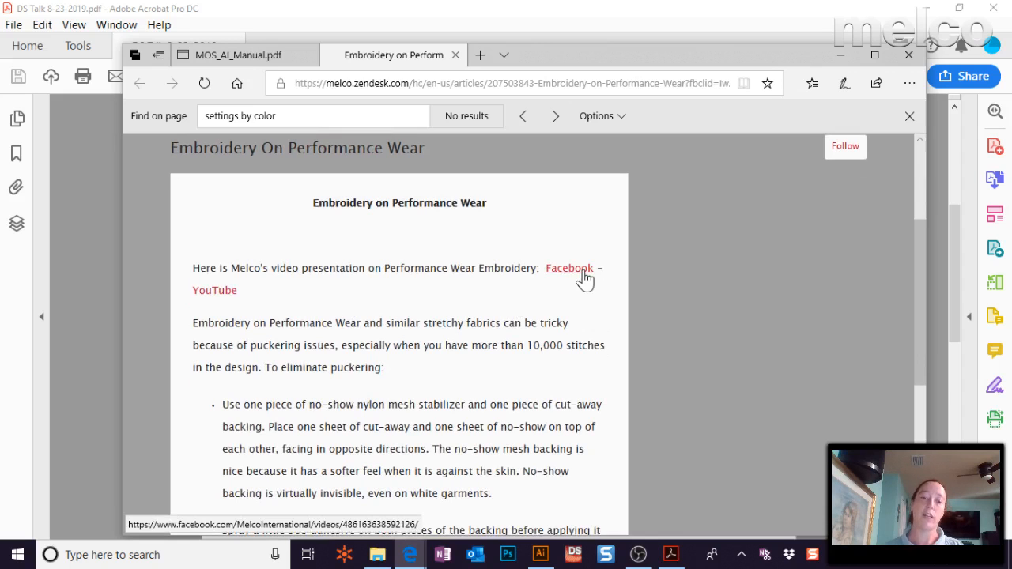
{"action": "scroll", "coordinate": [554, 384], "scroll_direction": "down", "scroll_amount": 1}
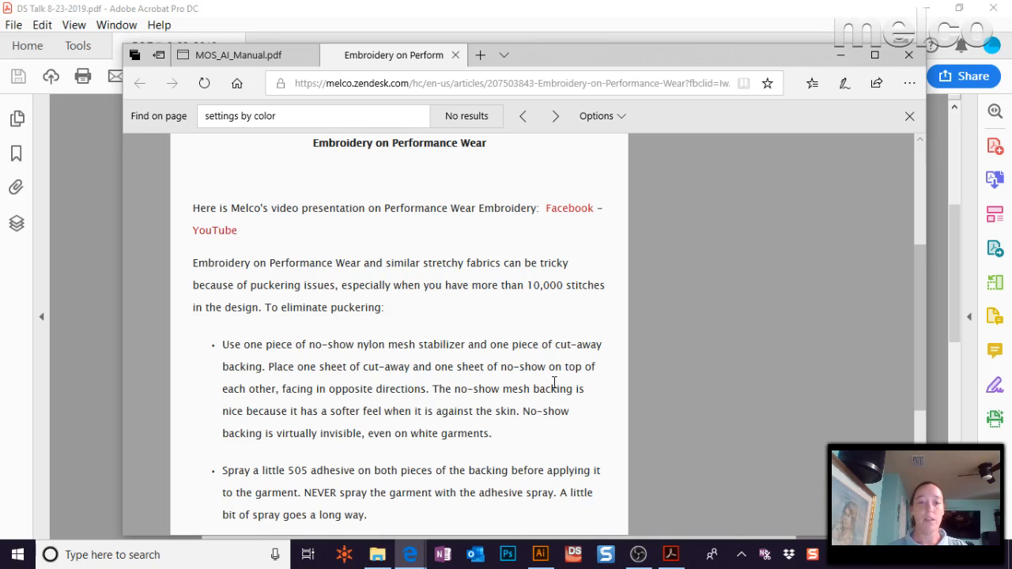
{"action": "scroll", "coordinate": [550, 391], "scroll_direction": "down", "scroll_amount": 1}
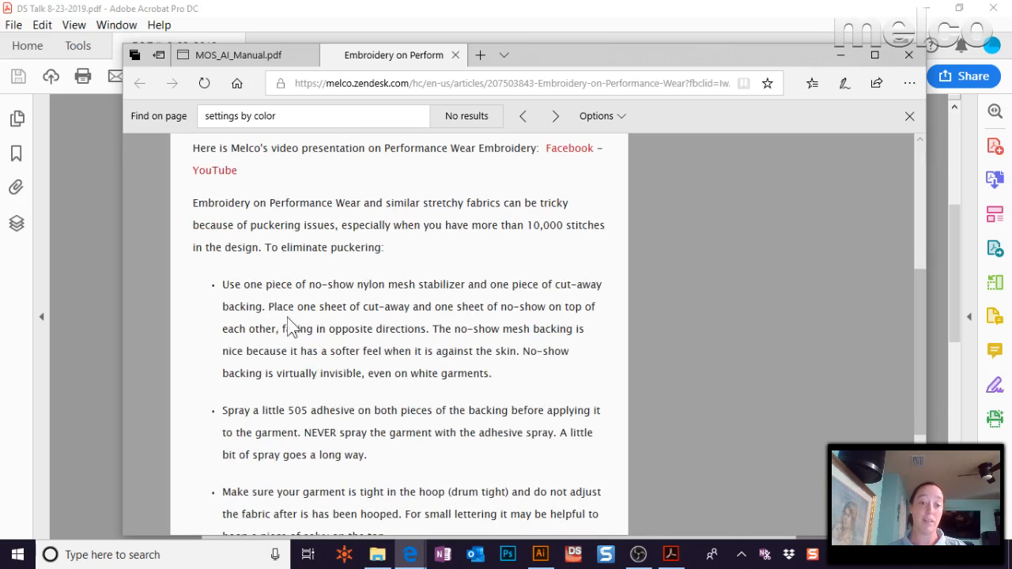
{"action": "scroll", "coordinate": [332, 308], "scroll_direction": "down", "scroll_amount": 2}
{"action": "scroll", "coordinate": [357, 399], "scroll_direction": "up", "scroll_amount": 1}
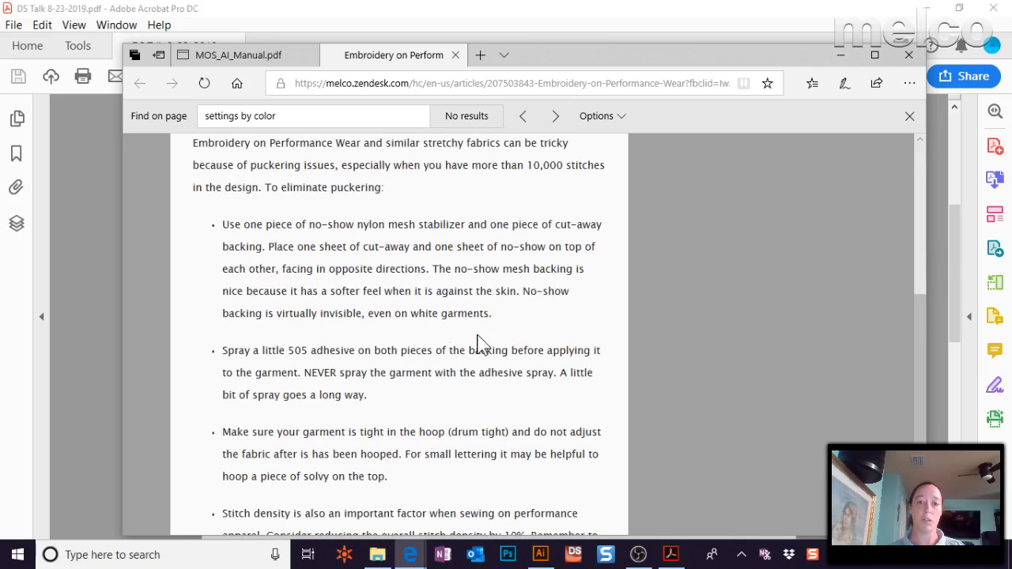
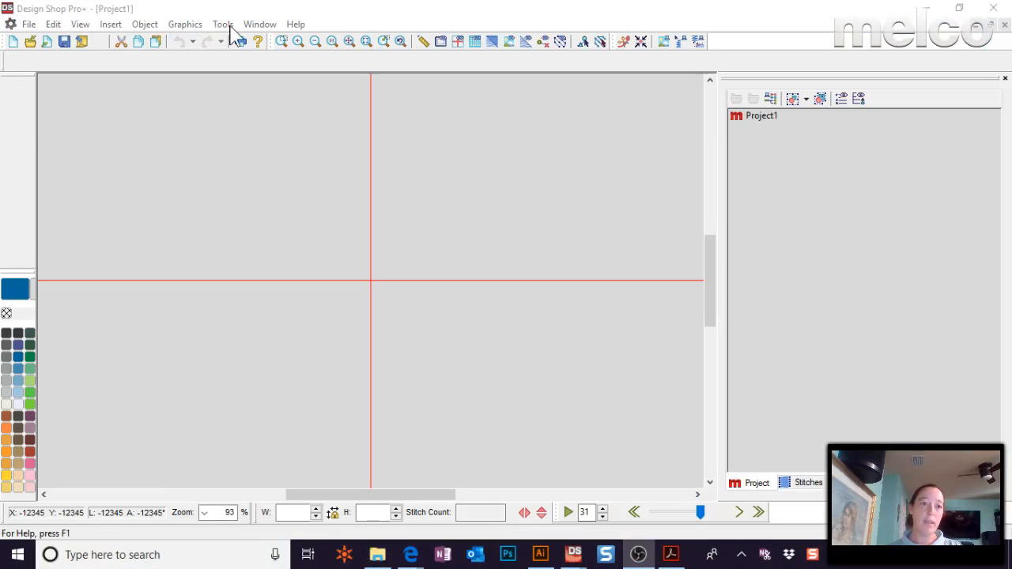
Review the product deactivation notice in Design Shop and close it without deactivating the license
{"action": "left_click", "coordinate": [226, 26]}
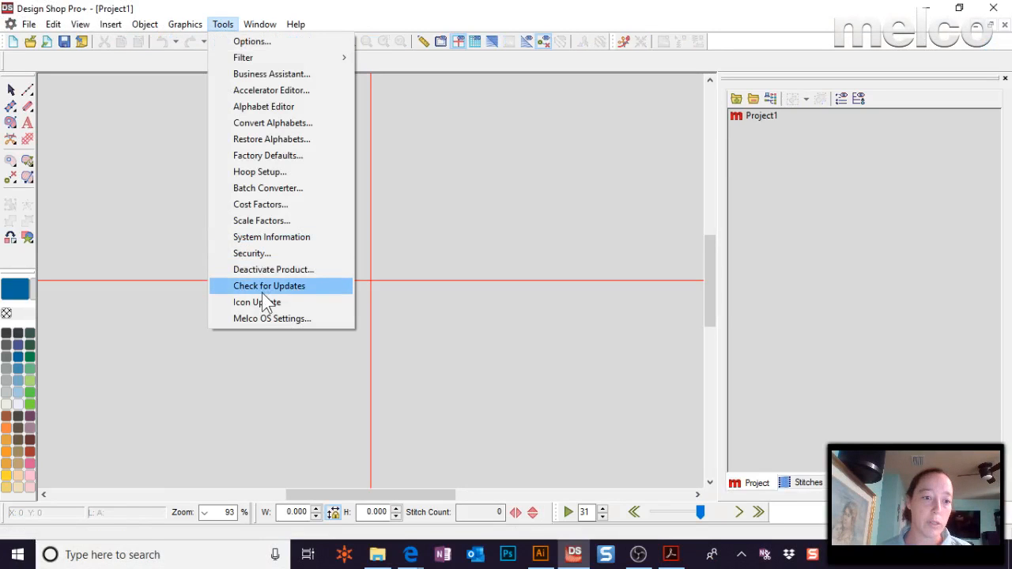
{"action": "left_click", "coordinate": [260, 271]}
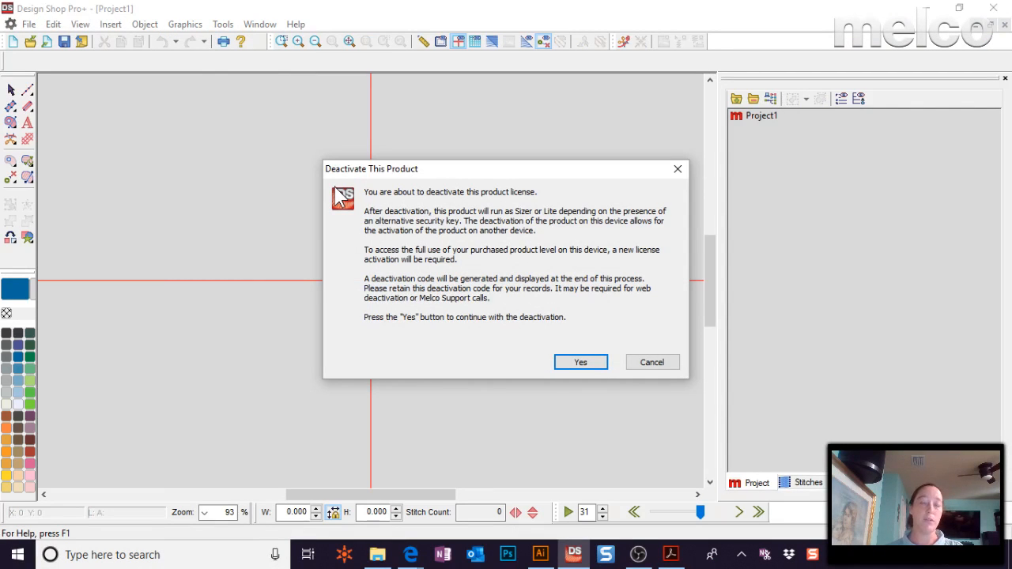
{"action": "left_click", "coordinate": [670, 361]}
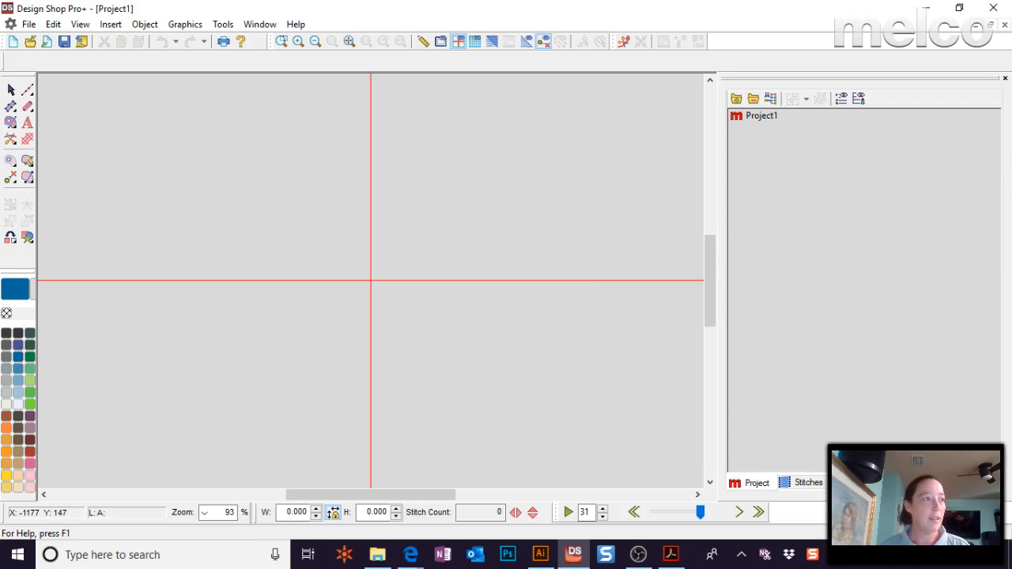
Review the question about merging two shapes in the DS Talk PDF in Acrobat and return to Design Shop
{"action": "key", "text": "alt+Tab"}
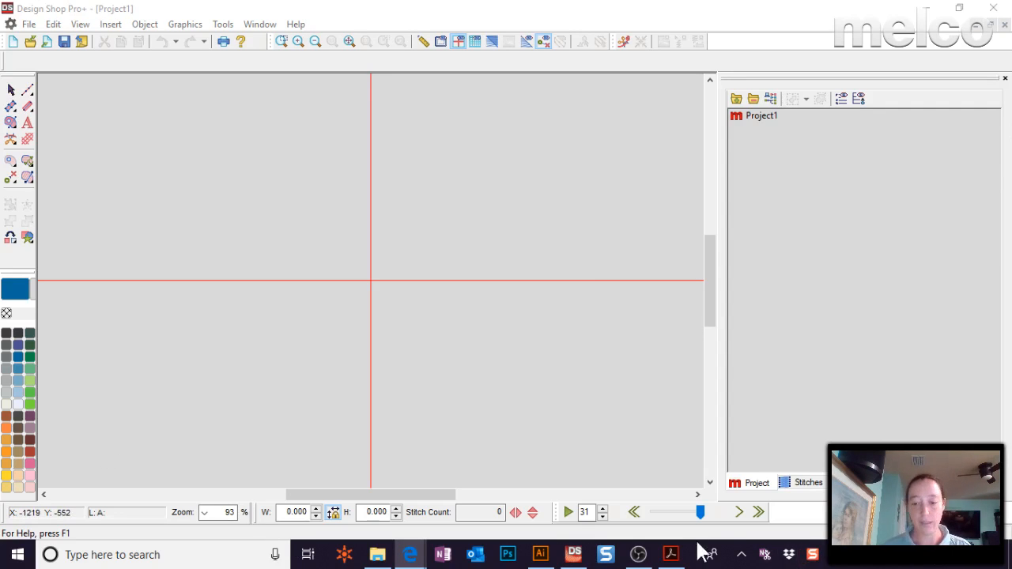
{"action": "left_click", "coordinate": [670, 554]}
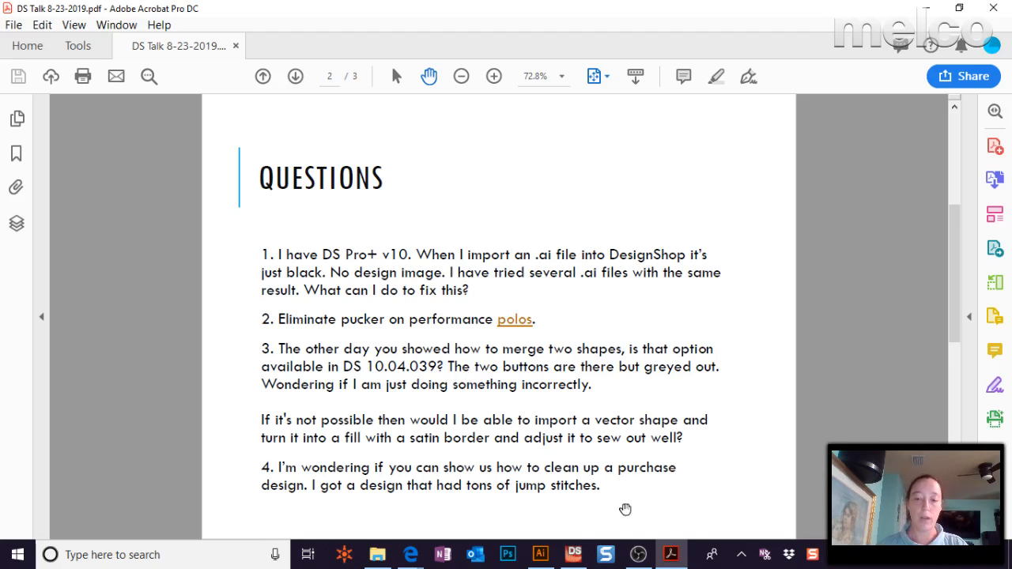
{"action": "left_click", "coordinate": [573, 554]}
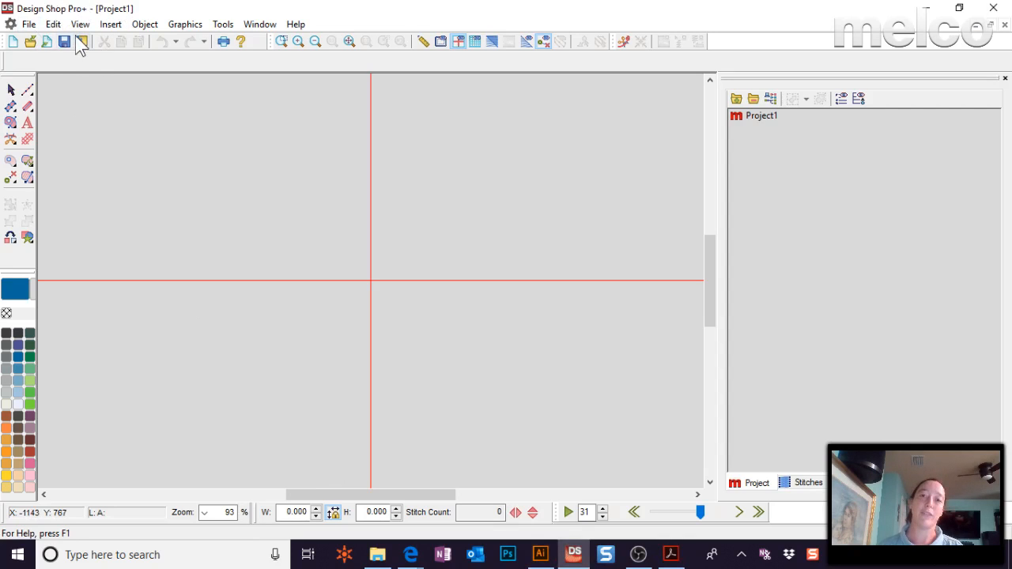
{"action": "left_click", "coordinate": [680, 557]}
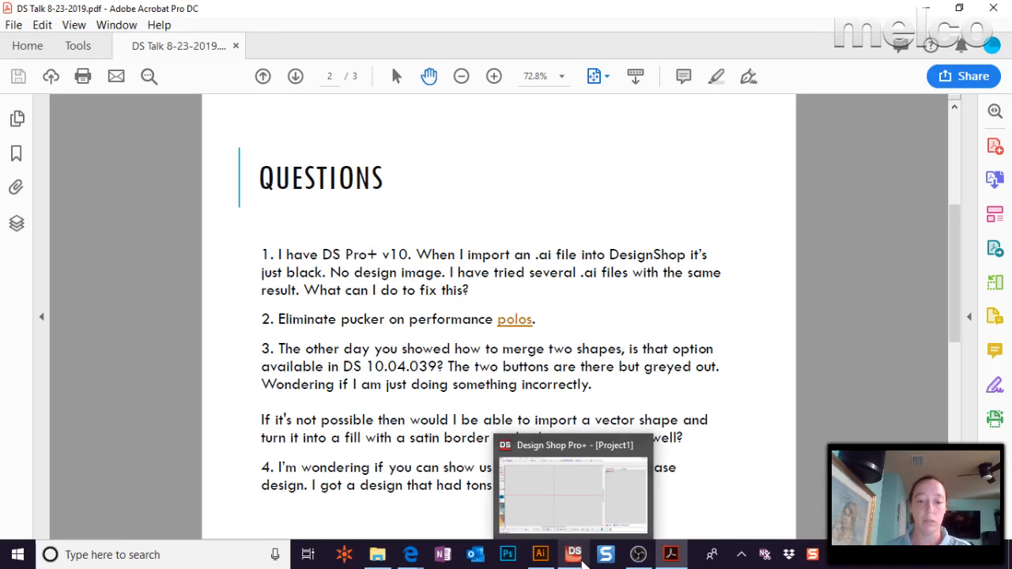
{"action": "left_click", "coordinate": [580, 559]}
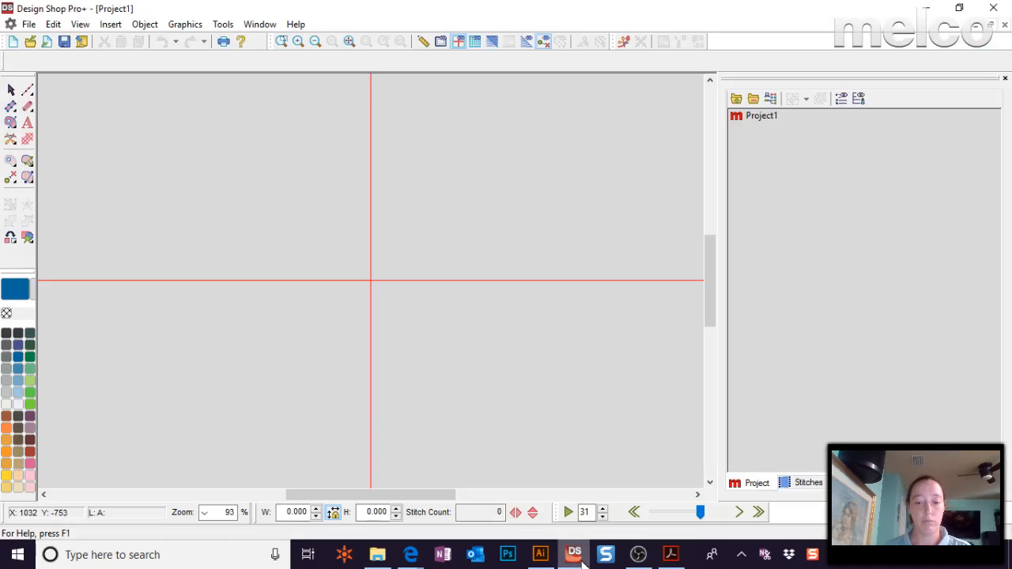
Draw a closed four-point vector fill around the origin with a curved left edge, about 4.4 wide by 3.4 high
{"action": "left_click", "coordinate": [10, 122]}
{"action": "left_click", "coordinate": [97, 124]}
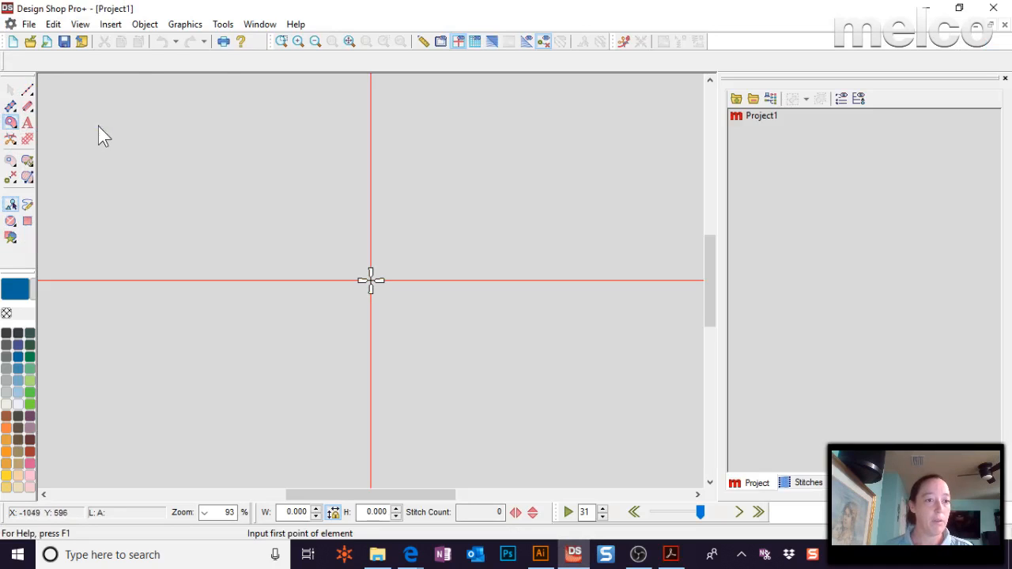
{"action": "left_click", "coordinate": [209, 189]}
{"action": "left_click", "coordinate": [237, 394]}
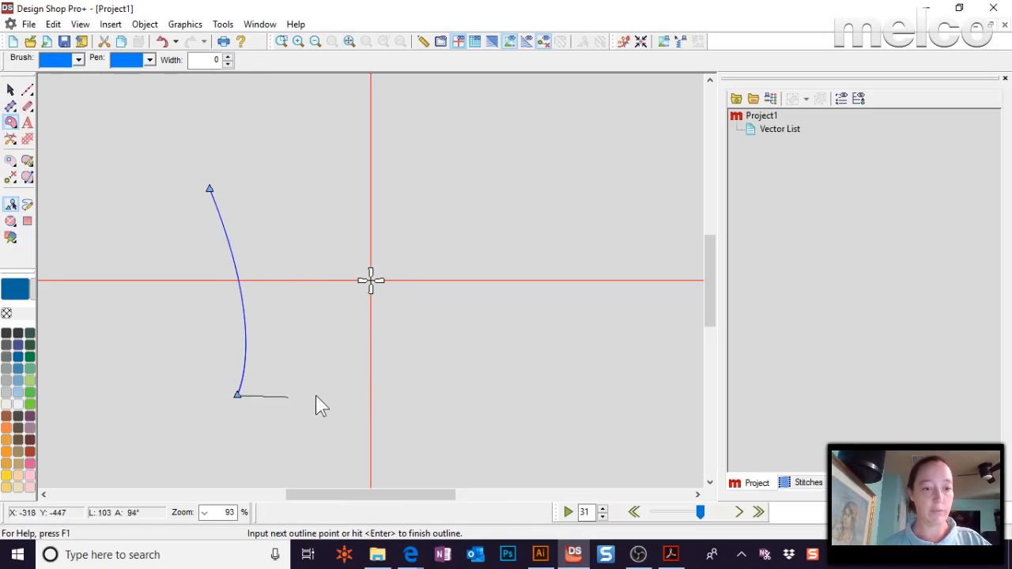
{"action": "left_click", "coordinate": [501, 382]}
{"action": "left_click", "coordinate": [486, 167]}
{"action": "key", "text": "Return"}
Draw a square vector fill overlapping the upper right corner of the four-point shape
{"action": "left_click", "coordinate": [27, 221]}
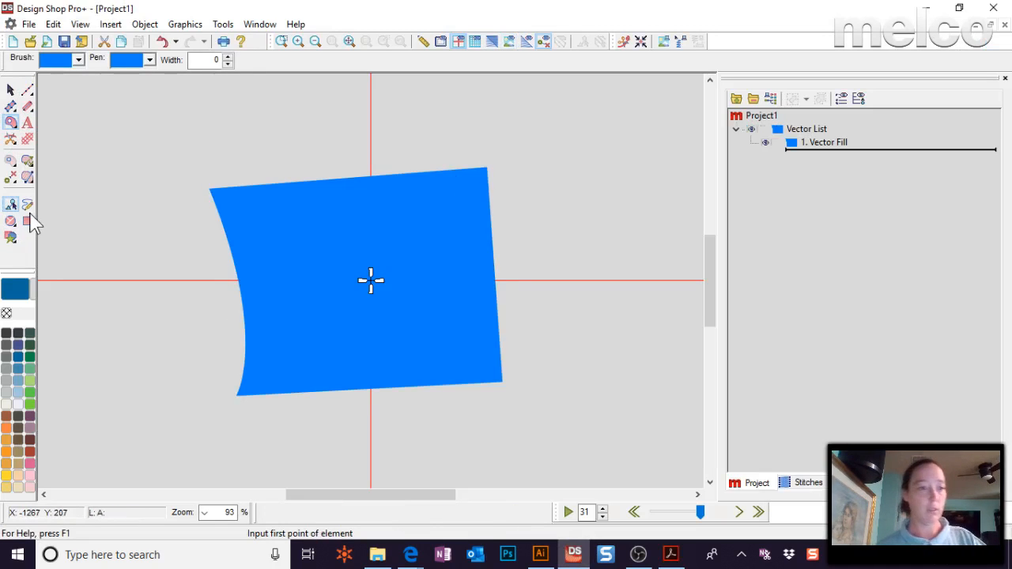
{"action": "left_click", "coordinate": [409, 141]}
{"action": "left_click", "coordinate": [591, 334]}
Merge the two overlapping vector fills into a single shape and center it on the origin
{"action": "left_click", "coordinate": [838, 144]}
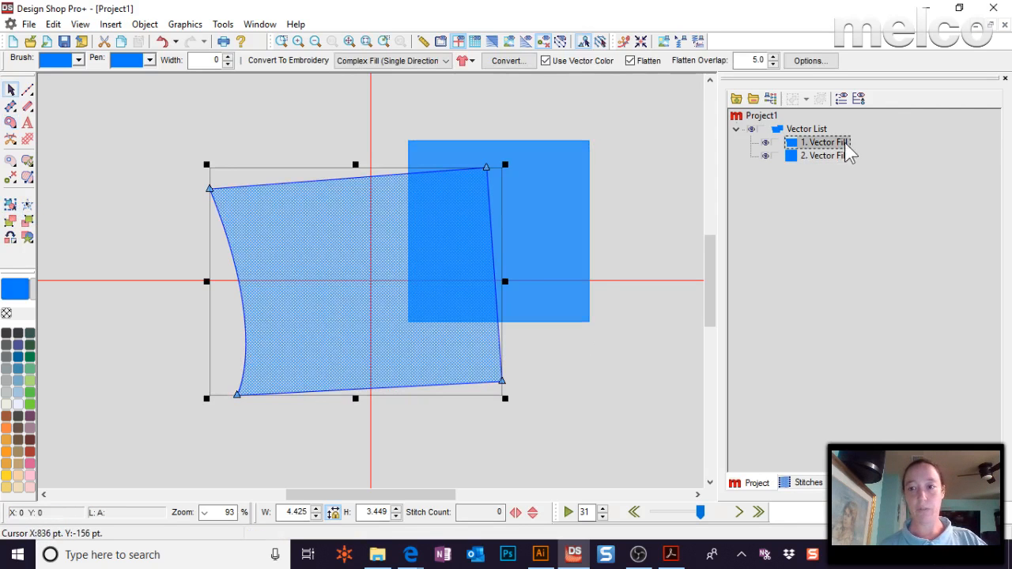
{"action": "left_click", "coordinate": [838, 156], "text": "ctrl"}
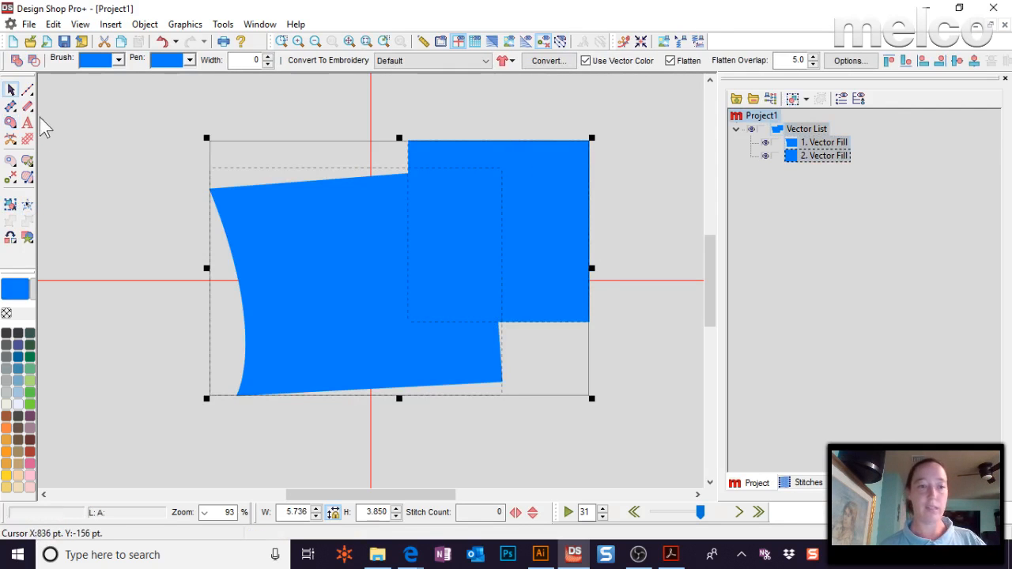
{"action": "left_click", "coordinate": [17, 60]}
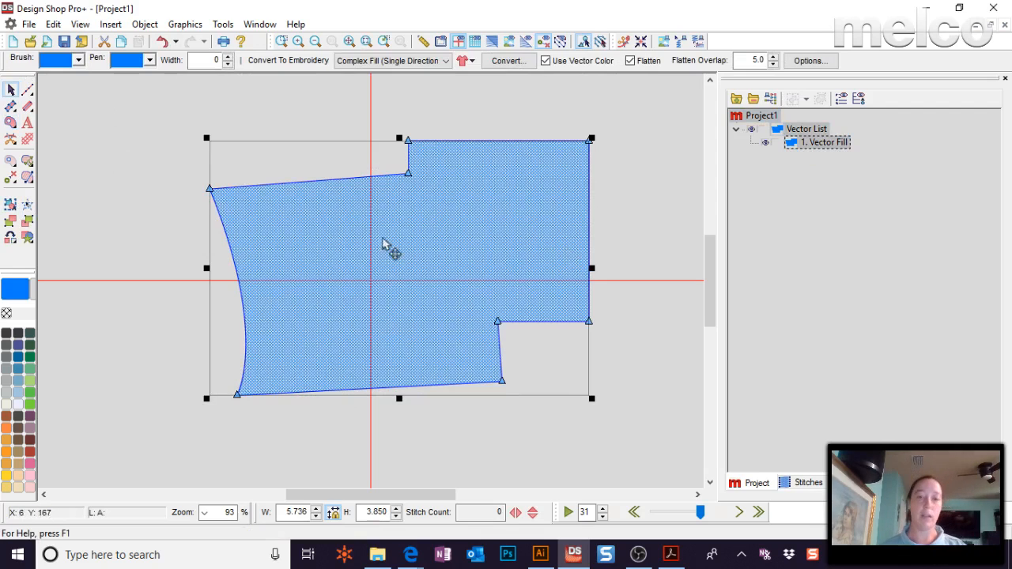
{"action": "left_click", "coordinate": [643, 41]}
{"action": "left_click", "coordinate": [672, 267]}
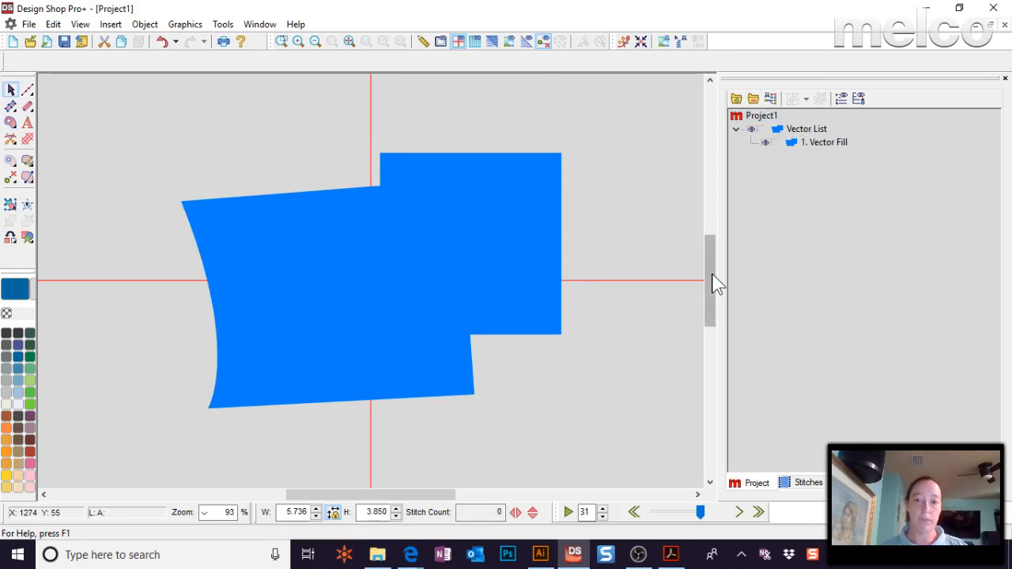
Turn the merged vector shape into a complex fill by inserting a diagonal stitch direction line at about 49 degrees
{"action": "left_click", "coordinate": [481, 252]}
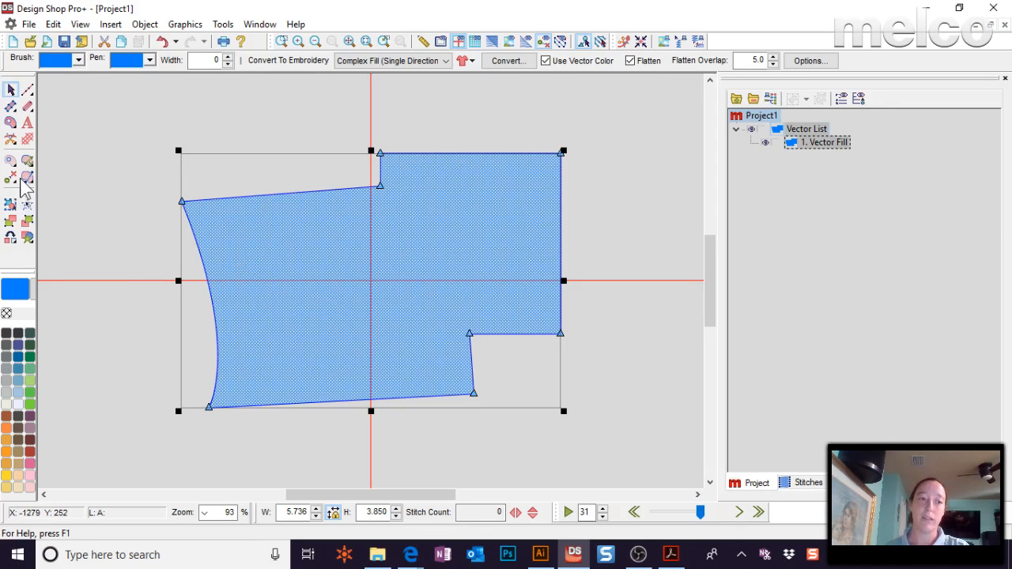
{"action": "left_click", "coordinate": [100, 182]}
{"action": "left_click", "coordinate": [314, 238]}
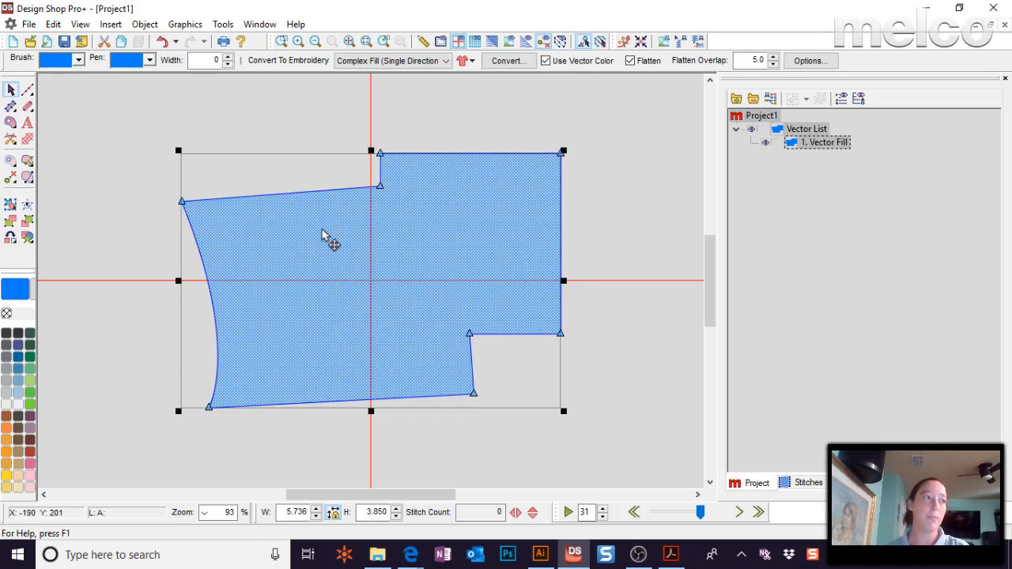
{"action": "left_click", "coordinate": [28, 178]}
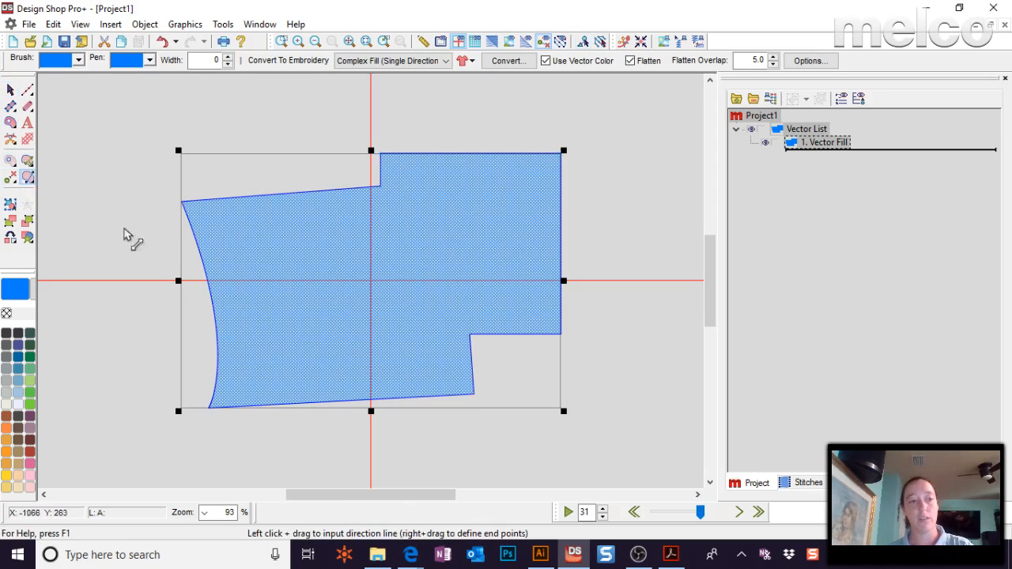
{"action": "left_click_drag", "start_coordinate": [143, 309], "coordinate": [350, 141]}
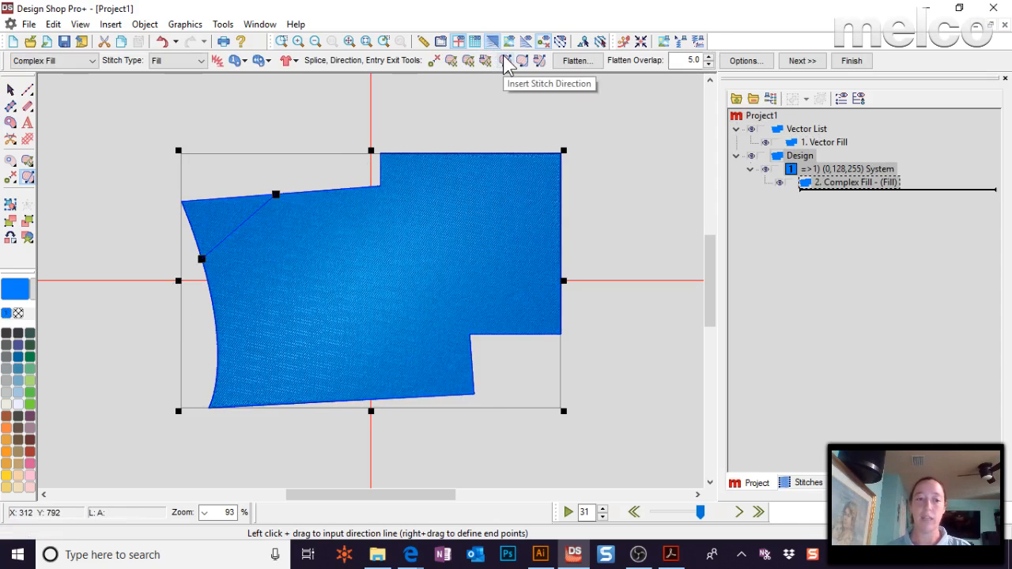
{"action": "left_click", "coordinate": [11, 90]}
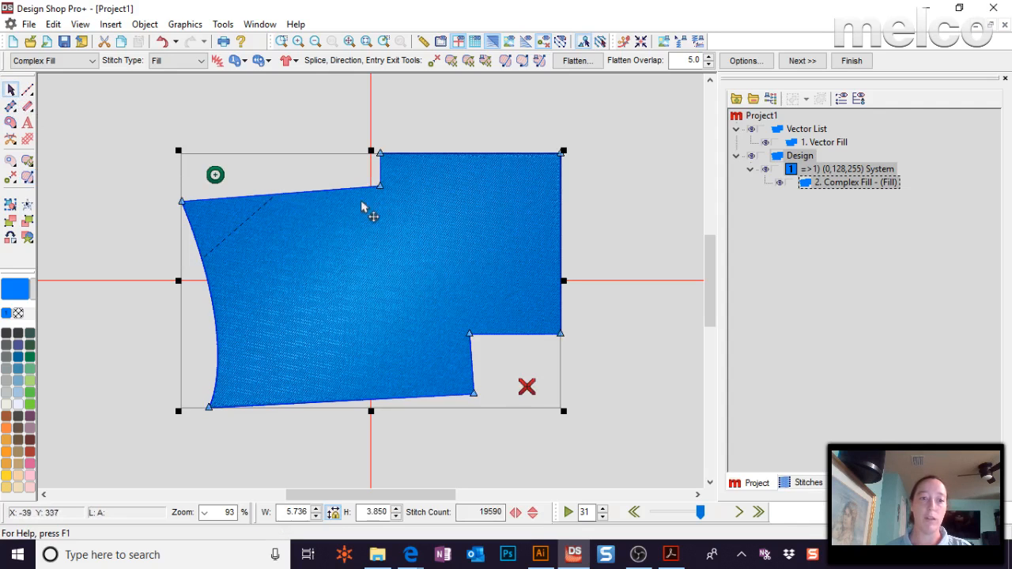
{"action": "left_click", "coordinate": [270, 92]}
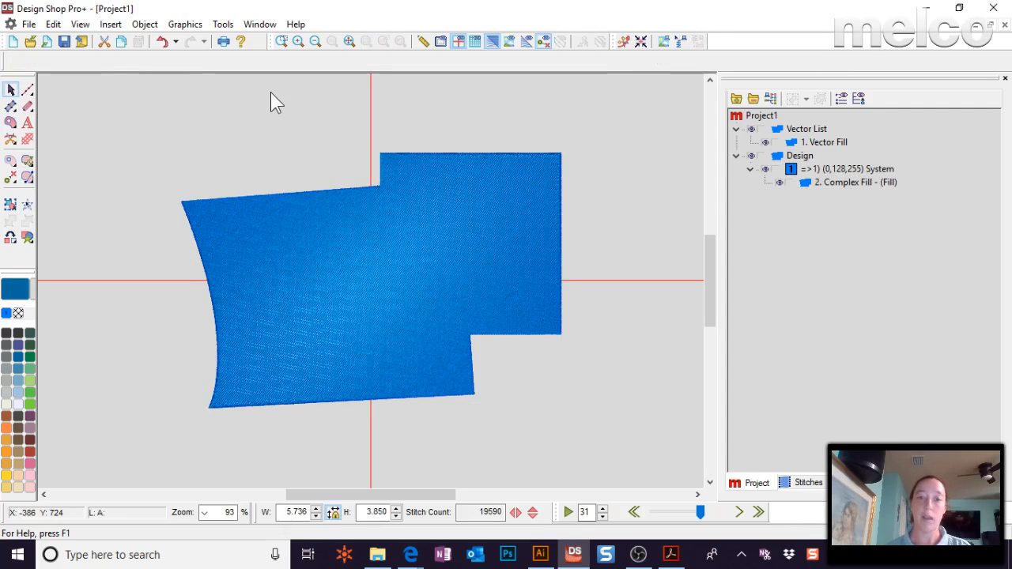
Open the complex fill's object properties and turn off the automatic stitch type
{"action": "left_click", "coordinate": [382, 272]}
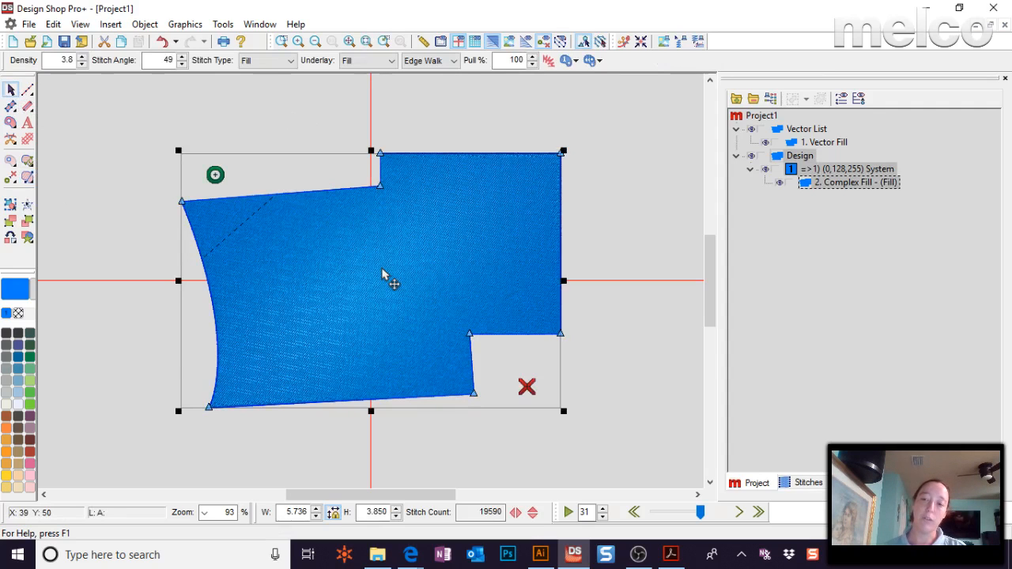
{"action": "right_click", "coordinate": [338, 171]}
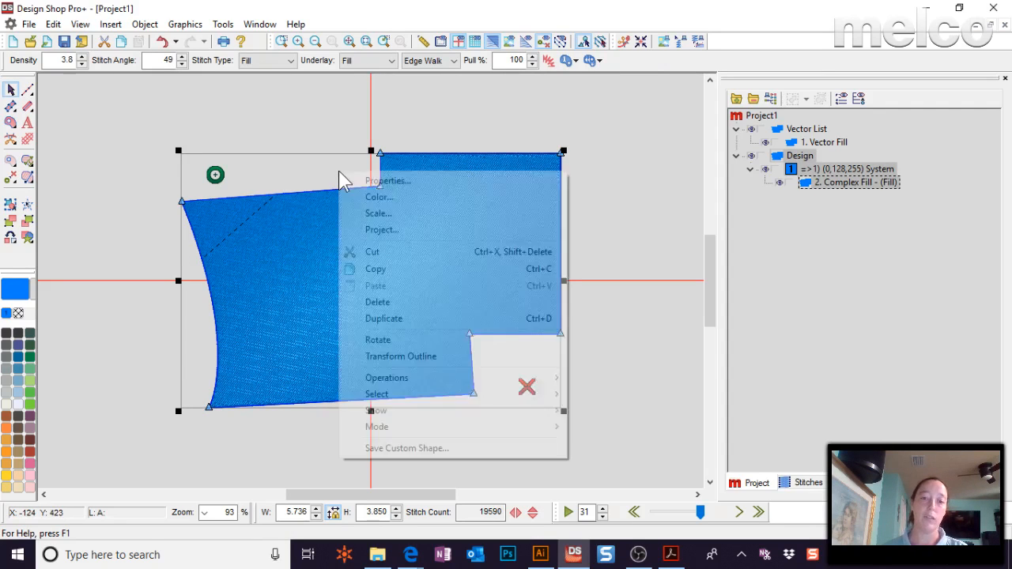
{"action": "left_click", "coordinate": [383, 184]}
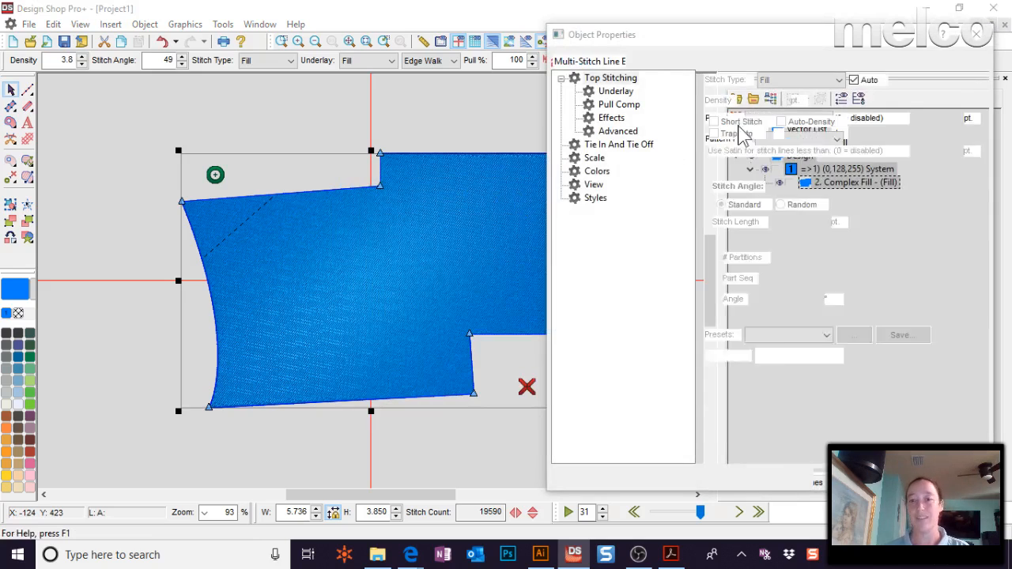
{"action": "left_click", "coordinate": [854, 80]}
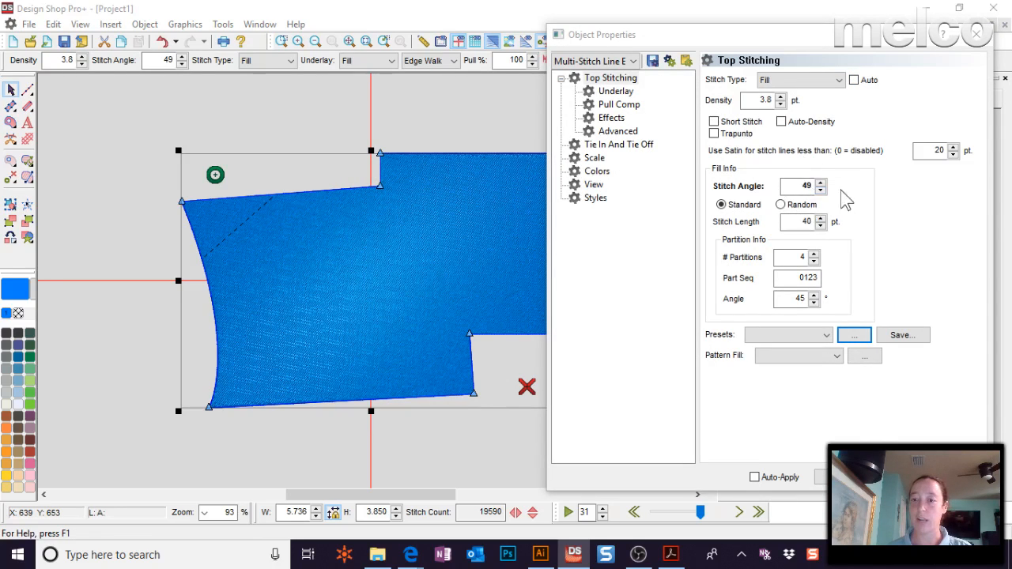
{"action": "left_click", "coordinate": [854, 80]}
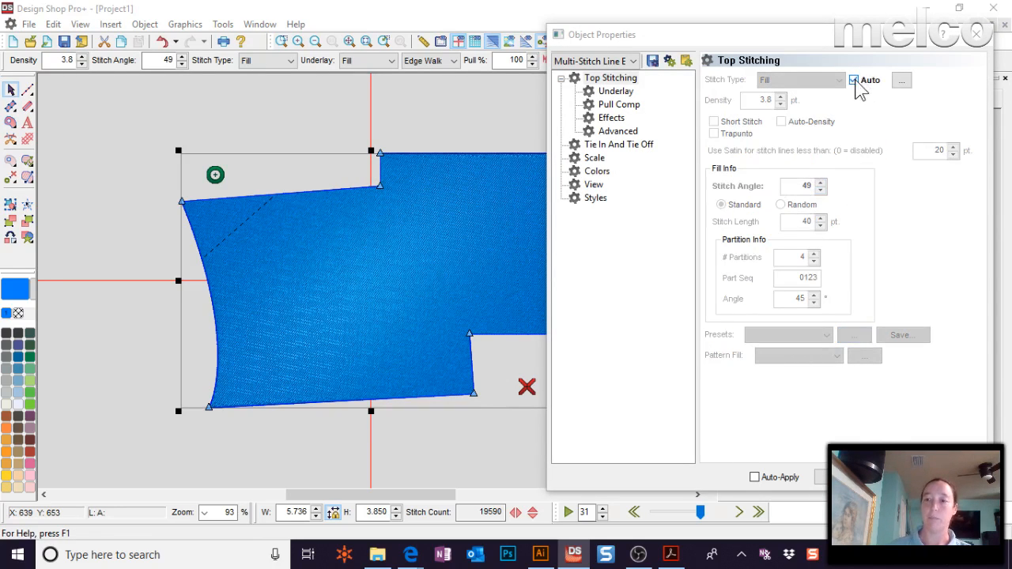
{"action": "left_click", "coordinate": [855, 82]}
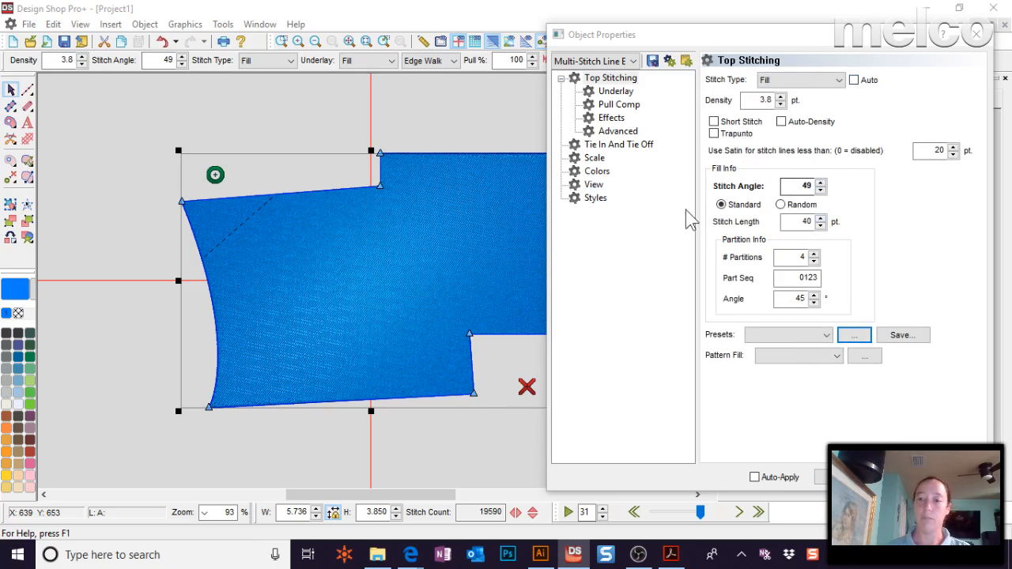
Set the complex fill's stitch angle to 60 degrees and apply it
{"action": "double_click", "coordinate": [794, 187]}
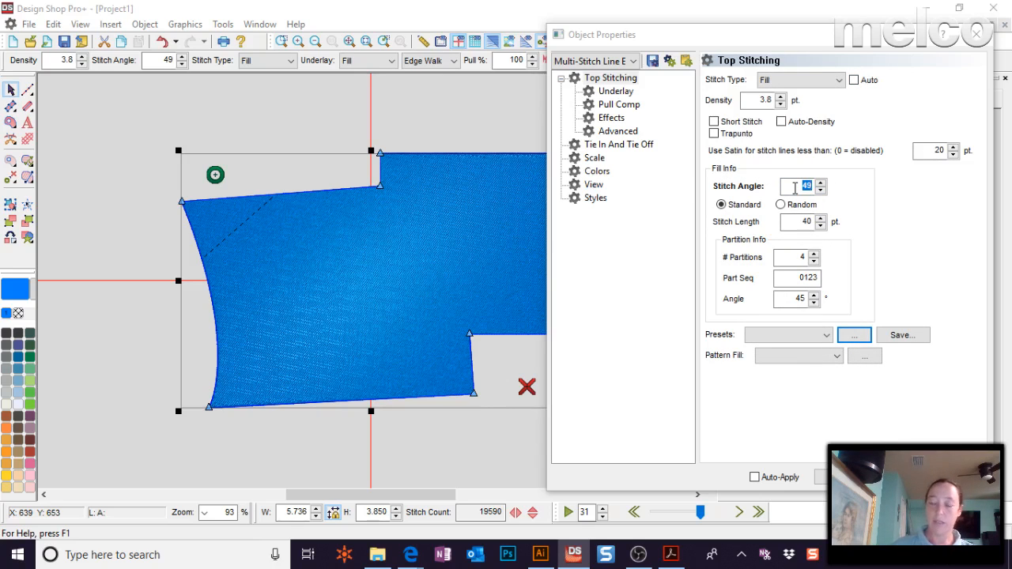
{"action": "type", "text": "6"}
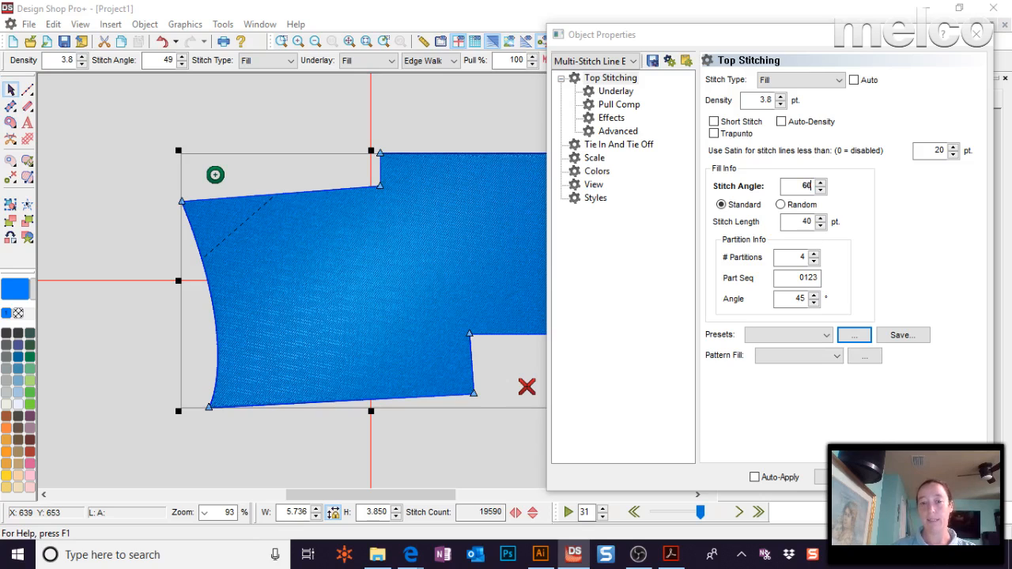
{"action": "type", "text": "0"}
{"action": "key", "text": "Tab"}
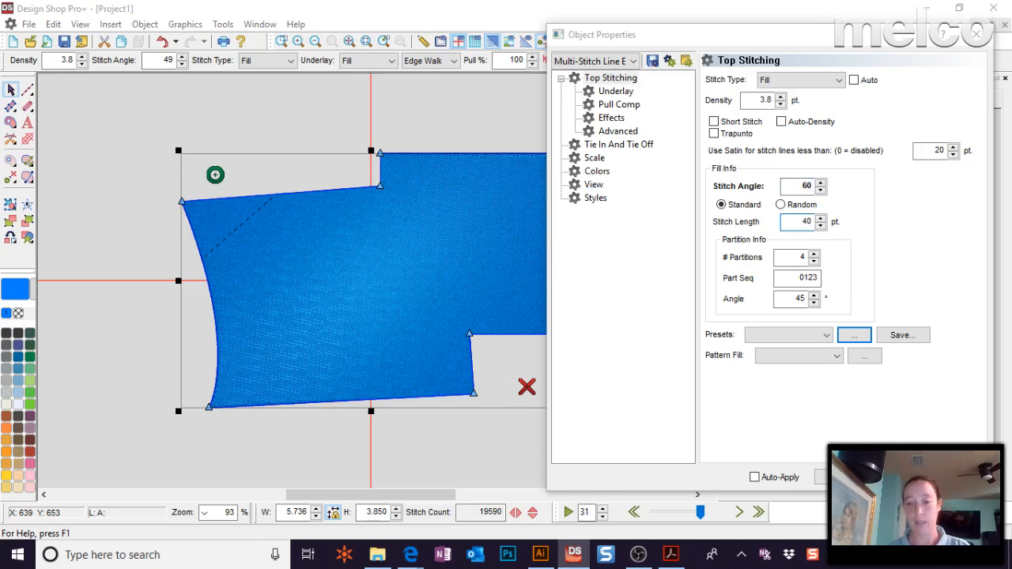
{"action": "left_click", "coordinate": [844, 476]}
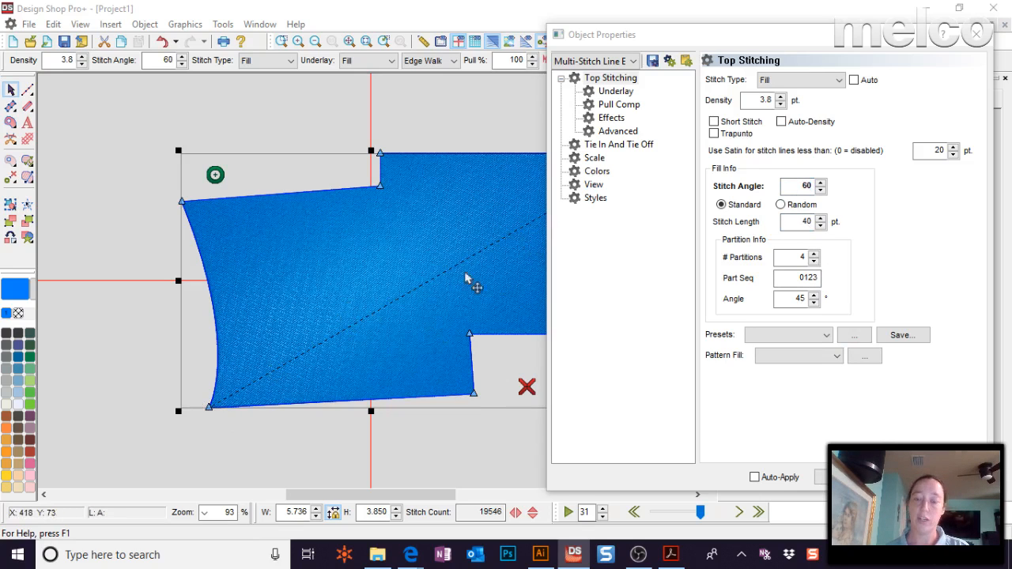
Apply the Bricks pattern fill to the complex fill and change its stitch type to Satin
{"action": "left_click", "coordinate": [776, 357]}
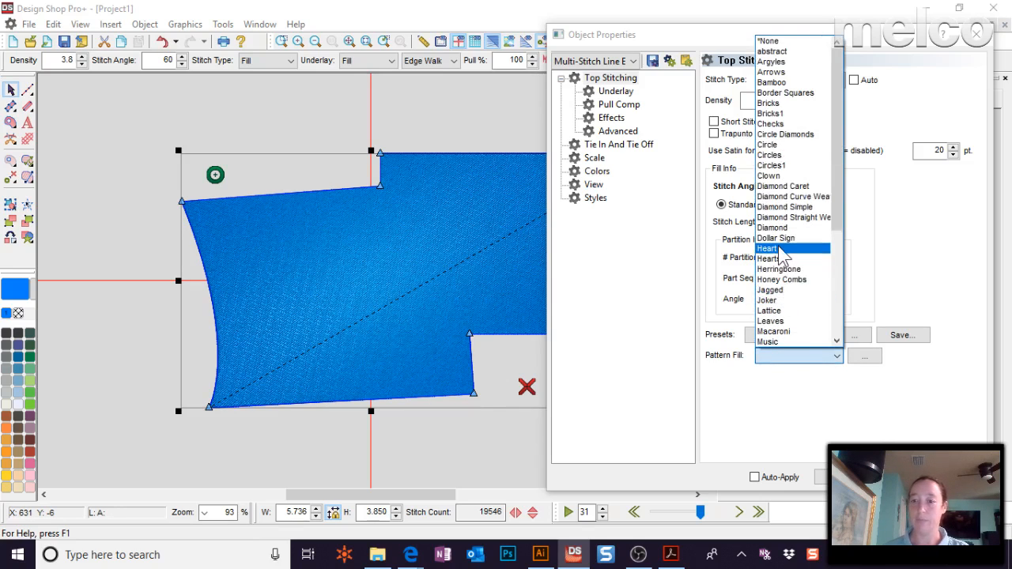
{"action": "left_click", "coordinate": [770, 102]}
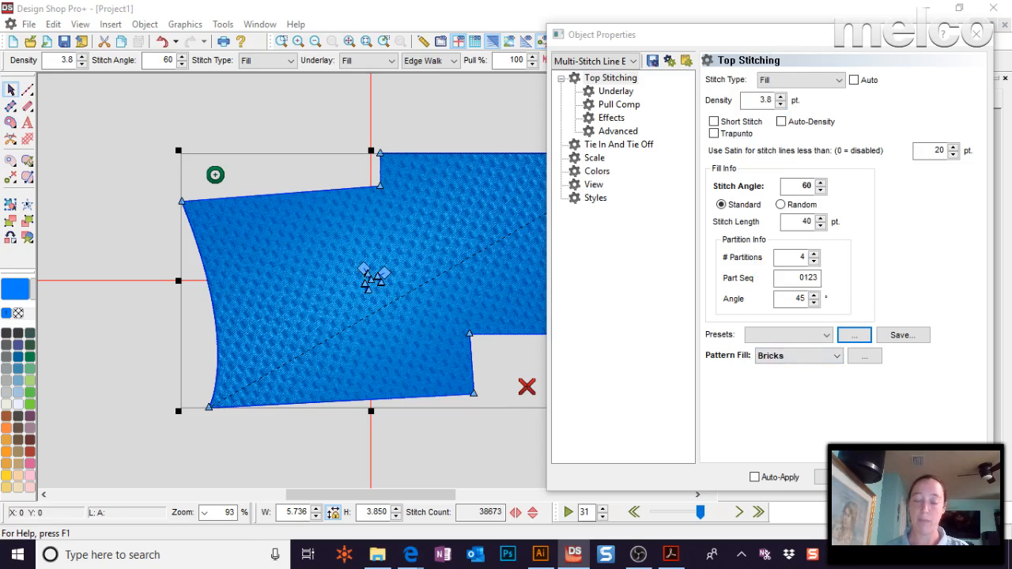
{"action": "left_click", "coordinate": [813, 80]}
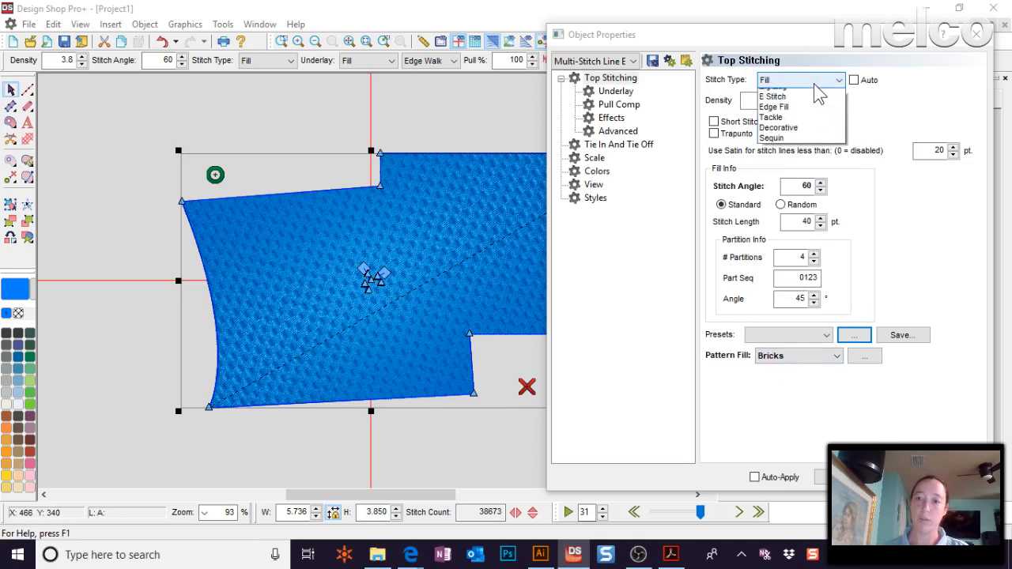
{"action": "scroll", "coordinate": [813, 103], "scroll_direction": "up", "scroll_amount": 2}
{"action": "left_click", "coordinate": [790, 90]}
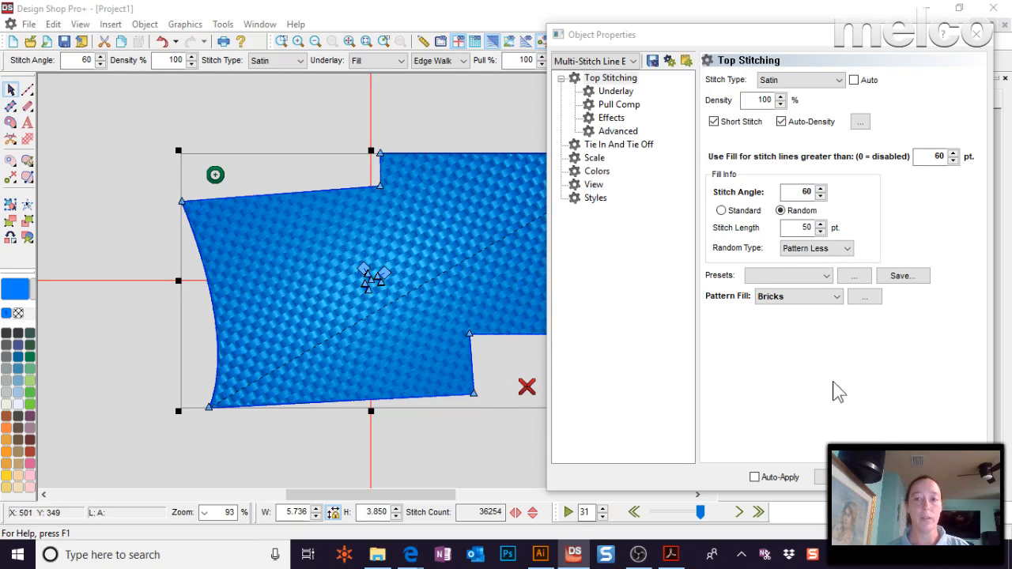
Return the stitch type to Fill, set the pattern fill to *None and close the object properties
{"action": "left_click", "coordinate": [797, 80]}
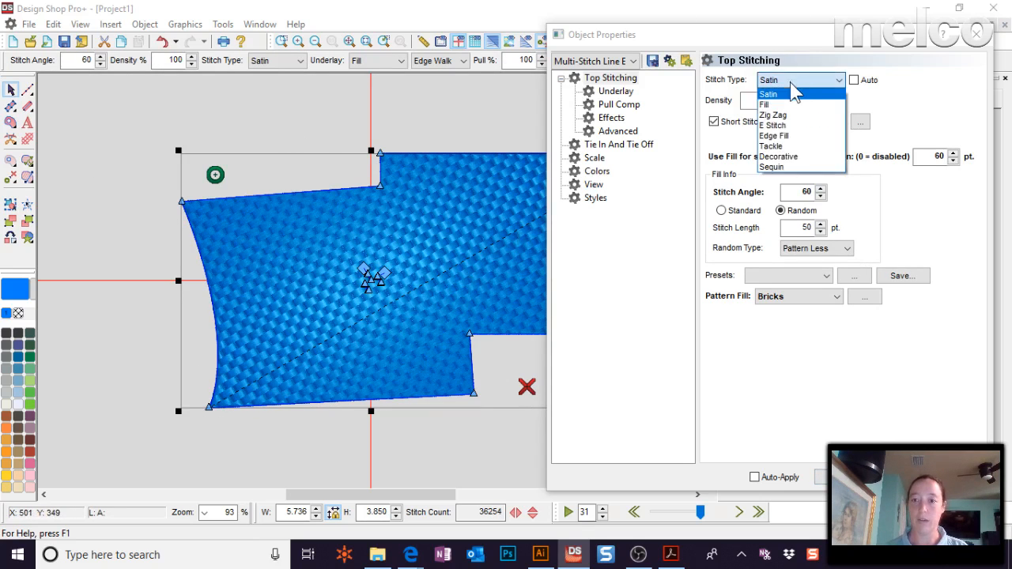
{"action": "left_click", "coordinate": [774, 105]}
{"action": "left_click", "coordinate": [790, 361]}
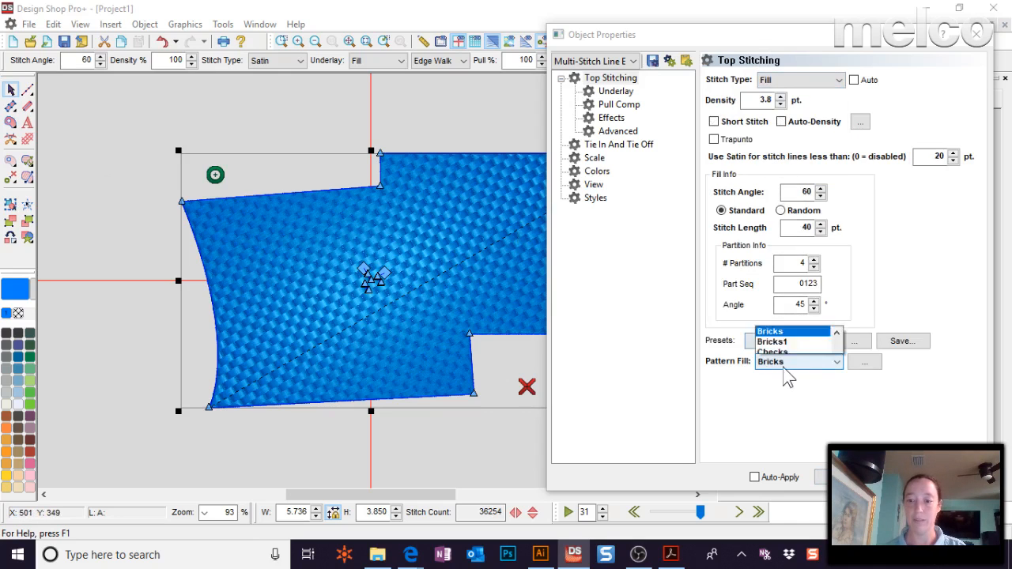
{"action": "left_click_drag", "start_coordinate": [841, 245], "coordinate": [840, 55]}
{"action": "left_click", "coordinate": [771, 46]}
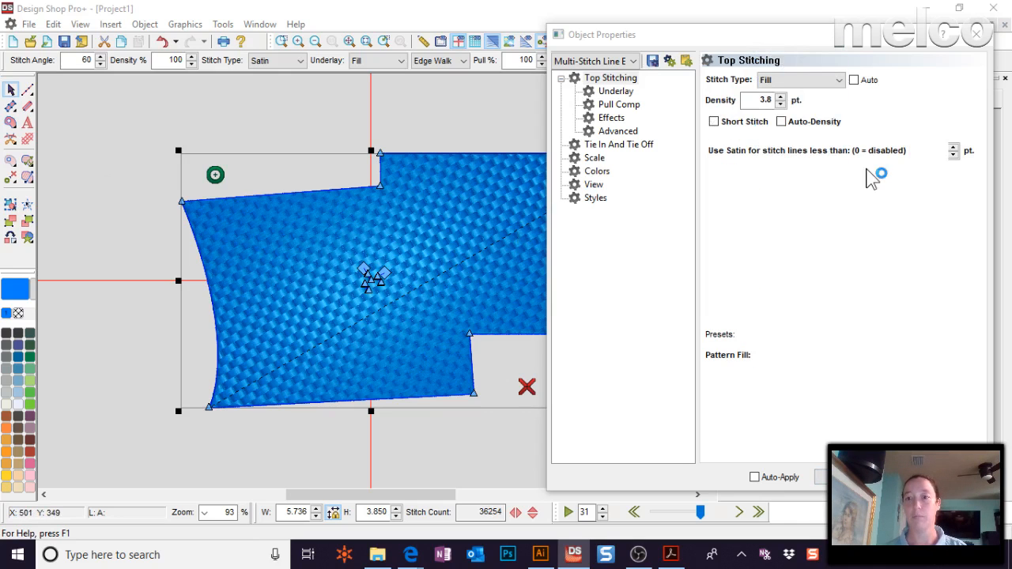
{"action": "left_click", "coordinate": [841, 476]}
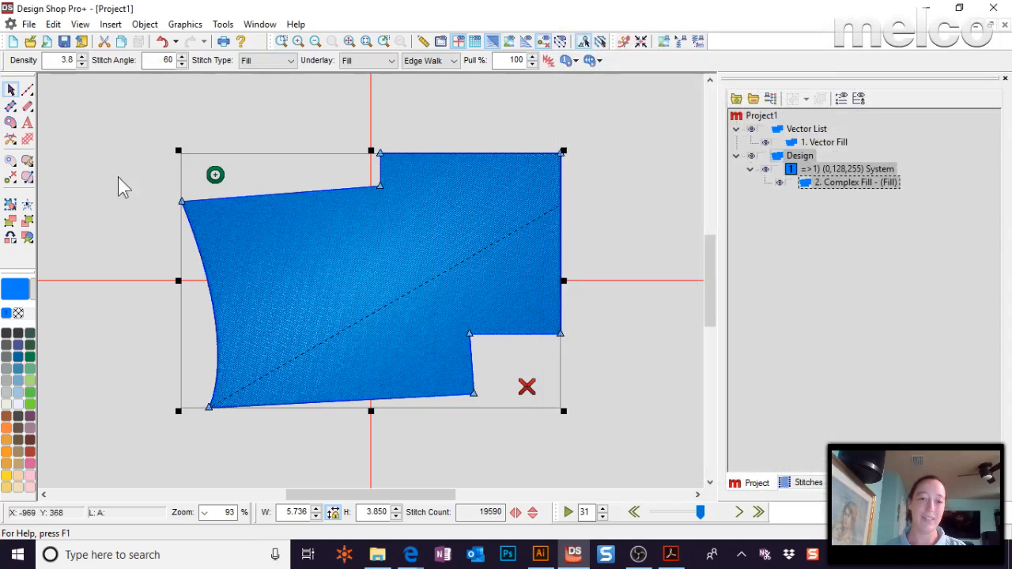
Move both ends of the complex fill's direction line, from the sloped upper edge to the middle of the right edge, giving a 290-degree stitch angle
{"action": "left_click", "coordinate": [122, 116]}
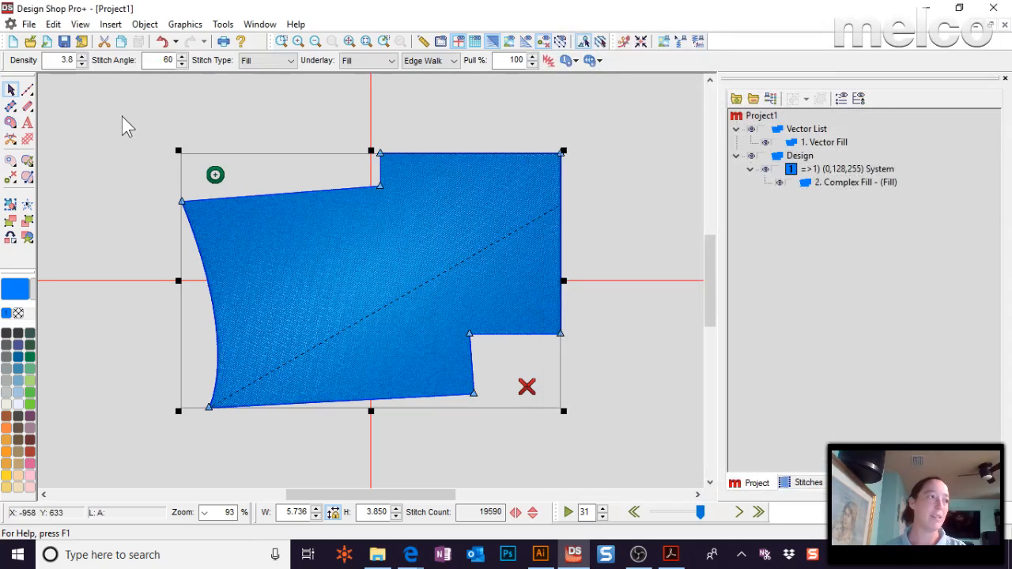
{"action": "left_click", "coordinate": [282, 245]}
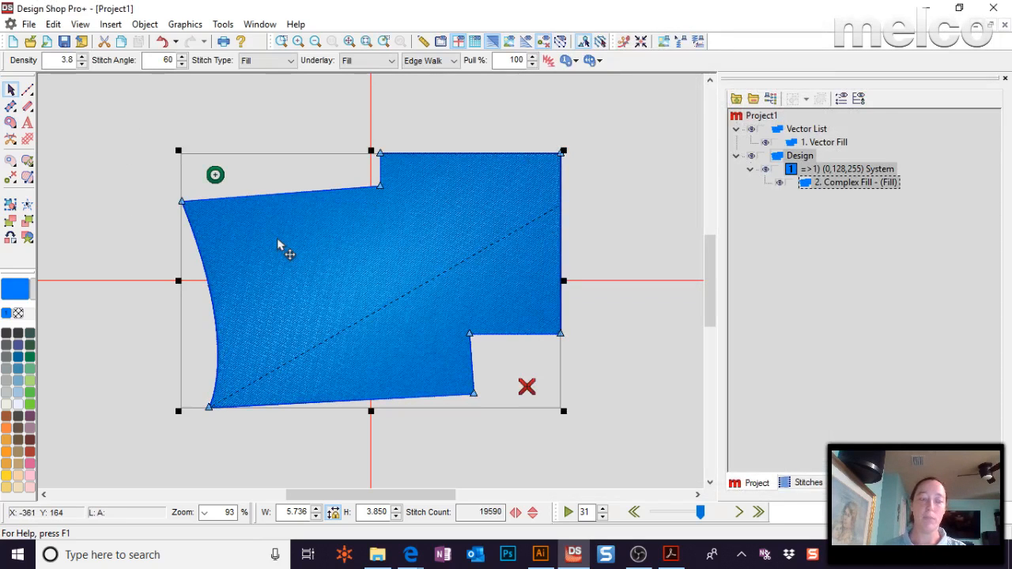
{"action": "left_click", "coordinate": [30, 181]}
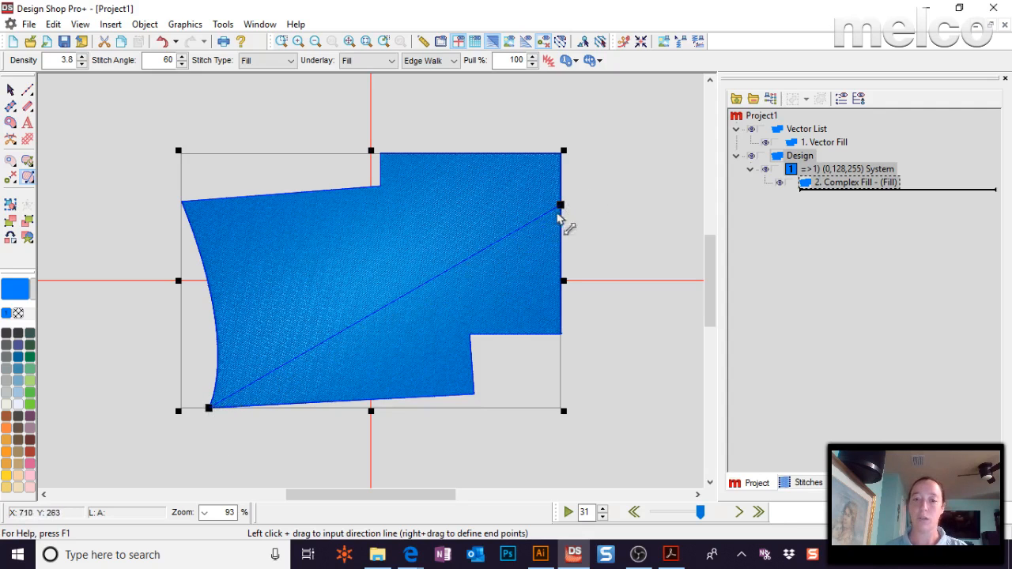
{"action": "left_click_drag", "start_coordinate": [559, 207], "coordinate": [319, 192]}
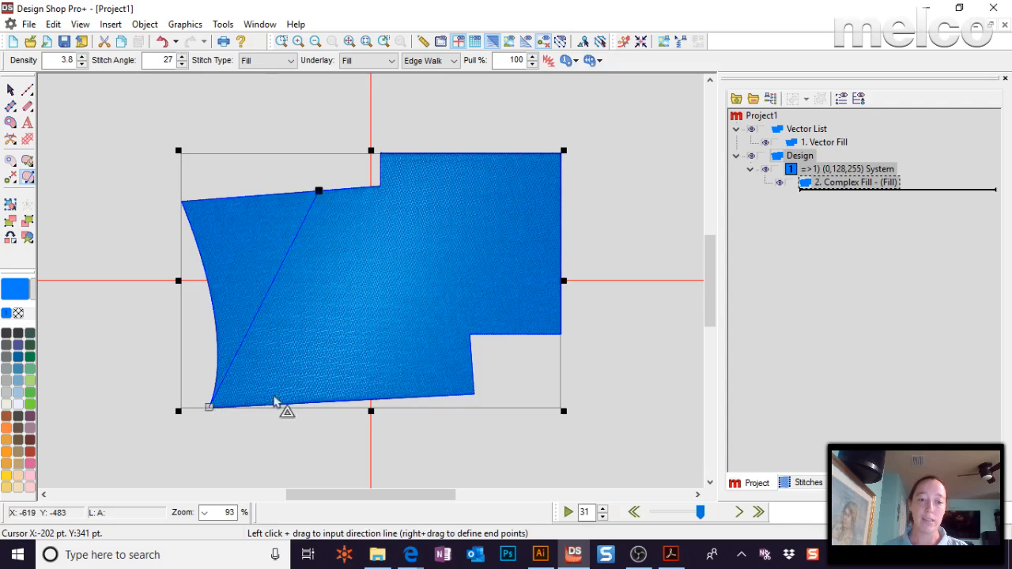
{"action": "left_click_drag", "start_coordinate": [208, 407], "coordinate": [563, 281]}
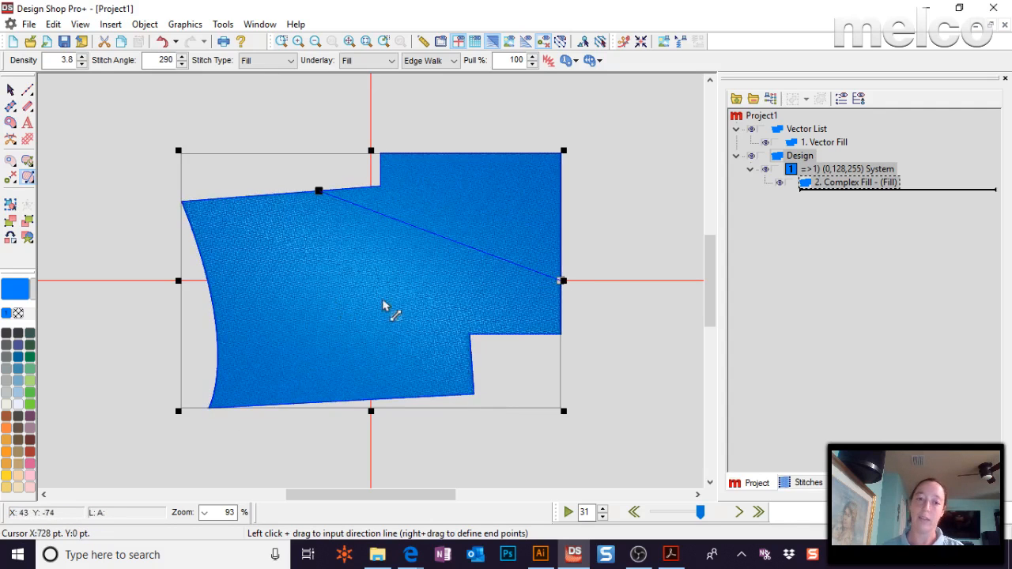
{"action": "left_click", "coordinate": [11, 90]}
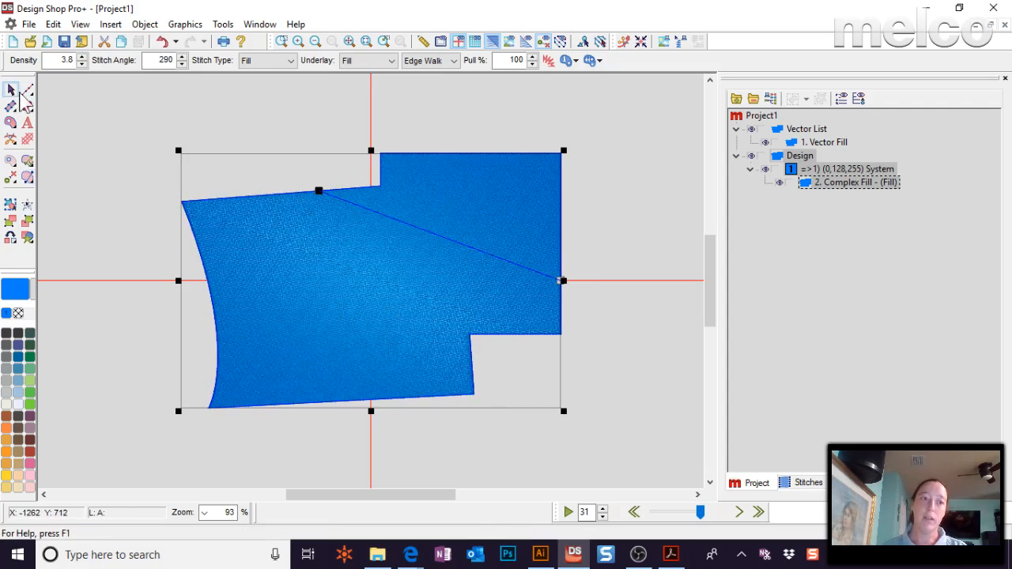
{"action": "left_click", "coordinate": [156, 113]}
{"action": "left_click", "coordinate": [500, 261]}
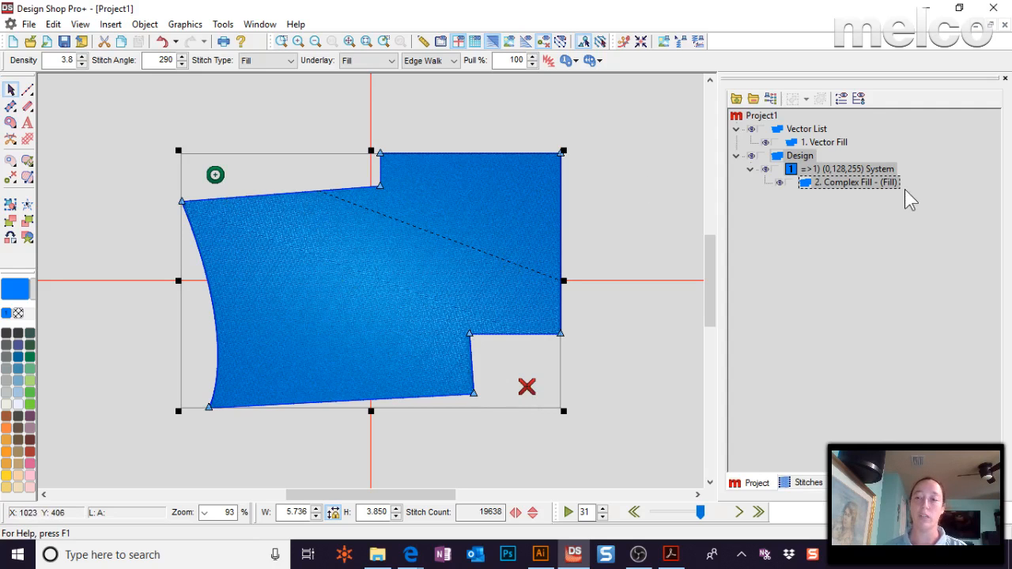
Compare the direction line and entry and exit points available on the vector fill with those on the complex fill
{"action": "left_click", "coordinate": [836, 144]}
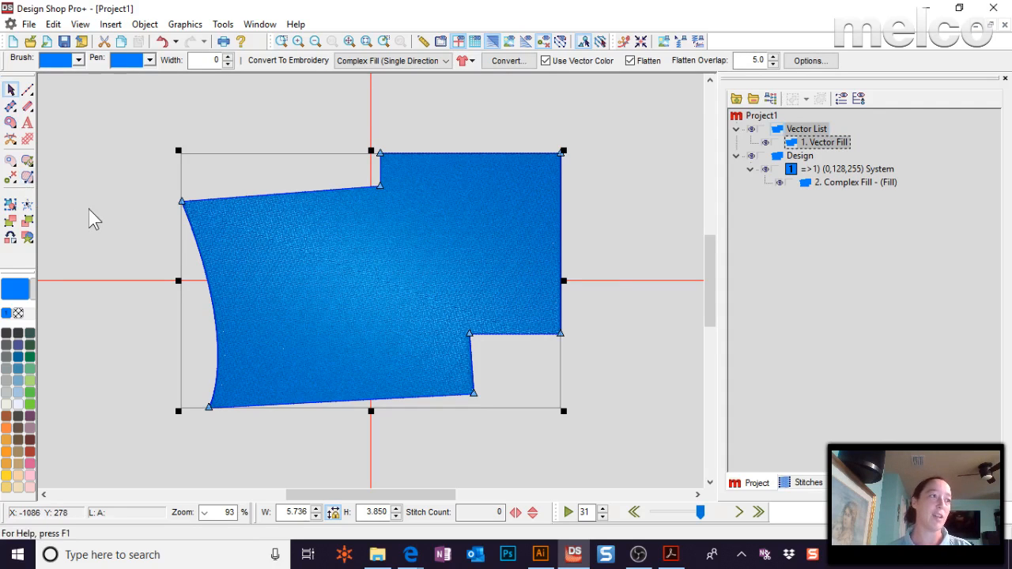
{"action": "left_click", "coordinate": [26, 177]}
{"action": "left_click", "coordinate": [838, 182]}
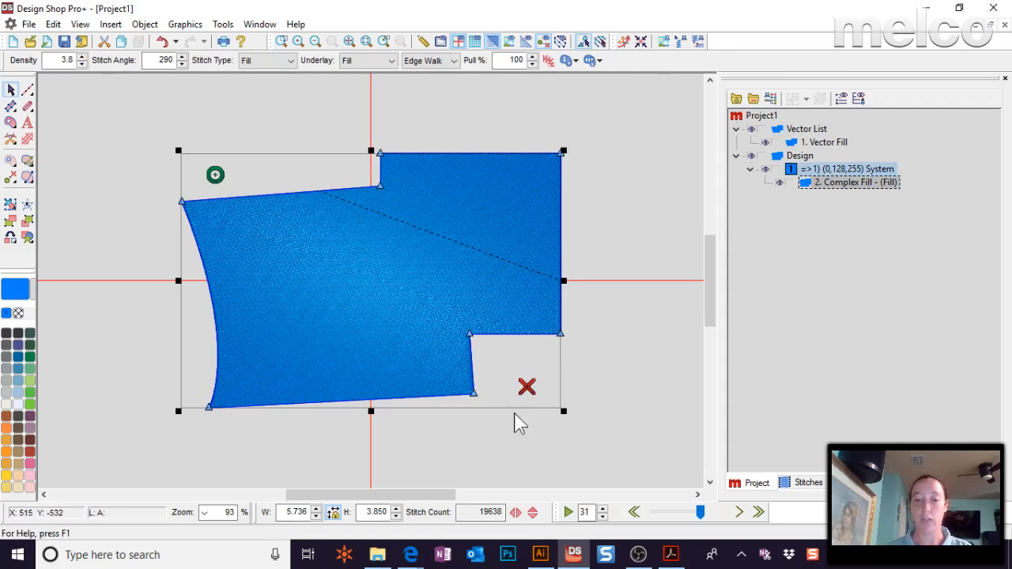
Move the complex fill's exit point to its upper right corner and its entry point to its lower left corner
{"action": "left_click", "coordinate": [560, 151]}
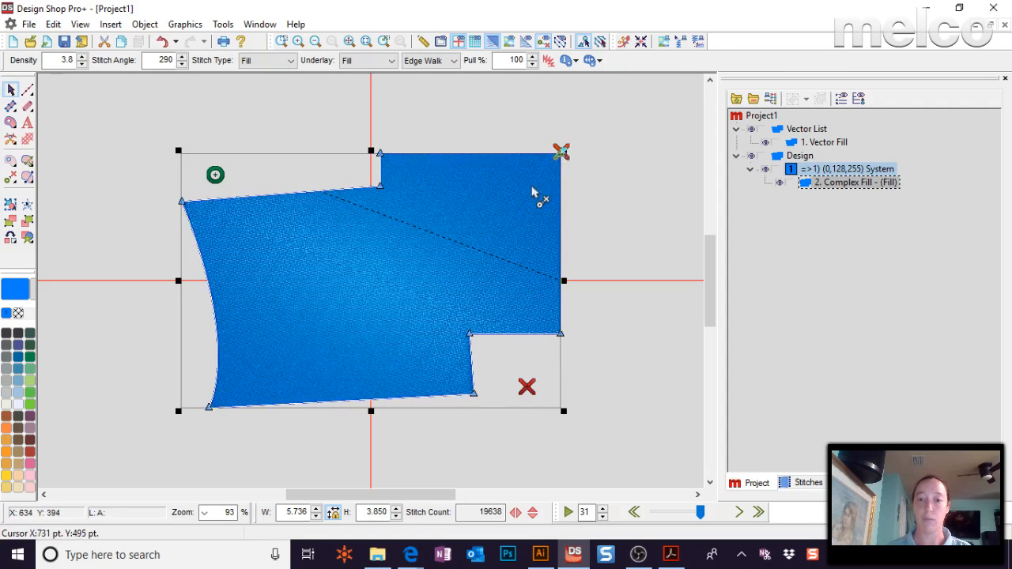
{"action": "left_click_drag", "start_coordinate": [204, 177], "coordinate": [207, 403]}
{"action": "left_click", "coordinate": [134, 148]}
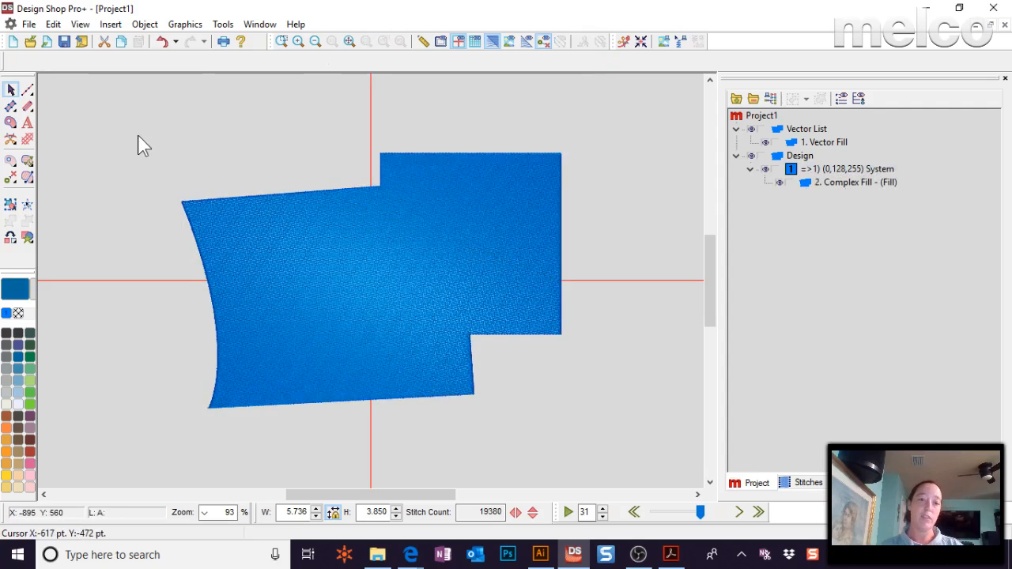
Re-enter the complex fill's entry point just inside its bottom edge and its exit point near the top edge, keeping the direction line
{"action": "left_click", "coordinate": [307, 245]}
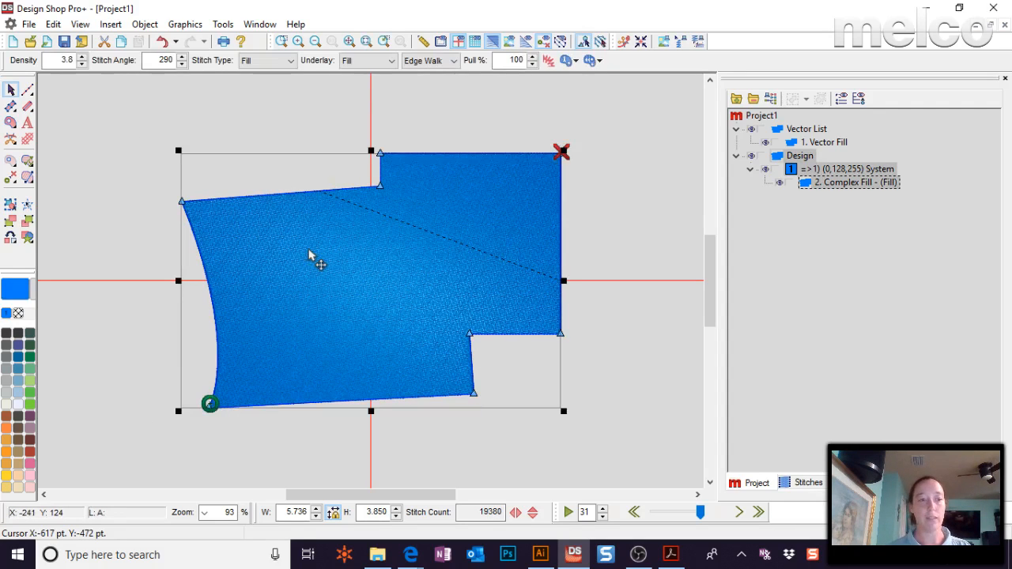
{"action": "left_click", "coordinate": [10, 178]}
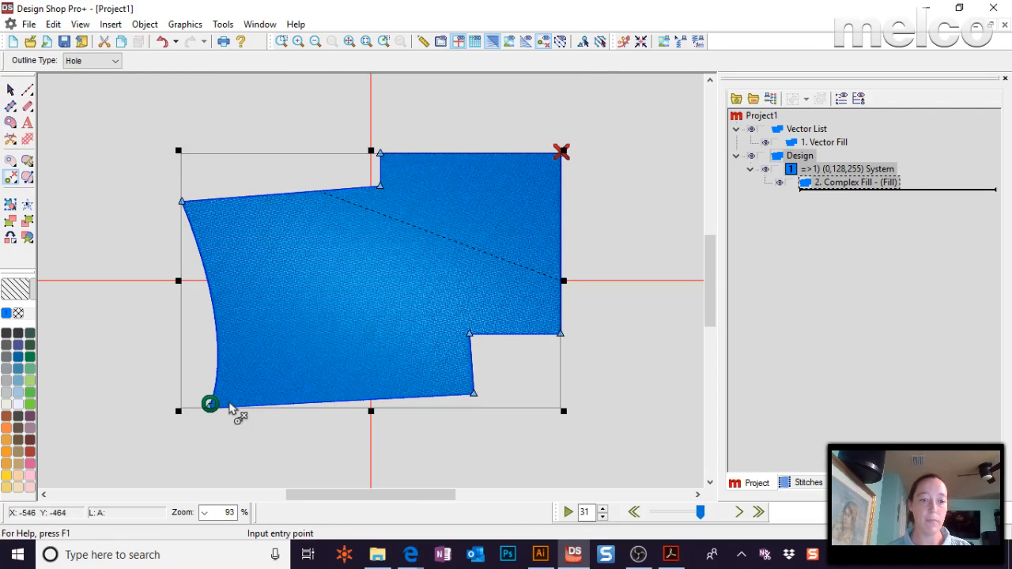
{"action": "left_click", "coordinate": [341, 389]}
{"action": "key", "text": "Return"}
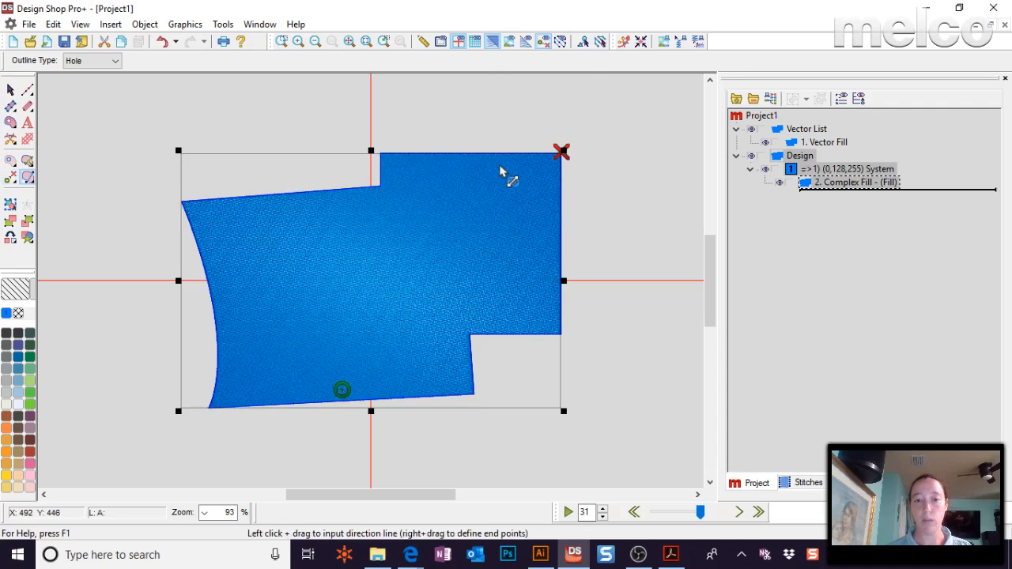
{"action": "key", "text": "Return"}
{"action": "left_click", "coordinate": [11, 90]}
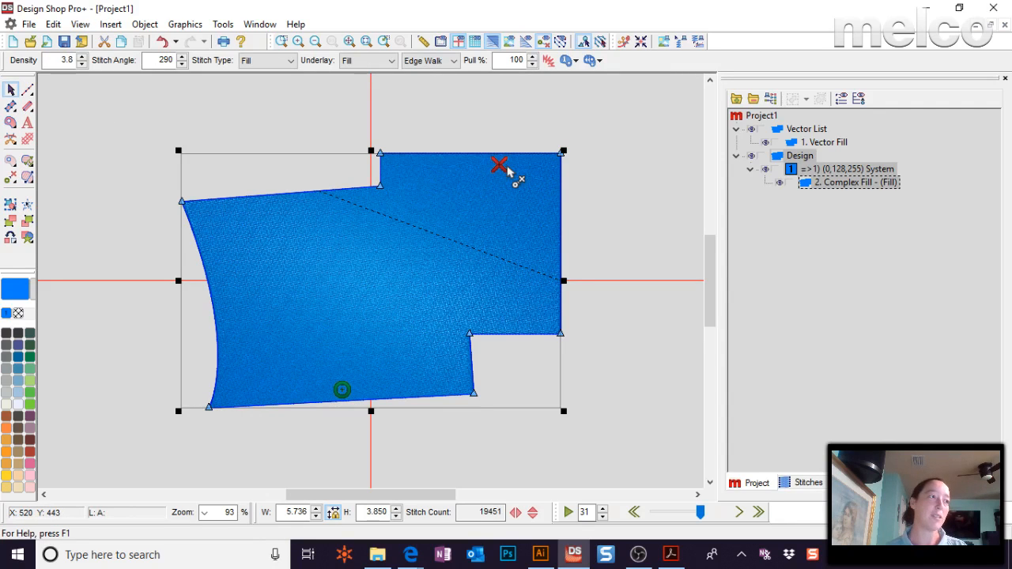
Inspect the complex fill again and select the original vector fill in the project tree for comparison
{"action": "left_click", "coordinate": [602, 137]}
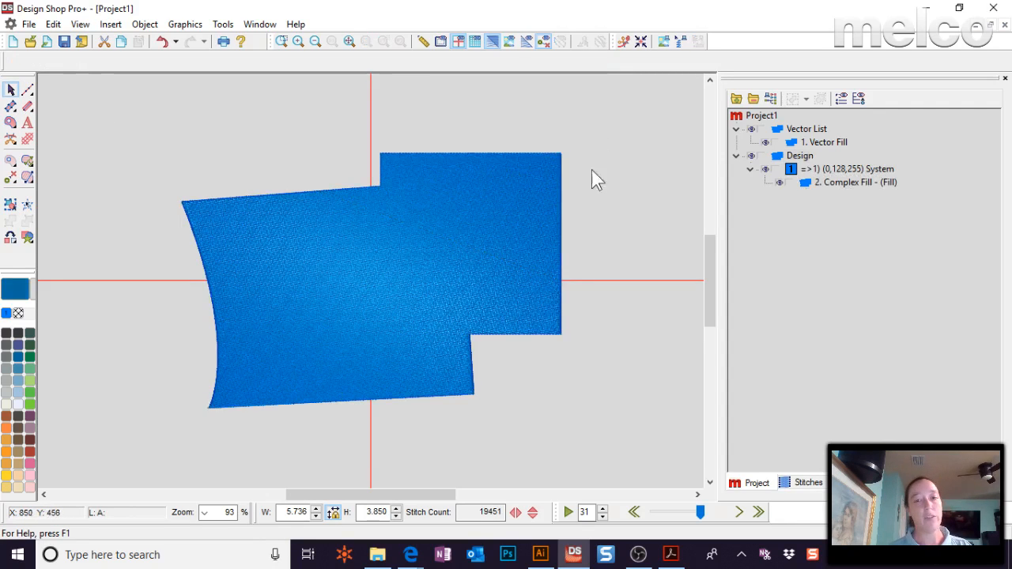
{"action": "left_click", "coordinate": [506, 245]}
{"action": "left_click", "coordinate": [827, 144]}
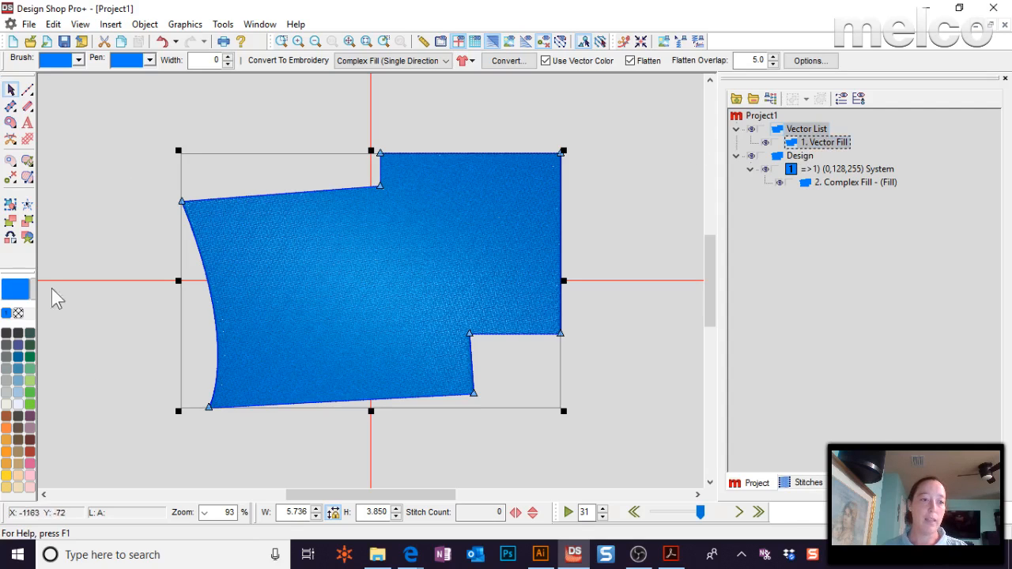
Add a Single Line Center element converted from the vector fill, keeping the original vector fill
{"action": "left_click", "coordinate": [11, 235]}
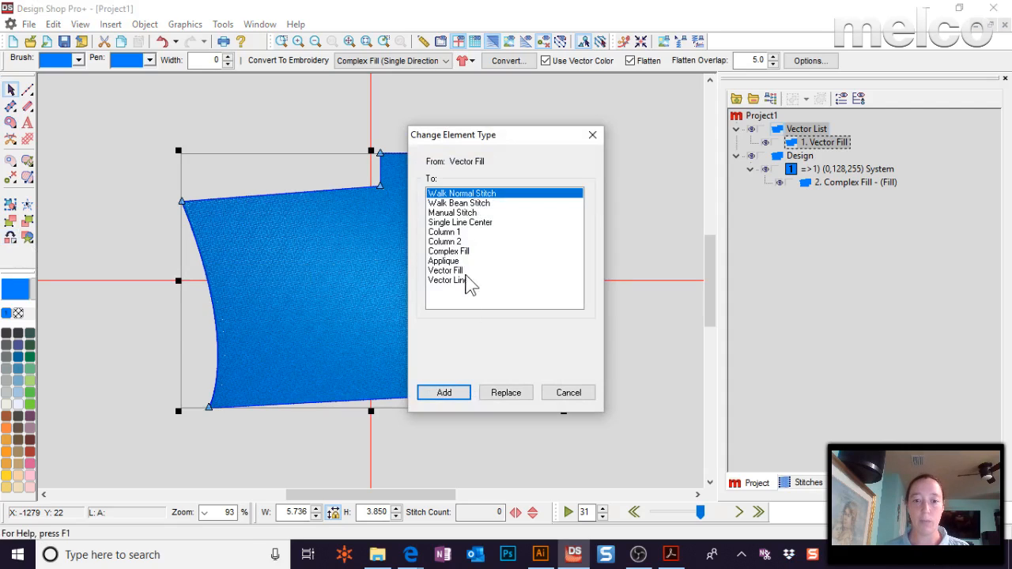
{"action": "left_click", "coordinate": [472, 223]}
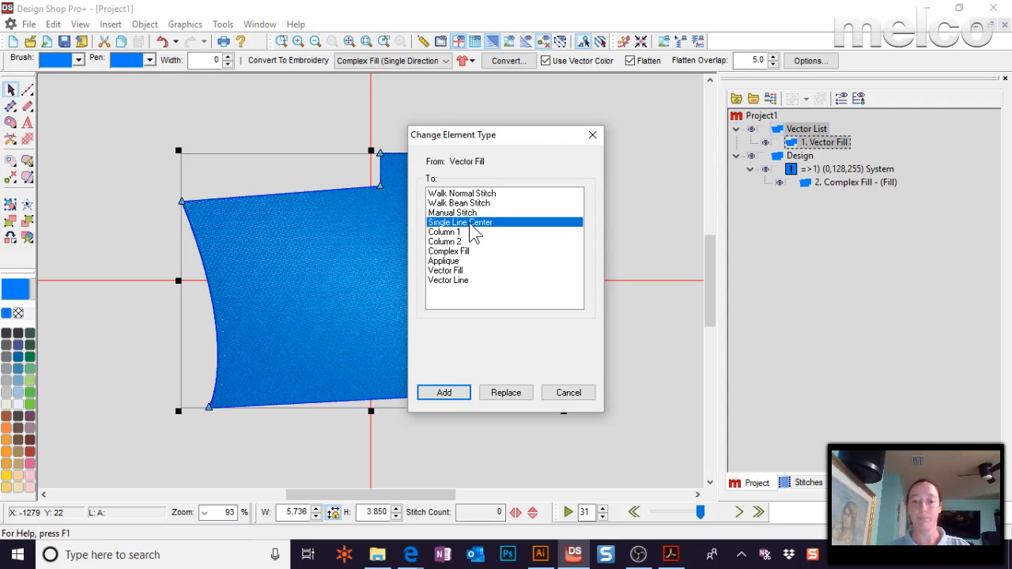
{"action": "left_click", "coordinate": [452, 398]}
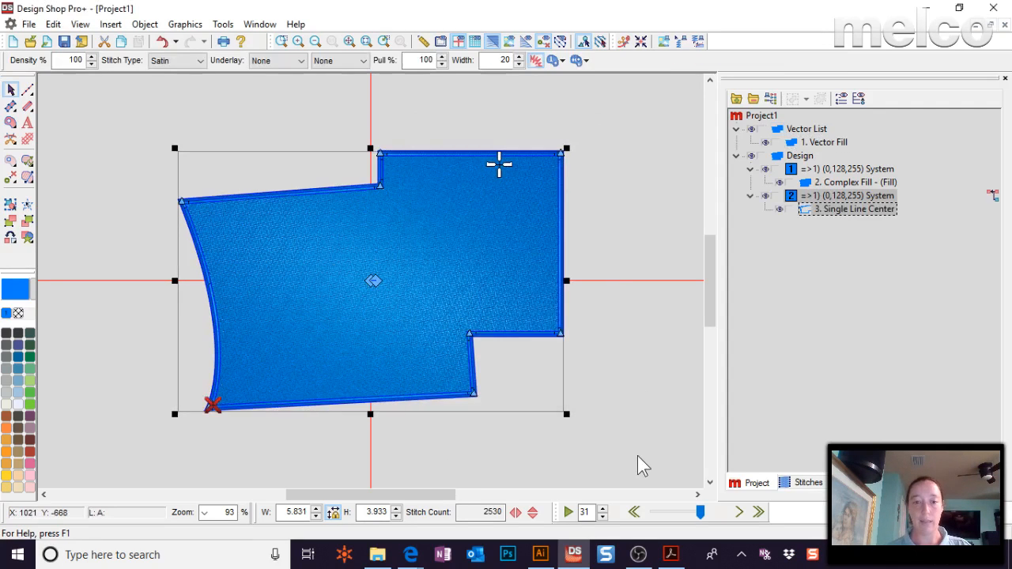
{"action": "left_click", "coordinate": [473, 388]}
Set the satin border's width to 30 points and deselect it to view the border
{"action": "double_click", "coordinate": [511, 63]}
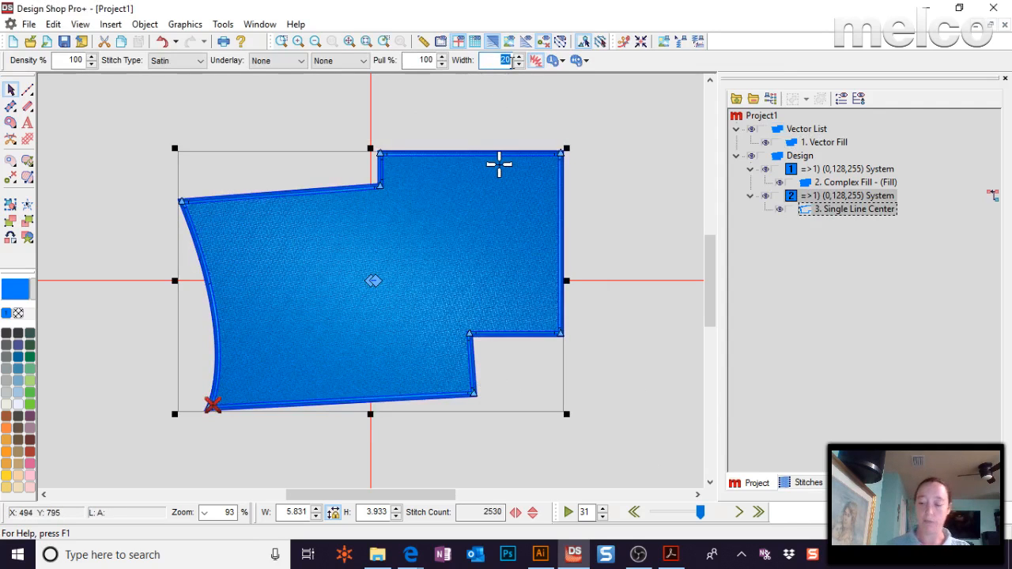
{"action": "type", "text": "30"}
{"action": "key", "text": "Return"}
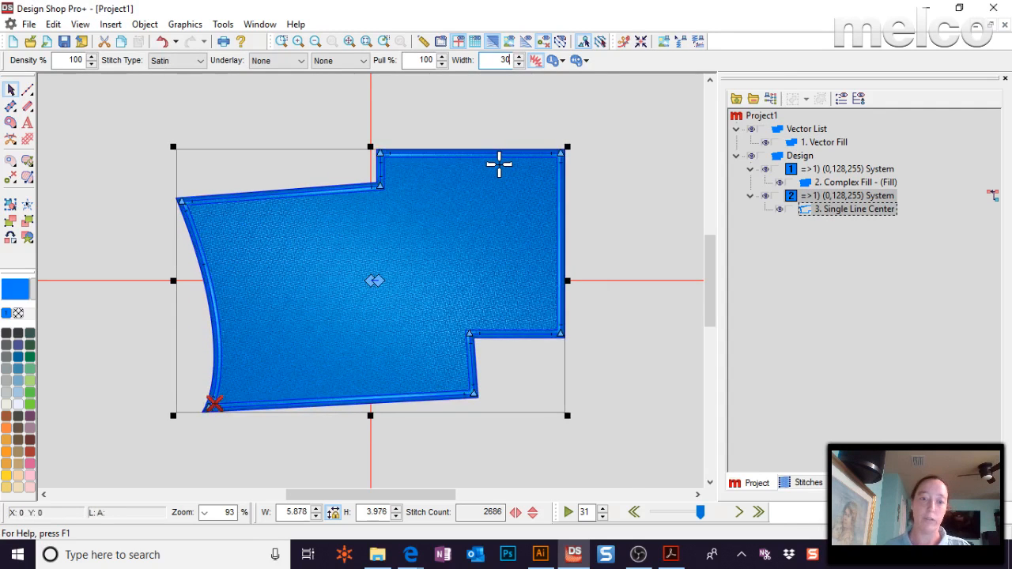
{"action": "left_click", "coordinate": [622, 242]}
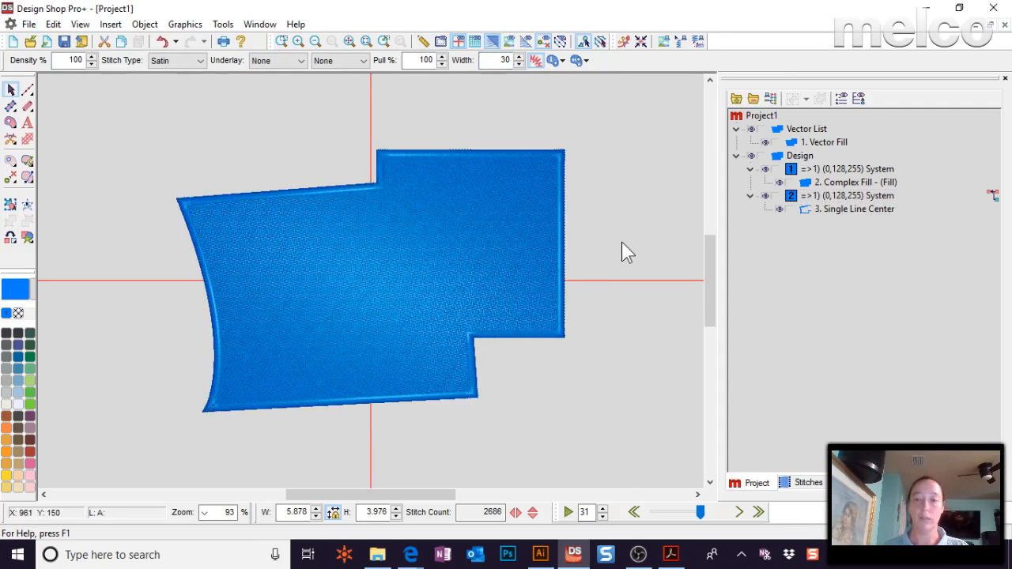
Enable auto-underlay for the Single Line Center border and deselect it
{"action": "left_click", "coordinate": [563, 241]}
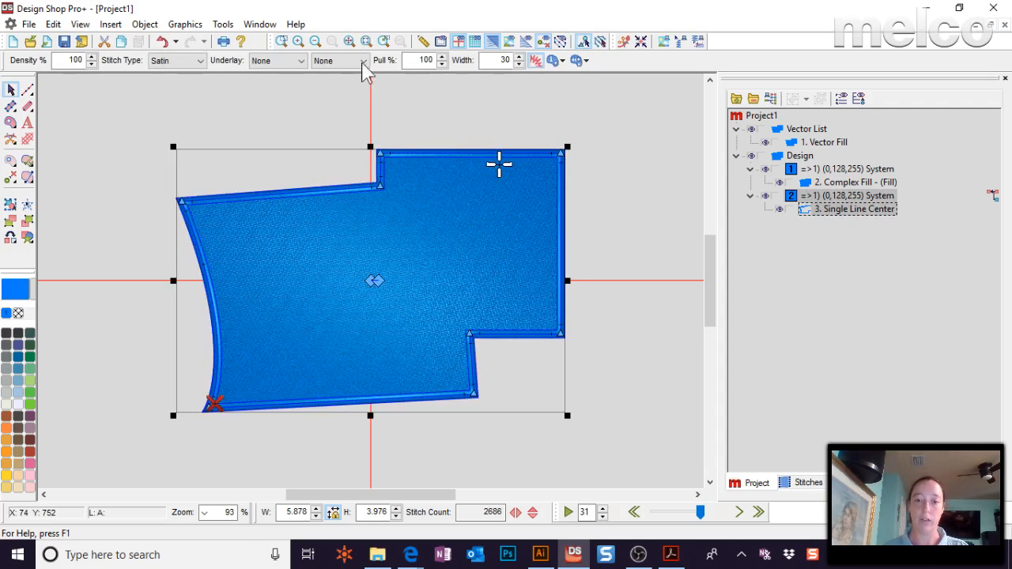
{"action": "double_click", "coordinate": [849, 210]}
{"action": "left_click", "coordinate": [616, 104]}
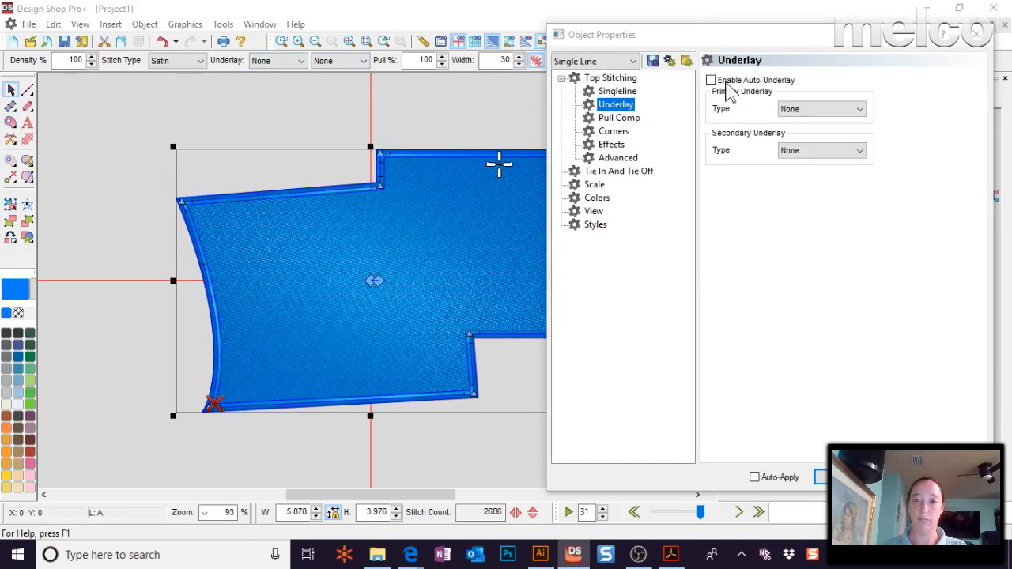
{"action": "left_click", "coordinate": [724, 81]}
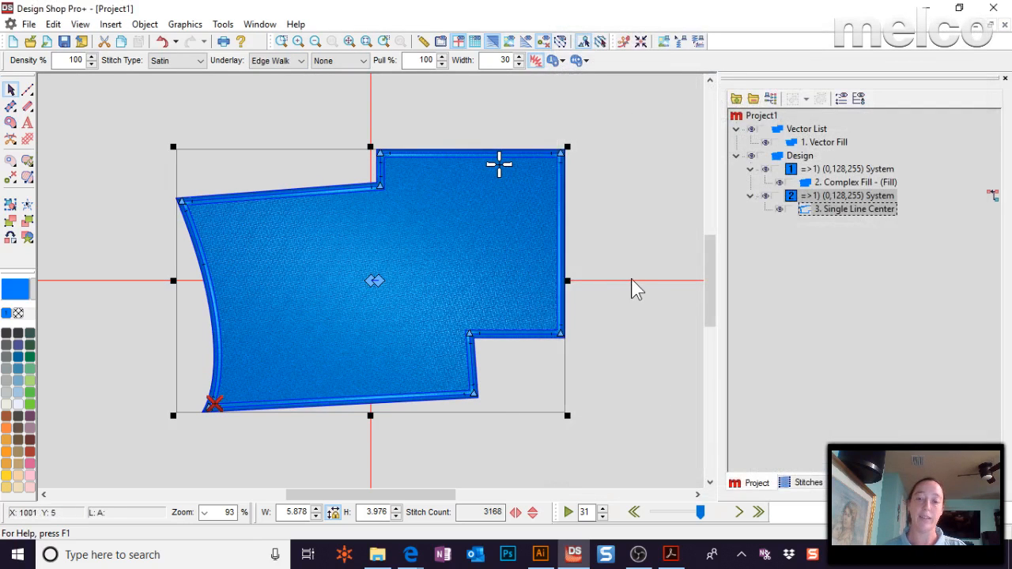
{"action": "left_click", "coordinate": [654, 287]}
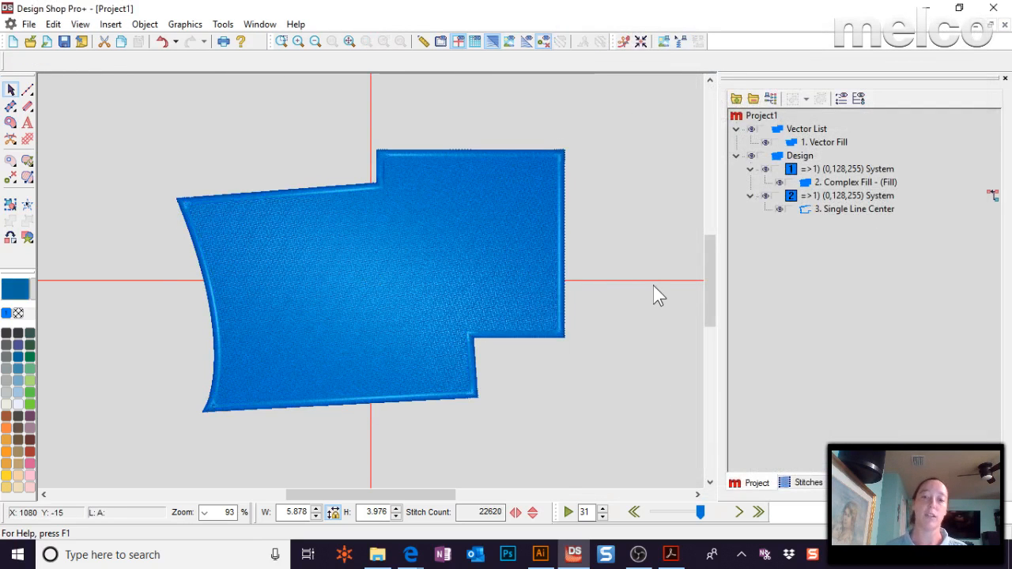
Review the complex fill's pull compensation settings in its object properties
{"action": "left_click", "coordinate": [507, 236]}
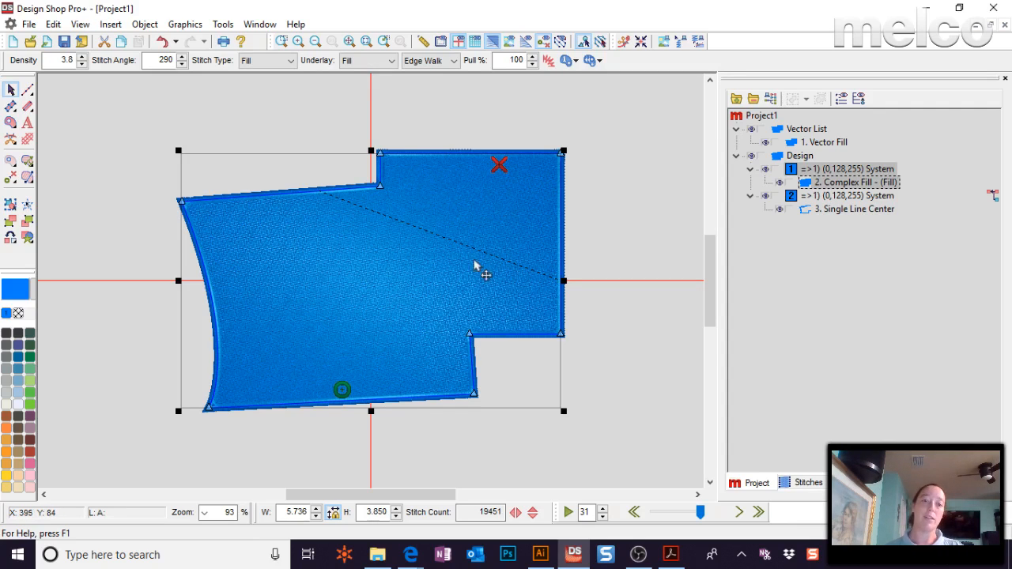
{"action": "double_click", "coordinate": [434, 258]}
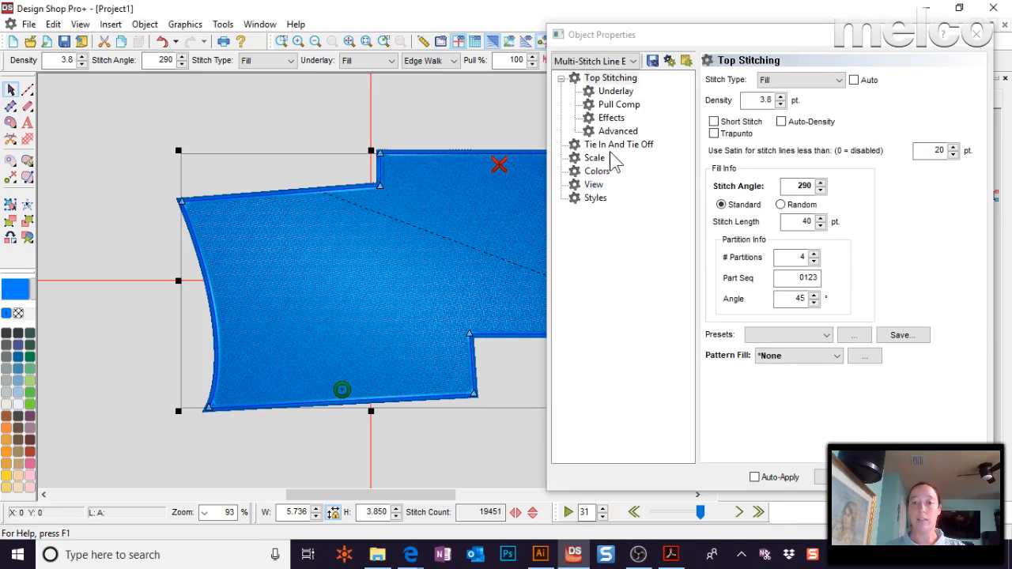
{"action": "left_click", "coordinate": [619, 104]}
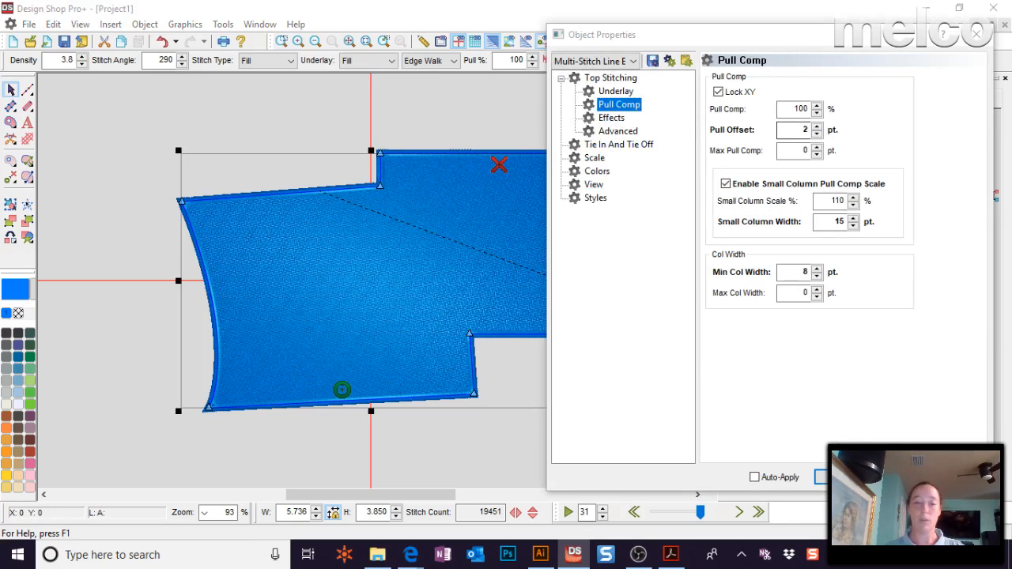
{"action": "left_click", "coordinate": [843, 477]}
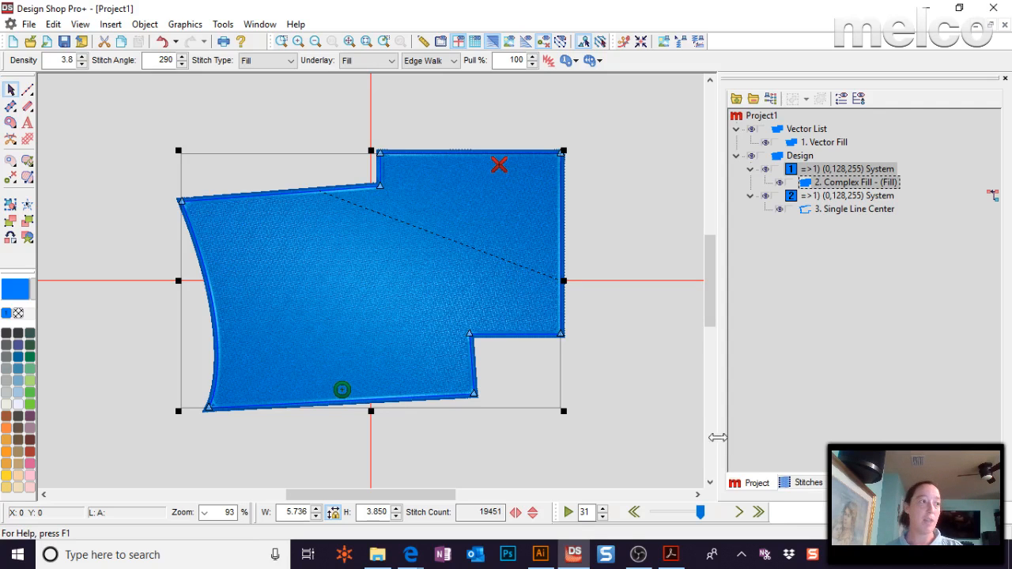
Read the remaining viewer questions in the DS Talk PDF in Acrobat, including the second questions page, and return to Design Shop
{"action": "left_click", "coordinate": [670, 554]}
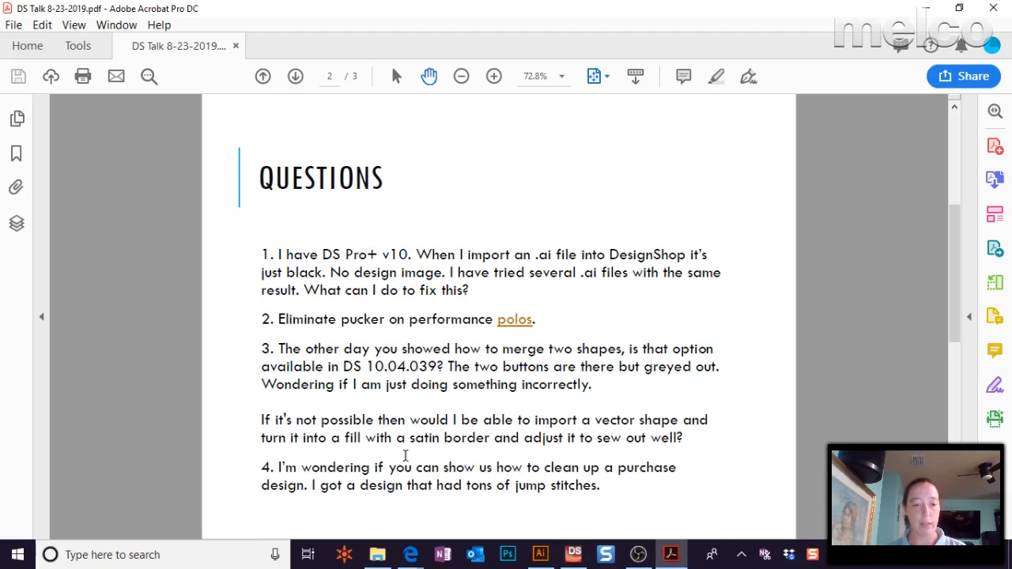
{"action": "scroll", "coordinate": [408, 458], "scroll_direction": "down", "scroll_amount": 2}
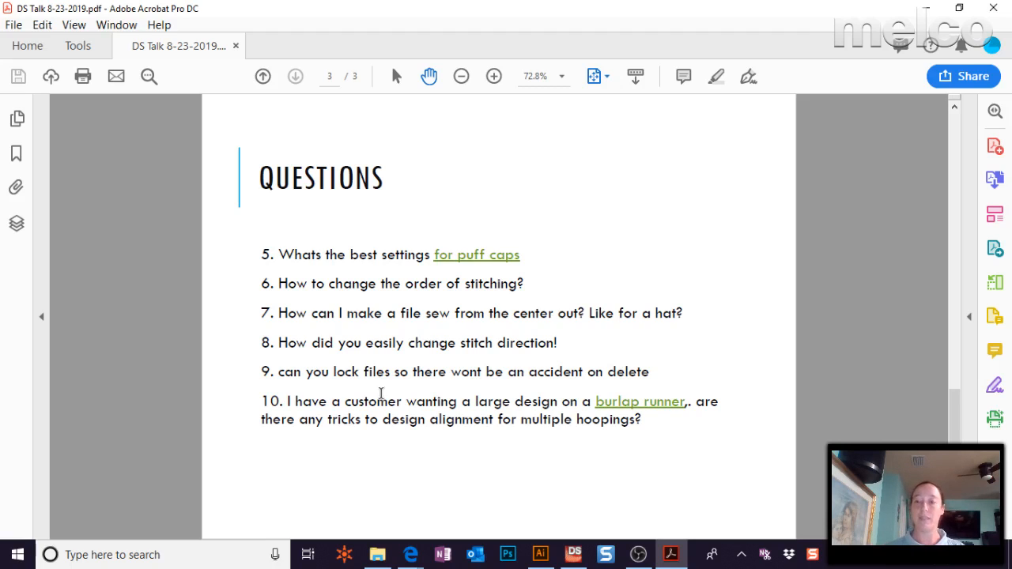
{"action": "left_click", "coordinate": [573, 554]}
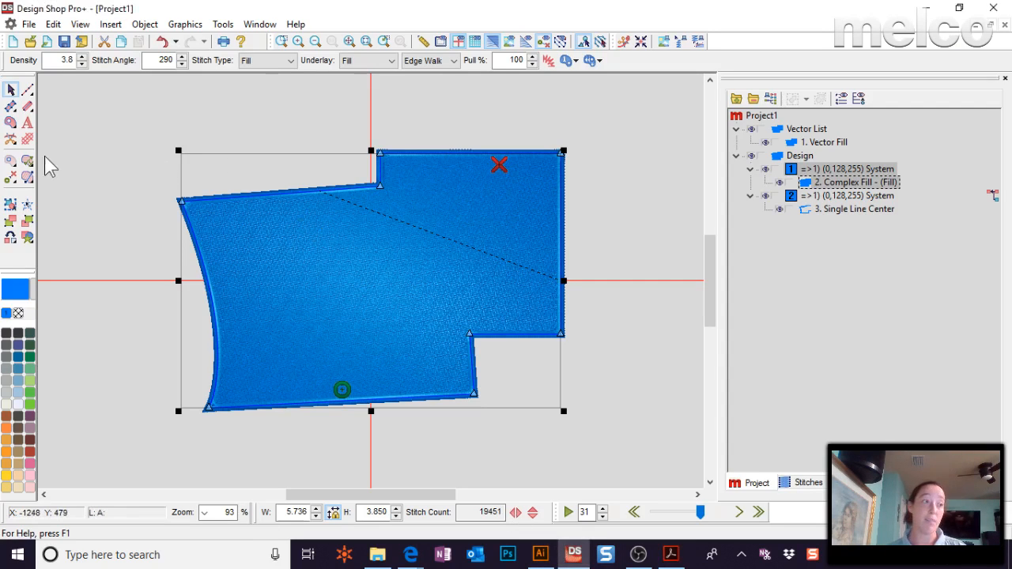
Move the complex fill's entry point to the design centre and its exit point right beside it
{"action": "scroll", "coordinate": [266, 269], "scroll_direction": "up", "scroll_amount": 1}
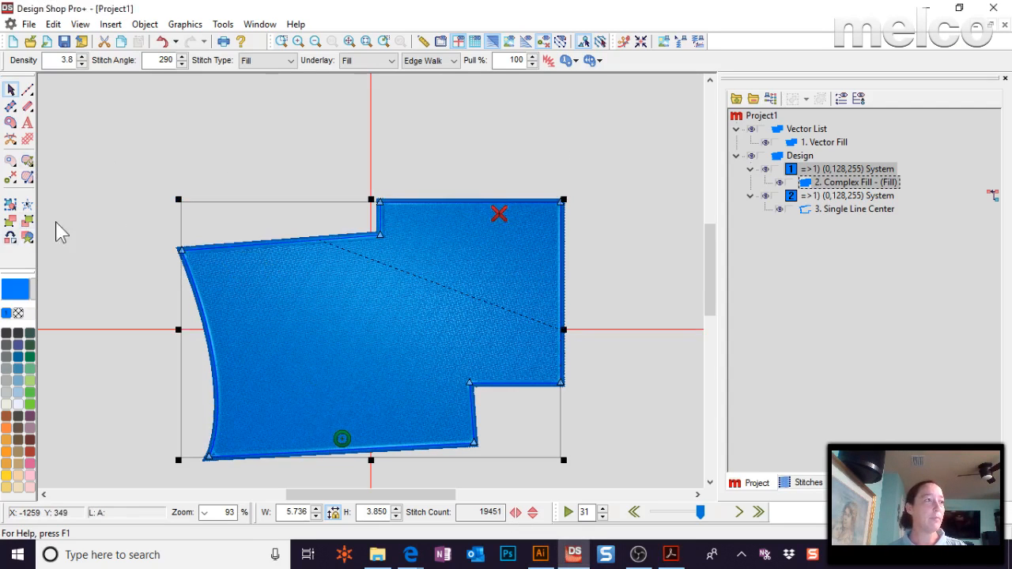
{"action": "left_click", "coordinate": [445, 261]}
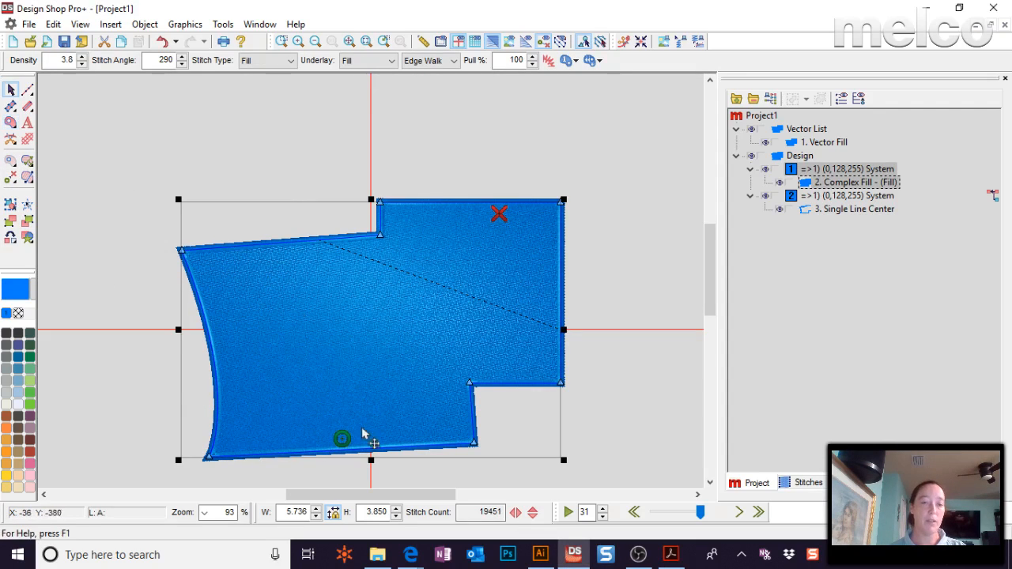
{"action": "left_click_drag", "start_coordinate": [342, 439], "coordinate": [374, 331]}
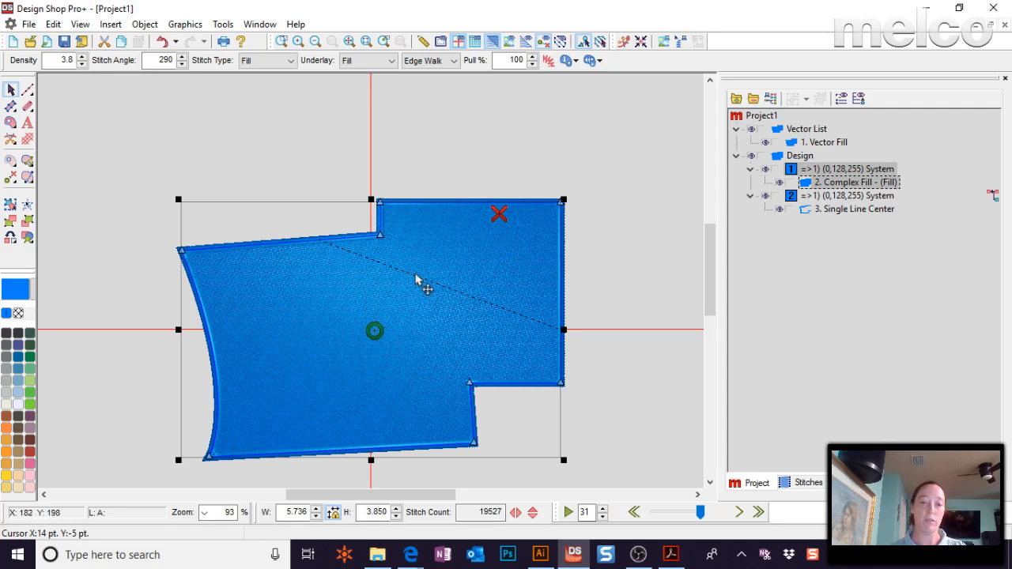
{"action": "left_click", "coordinate": [372, 329]}
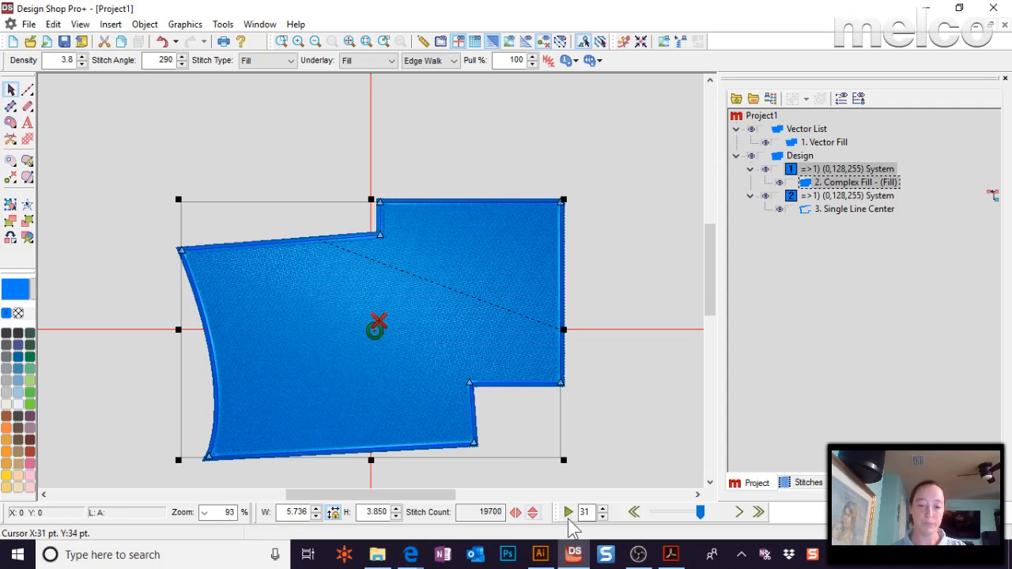
Play the stitch-out simulation of the complex fill to examine its sewing order from the centre
{"action": "left_click", "coordinate": [567, 512]}
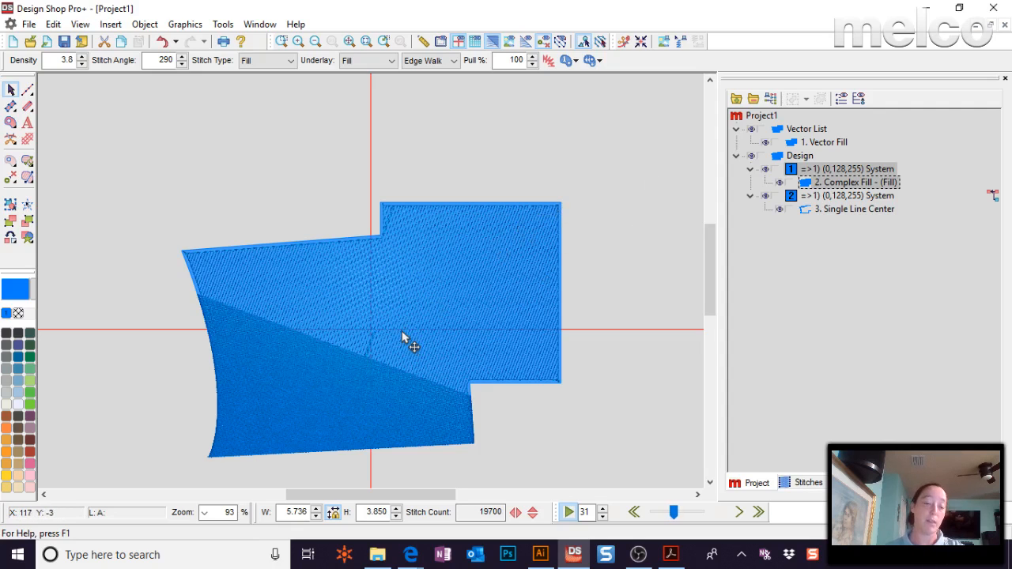
{"action": "left_click", "coordinate": [445, 170]}
{"action": "left_click", "coordinate": [463, 291]}
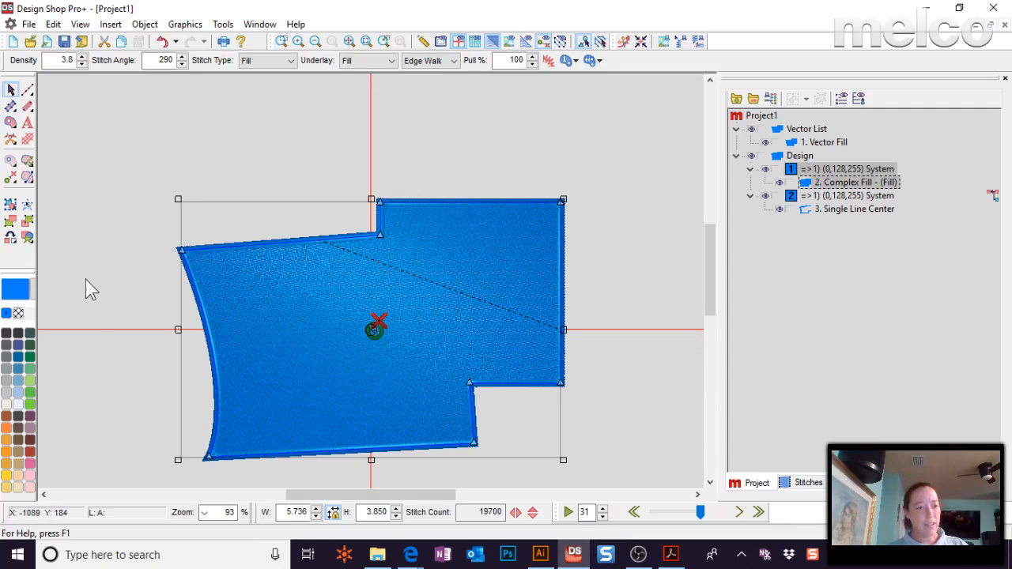
Insert the Filled Circle from the Common Closed Shapes set of Custom Designs above and to the left of the blue fill
{"action": "left_click", "coordinate": [26, 238]}
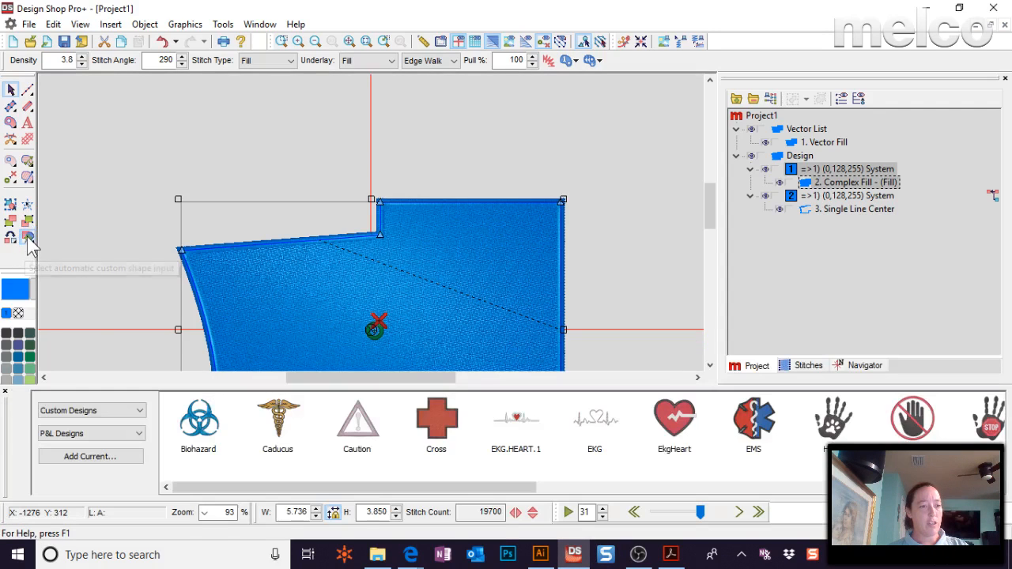
{"action": "left_click", "coordinate": [71, 410]}
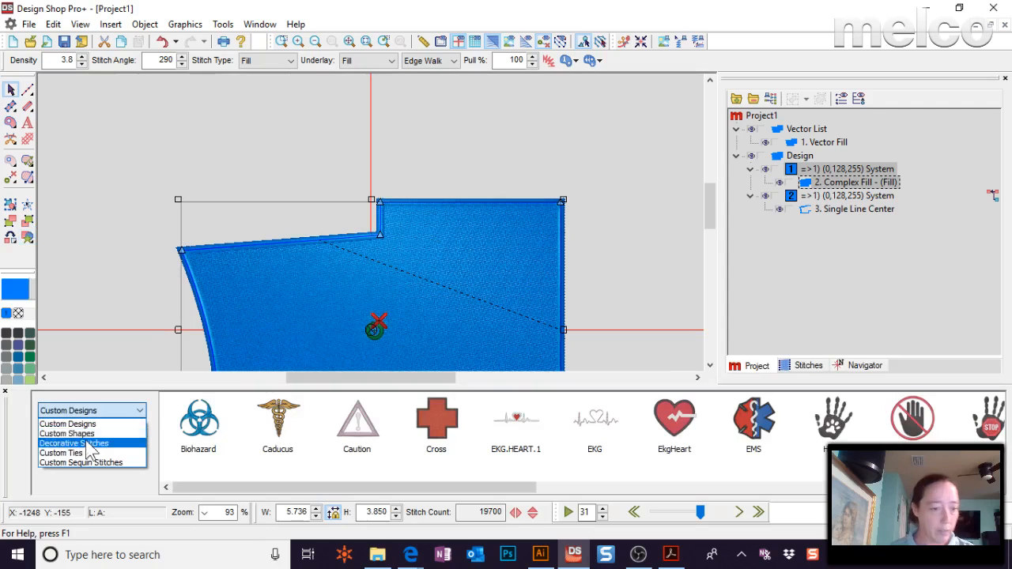
{"action": "left_click", "coordinate": [83, 433]}
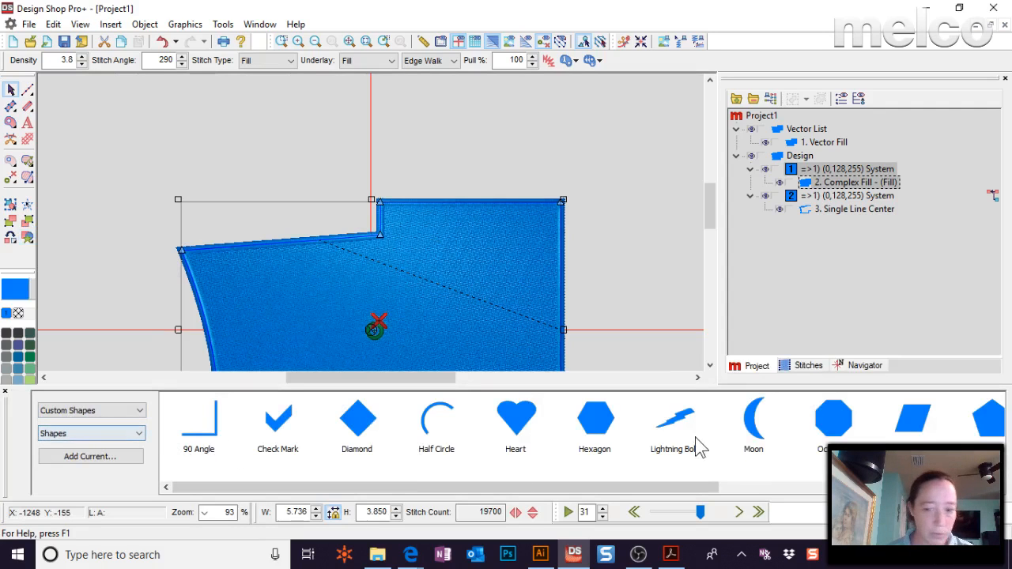
{"action": "left_click", "coordinate": [90, 410]}
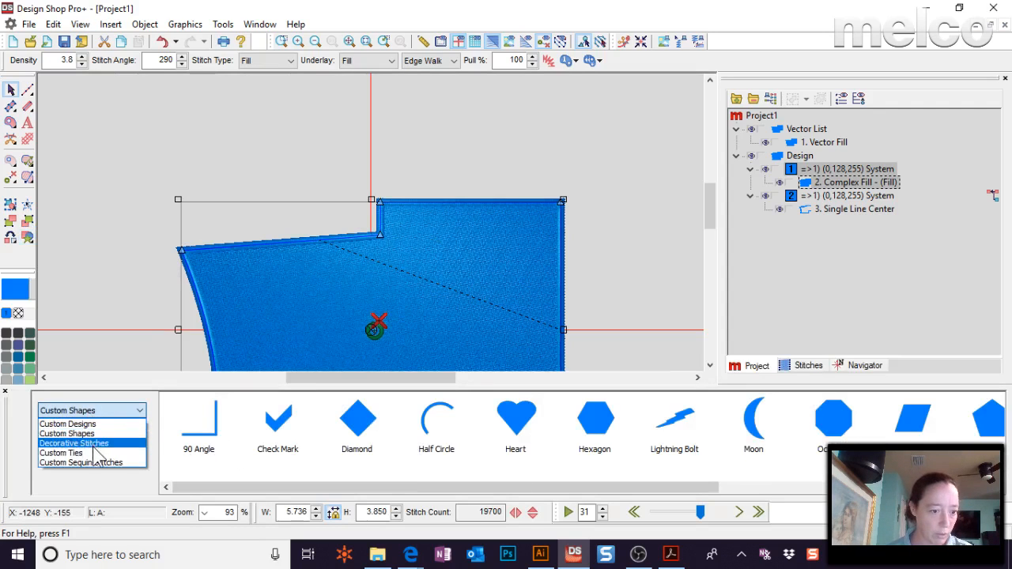
{"action": "left_click", "coordinate": [87, 424]}
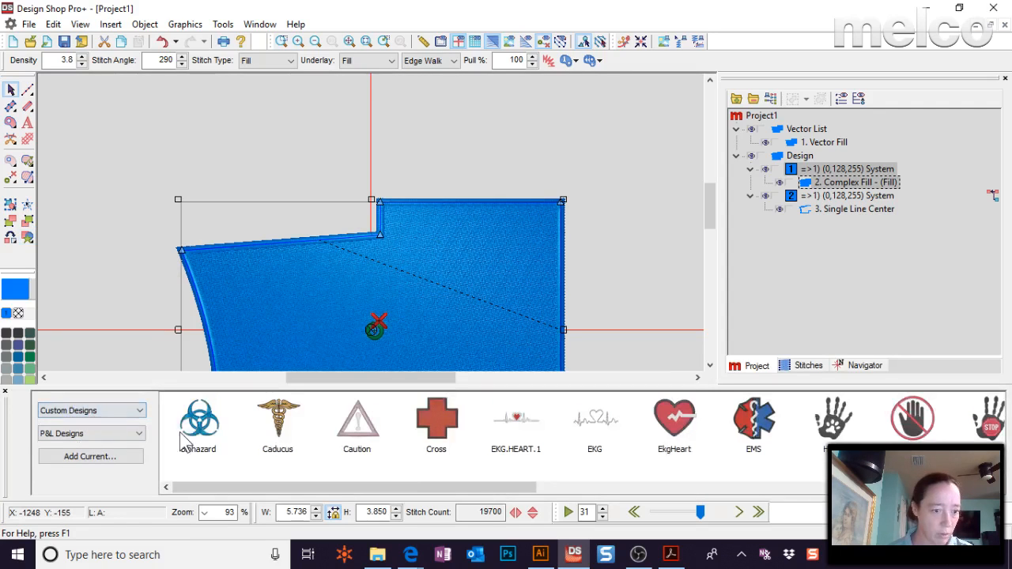
{"action": "left_click", "coordinate": [136, 437]}
{"action": "left_click", "coordinate": [100, 444]}
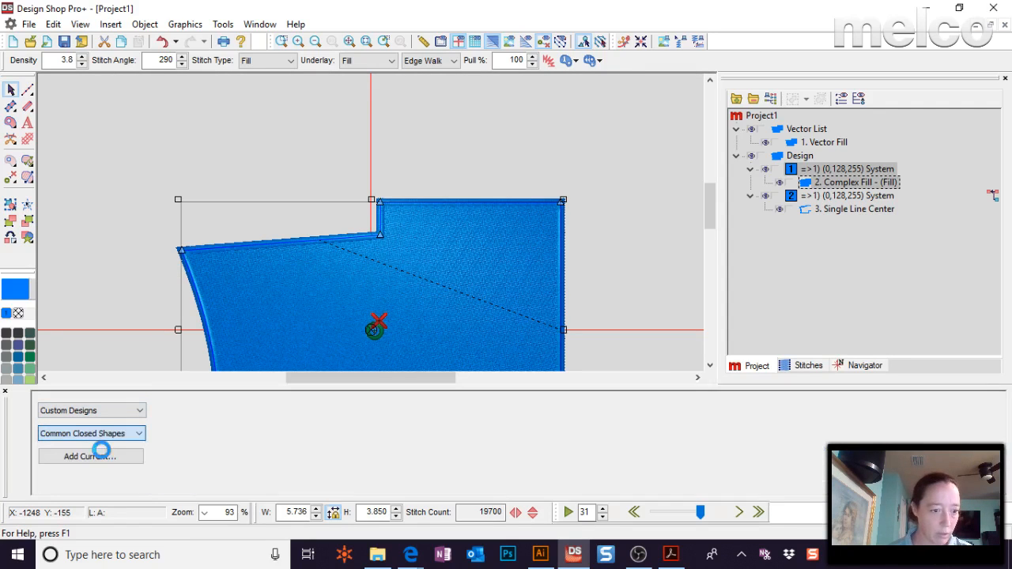
{"action": "left_click_drag", "start_coordinate": [286, 439], "coordinate": [157, 142]}
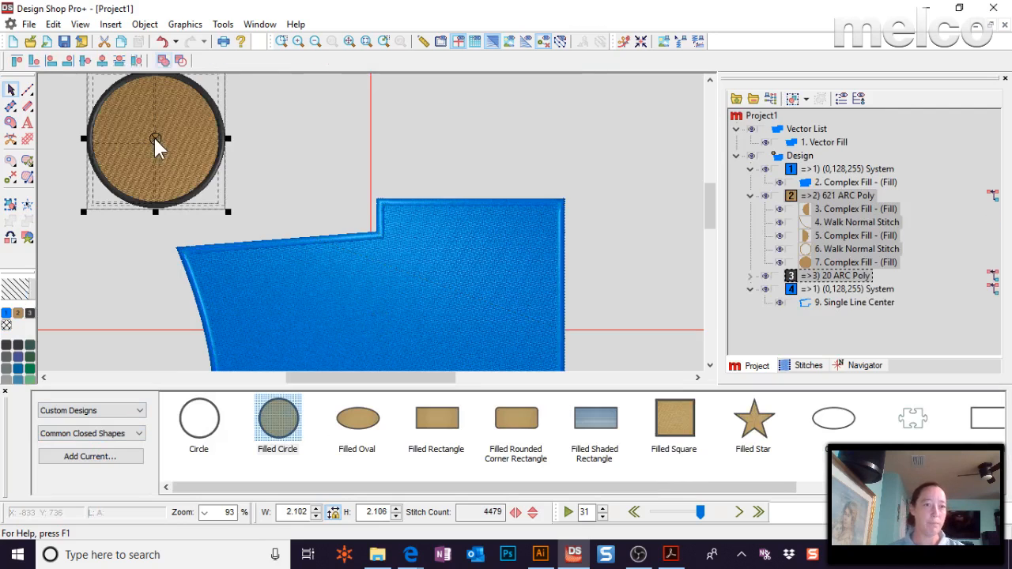
Examine the filled circle's brown component elements one by one, comparing its half-circle fills, walk stitches and full top fill
{"action": "left_click", "coordinate": [857, 210]}
{"action": "left_click", "coordinate": [860, 237]}
{"action": "left_click", "coordinate": [852, 223]}
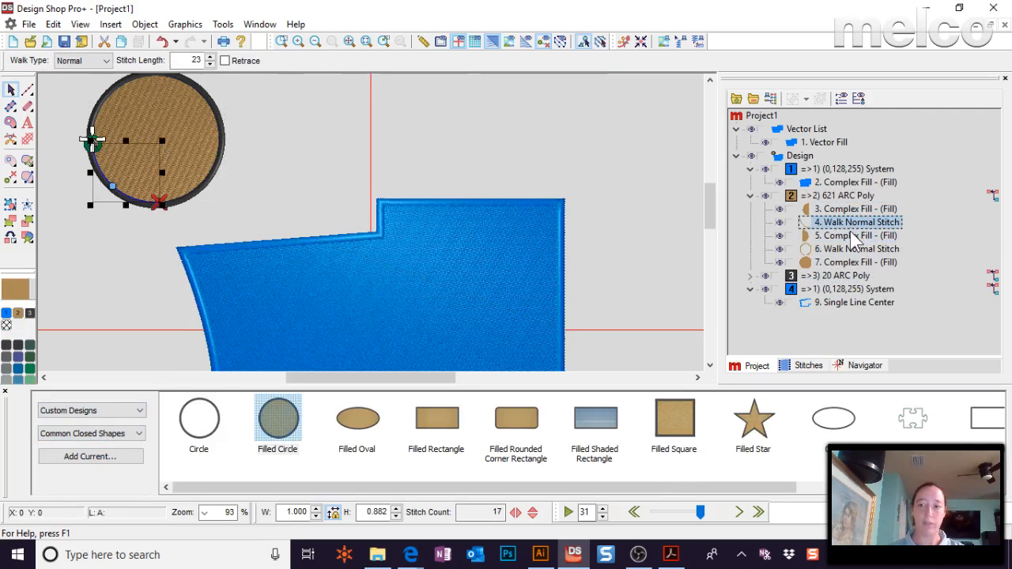
{"action": "left_click", "coordinate": [854, 236]}
{"action": "left_click", "coordinate": [851, 249]}
{"action": "left_click", "coordinate": [851, 209]}
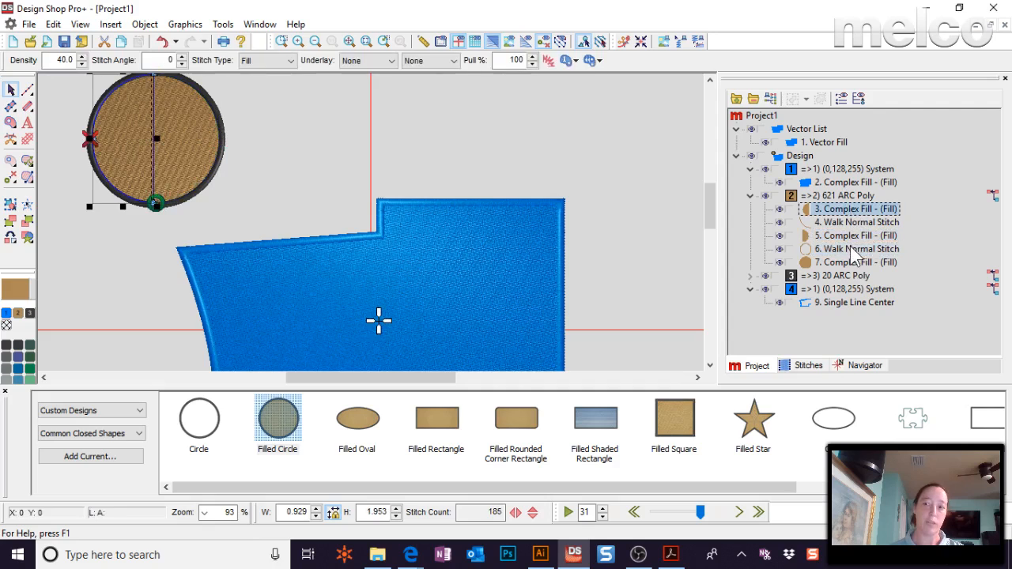
{"action": "left_click", "coordinate": [851, 249]}
{"action": "left_click", "coordinate": [850, 263]}
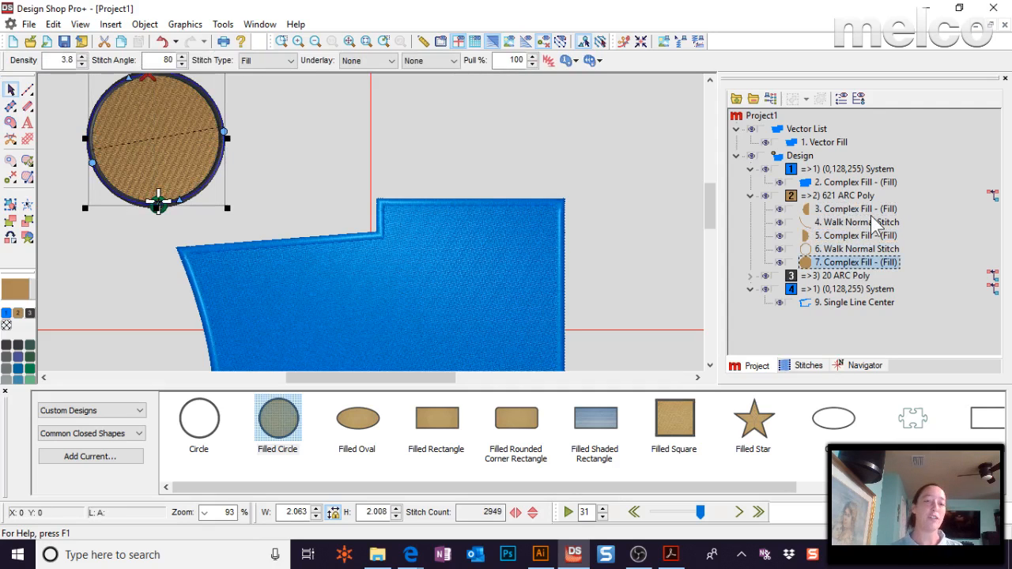
Deselect the circle's element and close the custom design library
{"action": "left_click", "coordinate": [524, 129]}
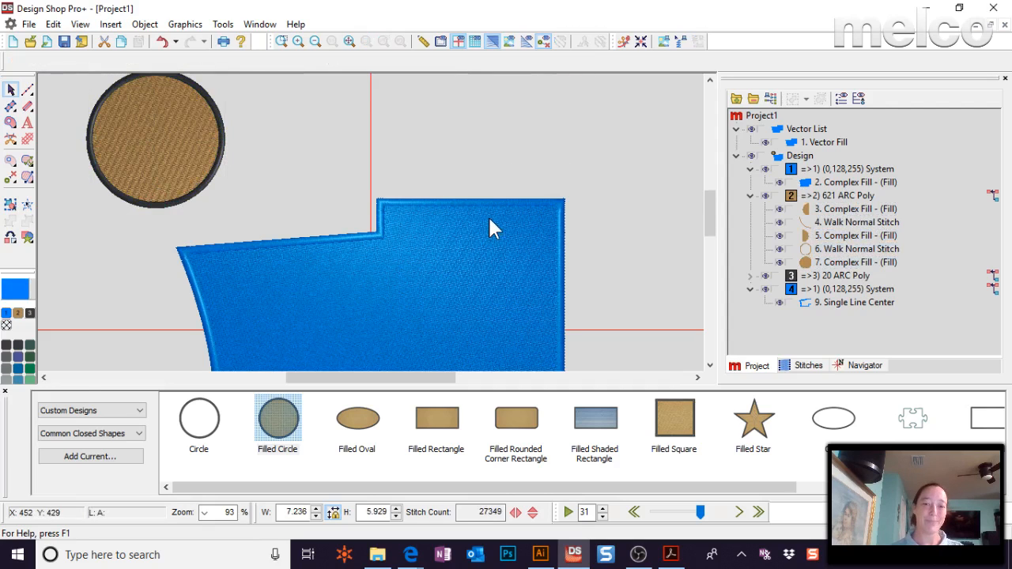
{"action": "scroll", "coordinate": [489, 222], "scroll_direction": "down", "scroll_amount": 1}
{"action": "left_click", "coordinate": [5, 393]}
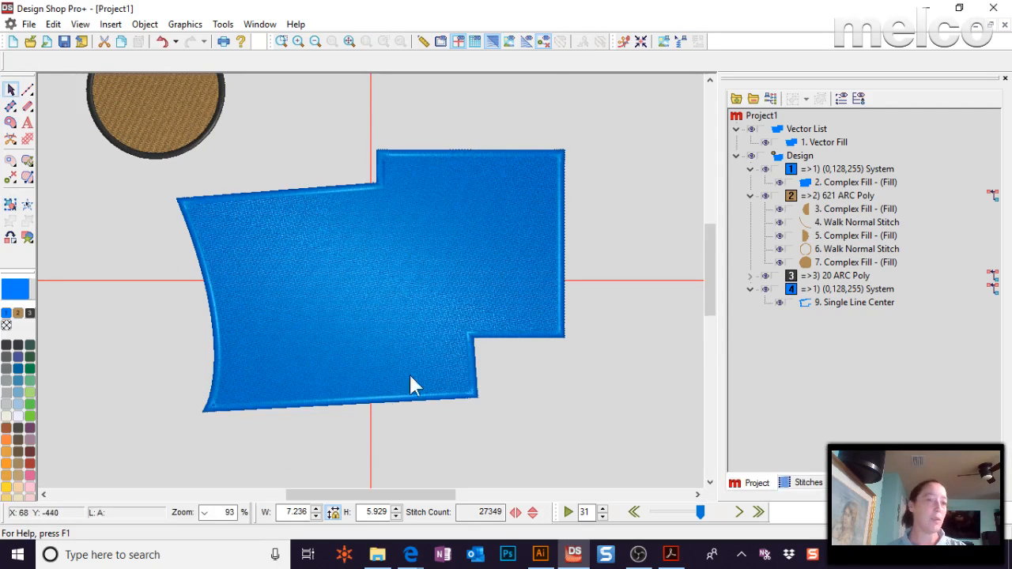
Switch to DS Talk 8-23-2019.pdf, read question 4 about cleaning up a purchased design, and return to Design Shop
{"action": "scroll", "coordinate": [408, 375], "scroll_direction": "up", "scroll_amount": 1}
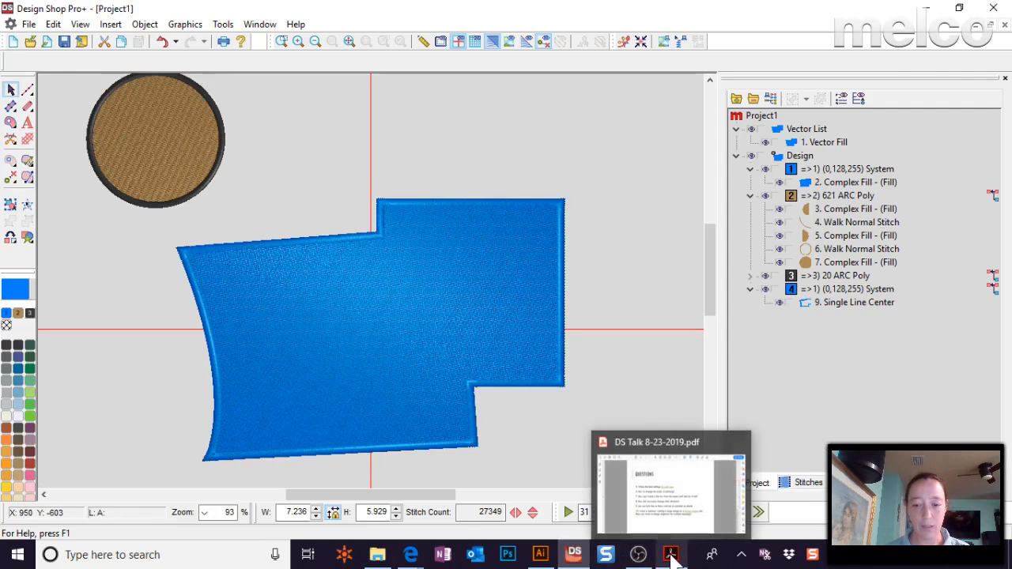
{"action": "left_click", "coordinate": [671, 557]}
{"action": "scroll", "coordinate": [437, 292], "scroll_direction": "up", "scroll_amount": 5}
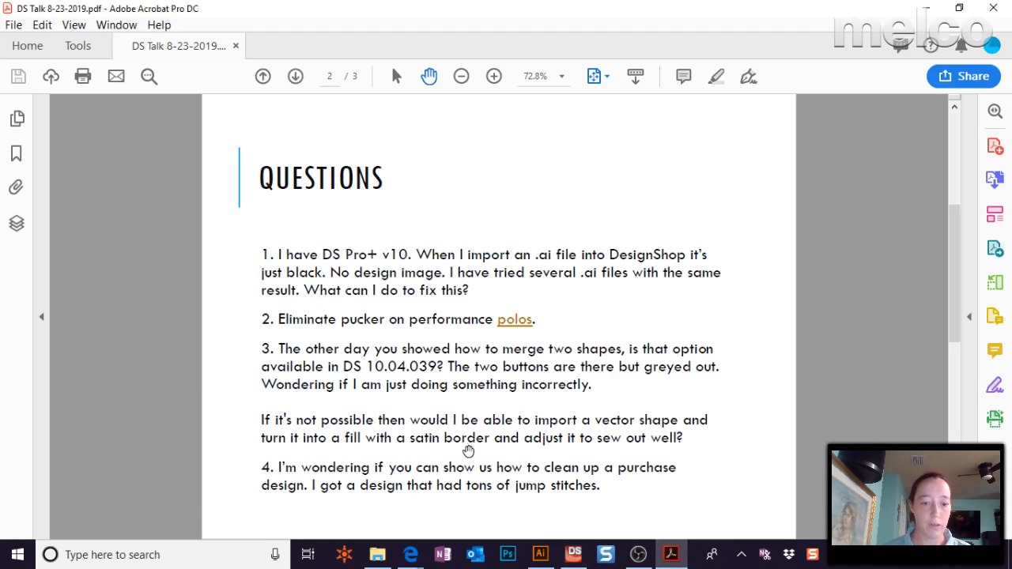
{"action": "left_click", "coordinate": [573, 554]}
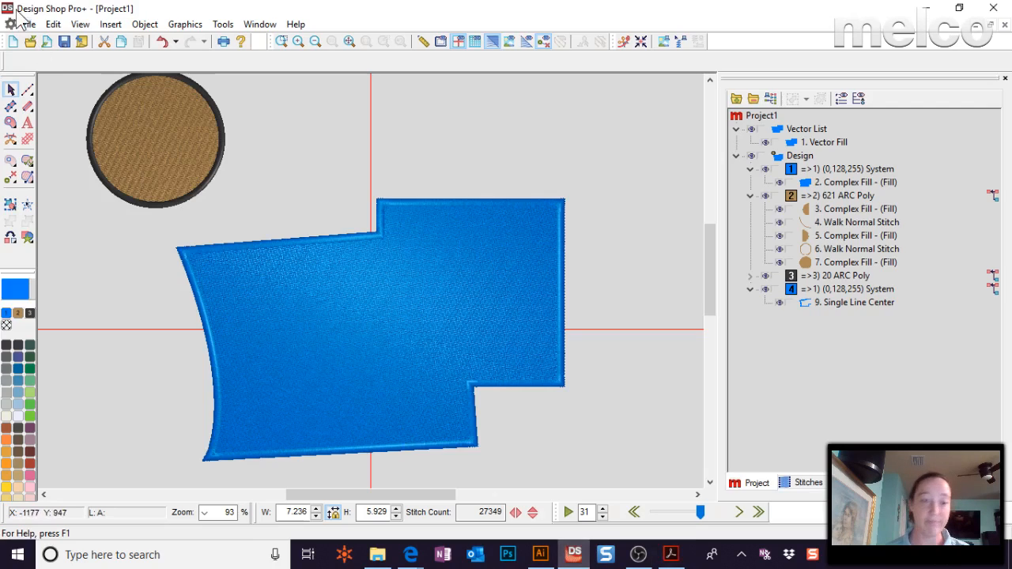
Close Project1 without saving its changes
{"action": "left_click", "coordinate": [993, 8]}
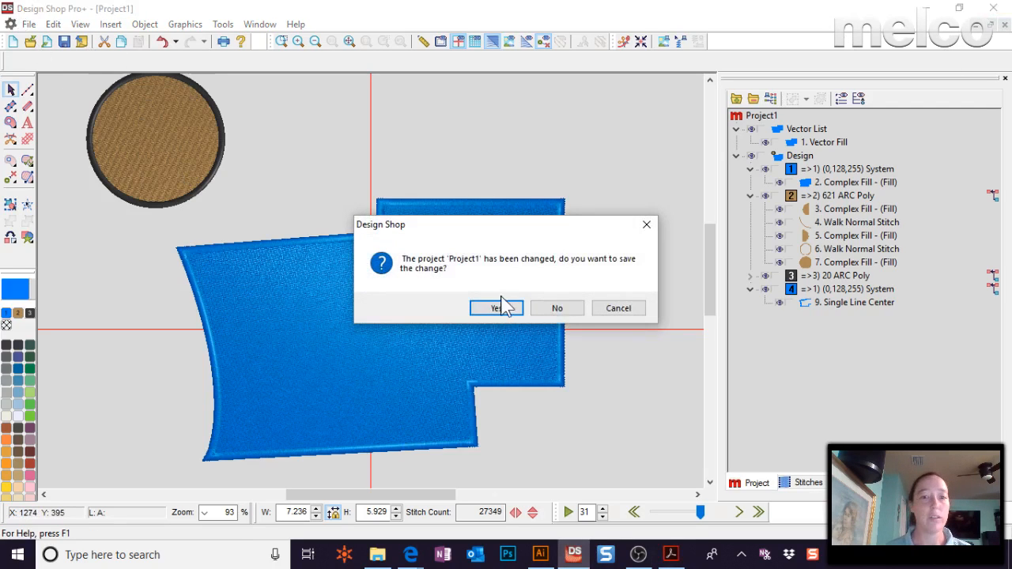
{"action": "left_click", "coordinate": [557, 308]}
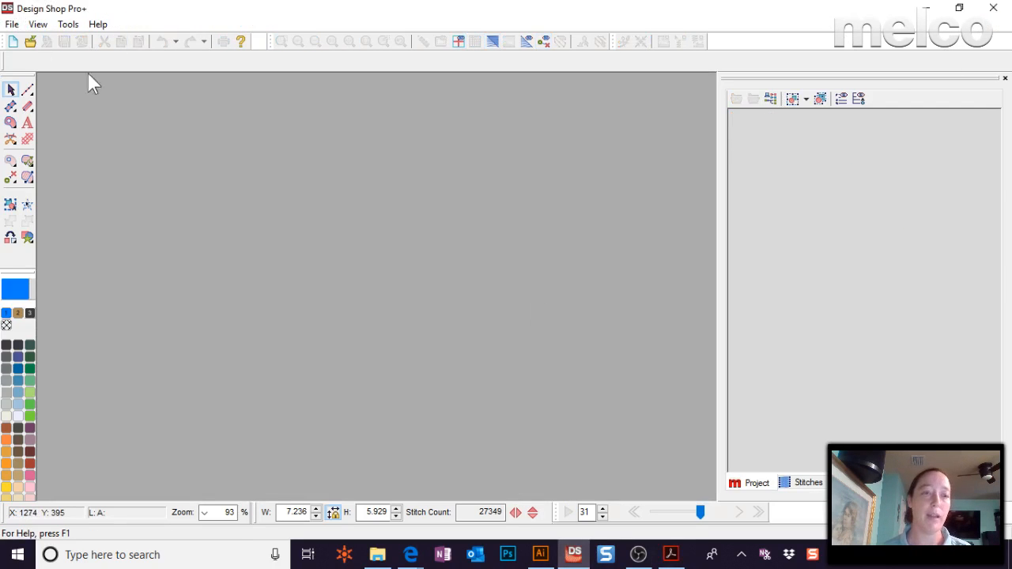
Start opening a design and browse to the 8-23-19 folder under Webinar Class Info and DesignShop Talk
{"action": "left_click", "coordinate": [27, 46]}
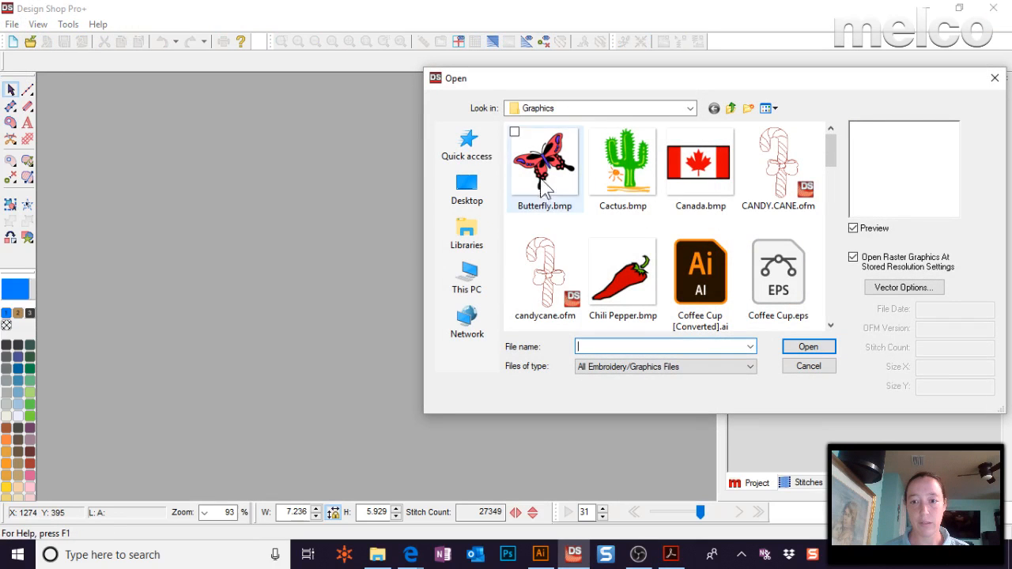
{"action": "left_click", "coordinate": [575, 110]}
{"action": "left_click", "coordinate": [466, 149]}
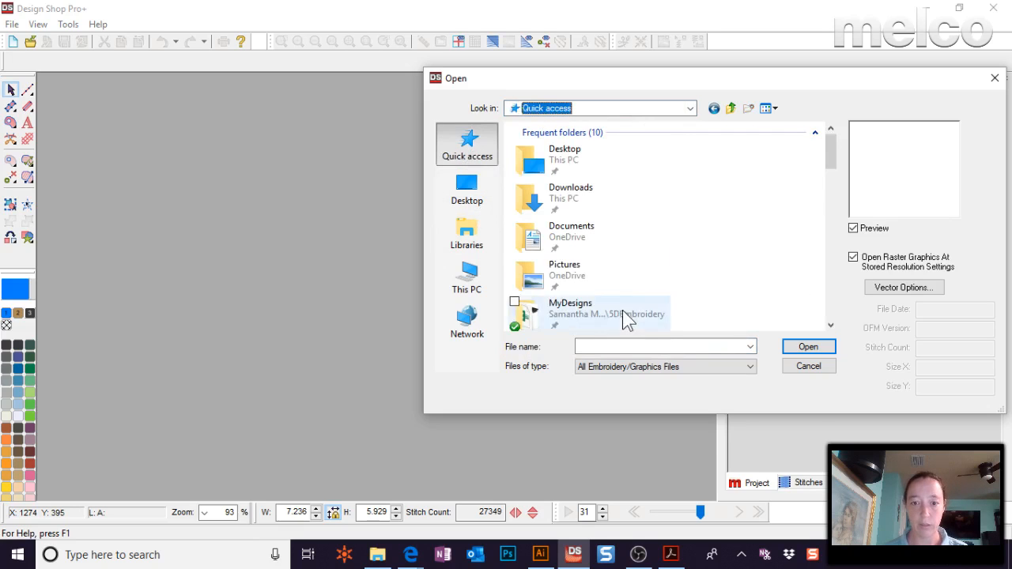
{"action": "scroll", "coordinate": [619, 293], "scroll_direction": "down", "scroll_amount": 3}
{"action": "double_click", "coordinate": [587, 253]}
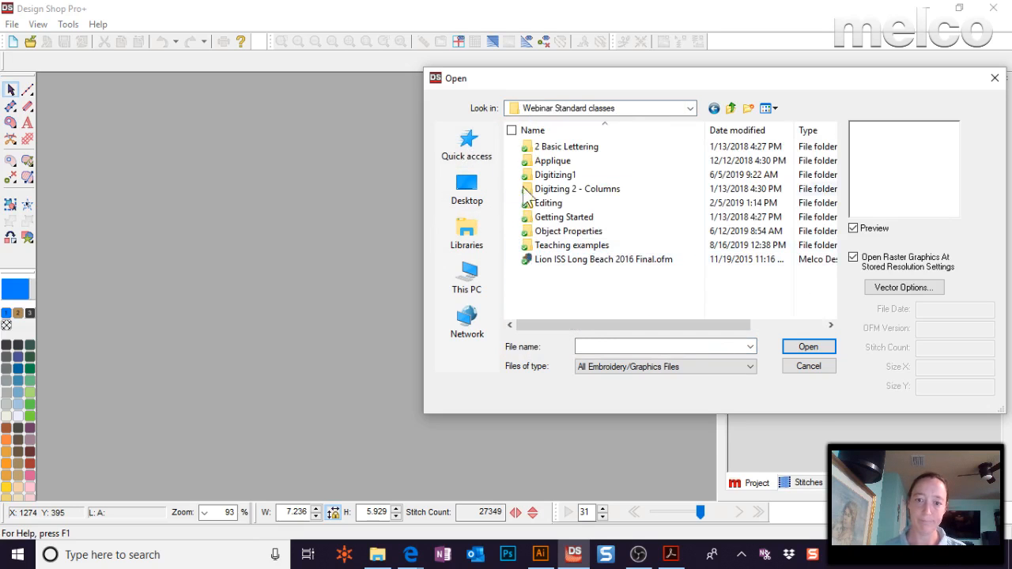
{"action": "left_click", "coordinate": [730, 108]}
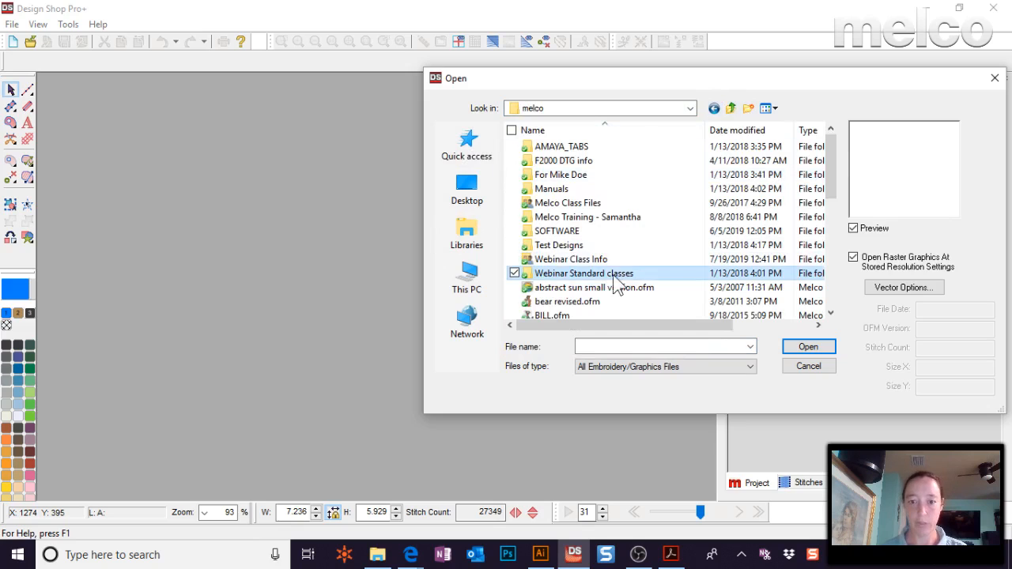
{"action": "left_click", "coordinate": [600, 260]}
{"action": "double_click", "coordinate": [601, 261]}
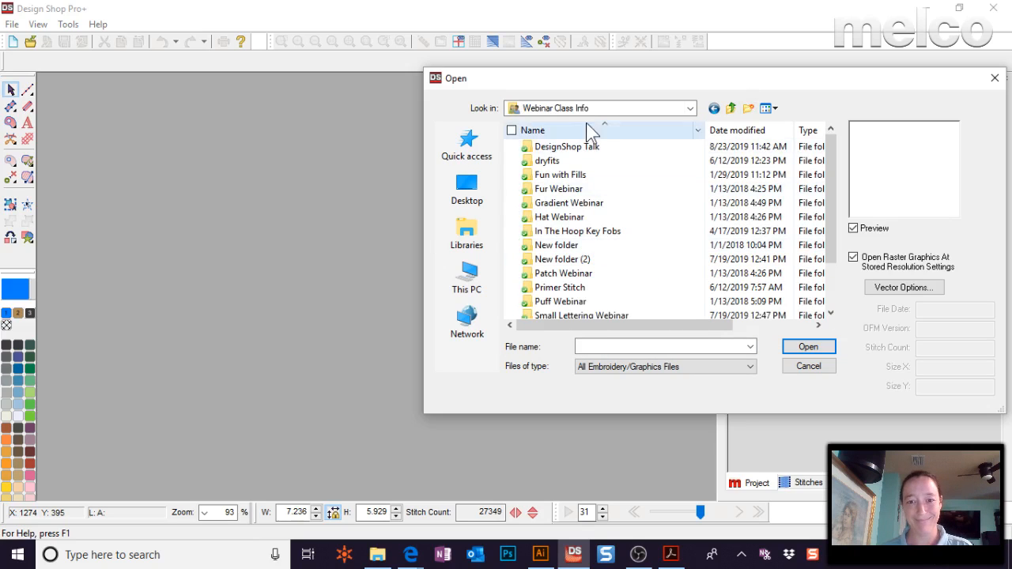
{"action": "left_click", "coordinate": [592, 148]}
{"action": "double_click", "coordinate": [593, 148]}
{"action": "double_click", "coordinate": [570, 176]}
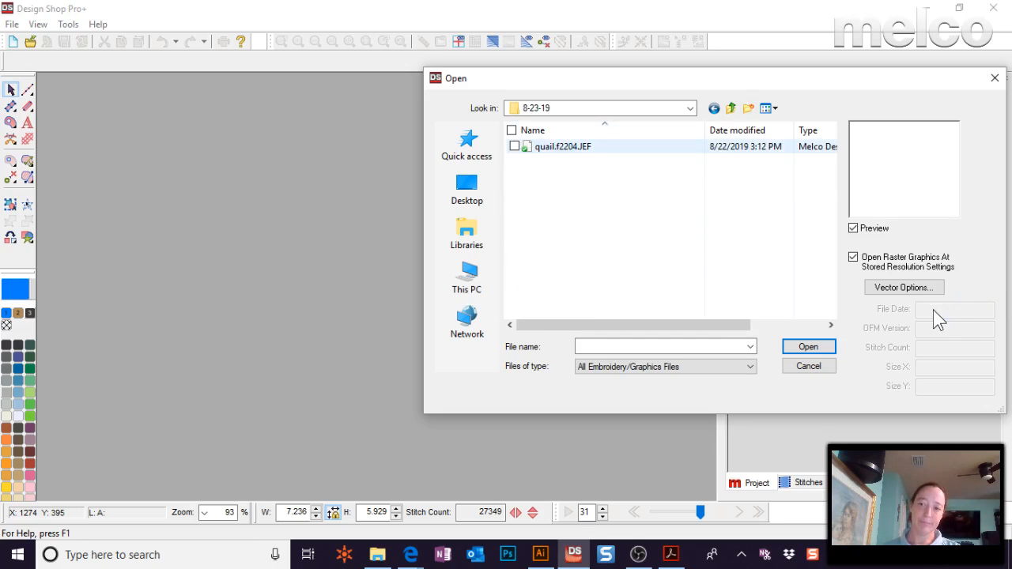
Switch to File Explorer and open quail.f2204.JEF from the 8-23-19 folder in Design Shop
{"action": "key", "text": "alt+Tab"}
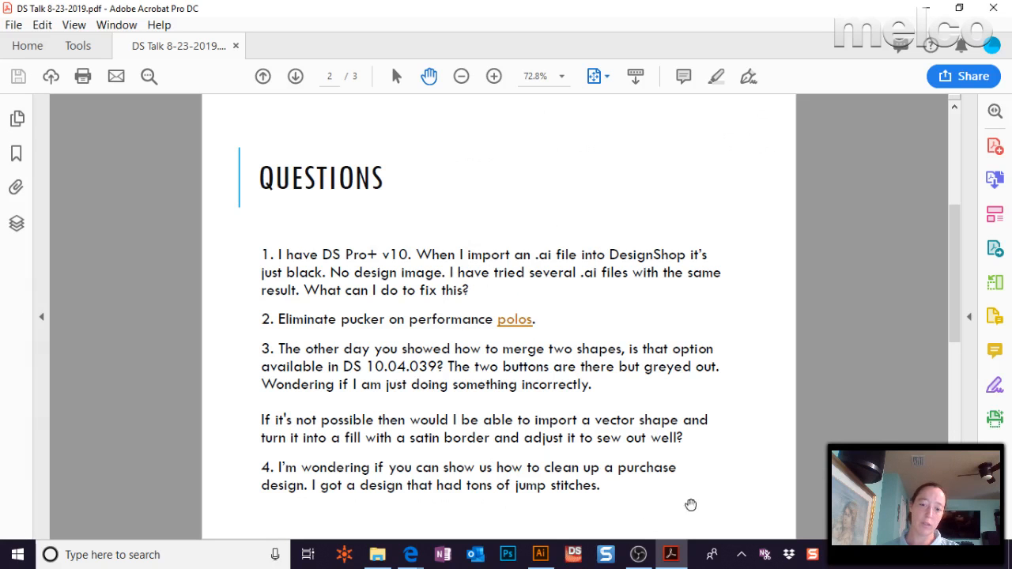
{"action": "left_click", "coordinate": [377, 554]}
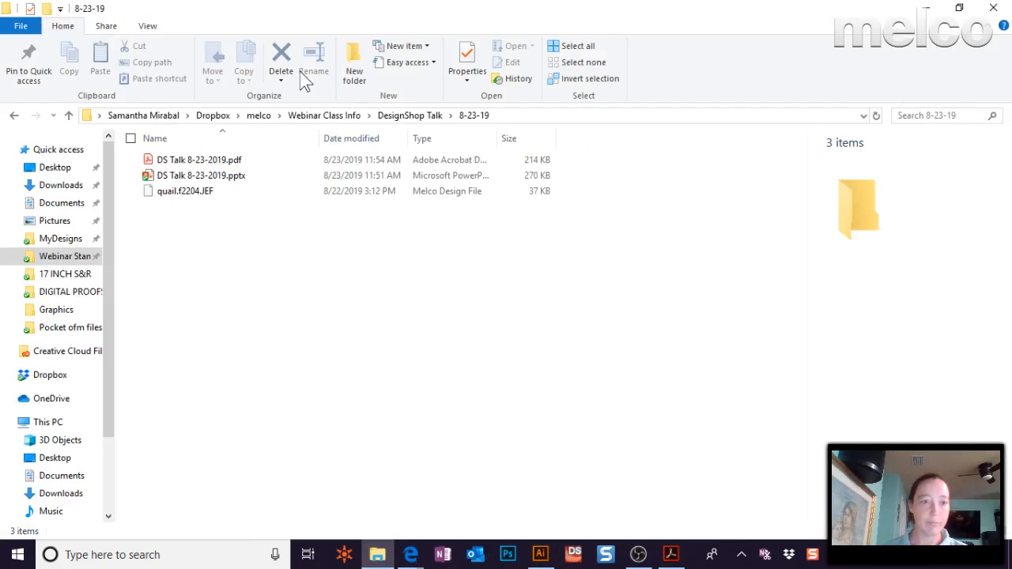
{"action": "left_click", "coordinate": [209, 195]}
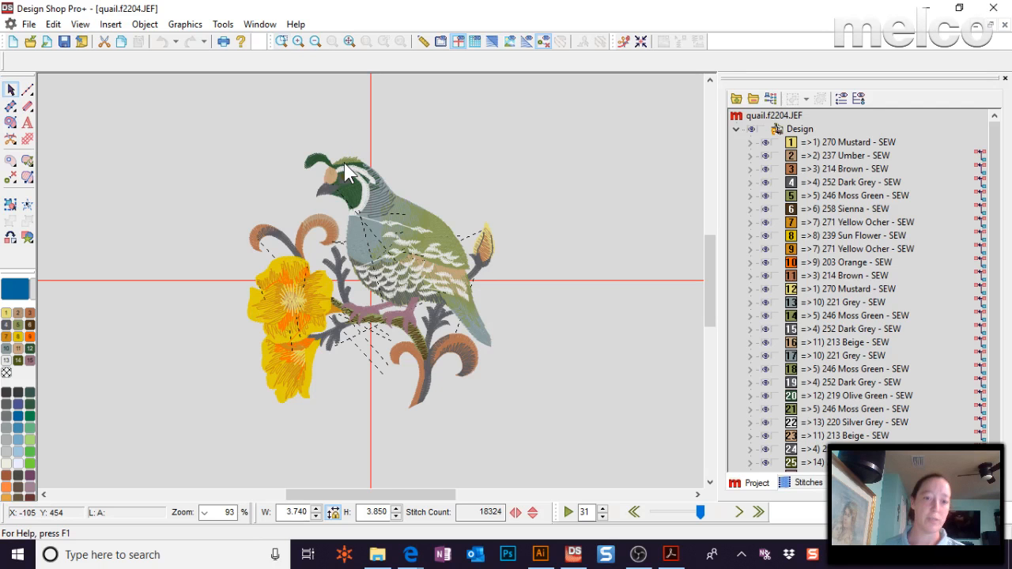
Run the Design Filter on the quail design with Accumulate Jump Stitches enabled
{"action": "left_click", "coordinate": [260, 24]}
{"action": "mouse_move", "coordinate": [228, 28]}
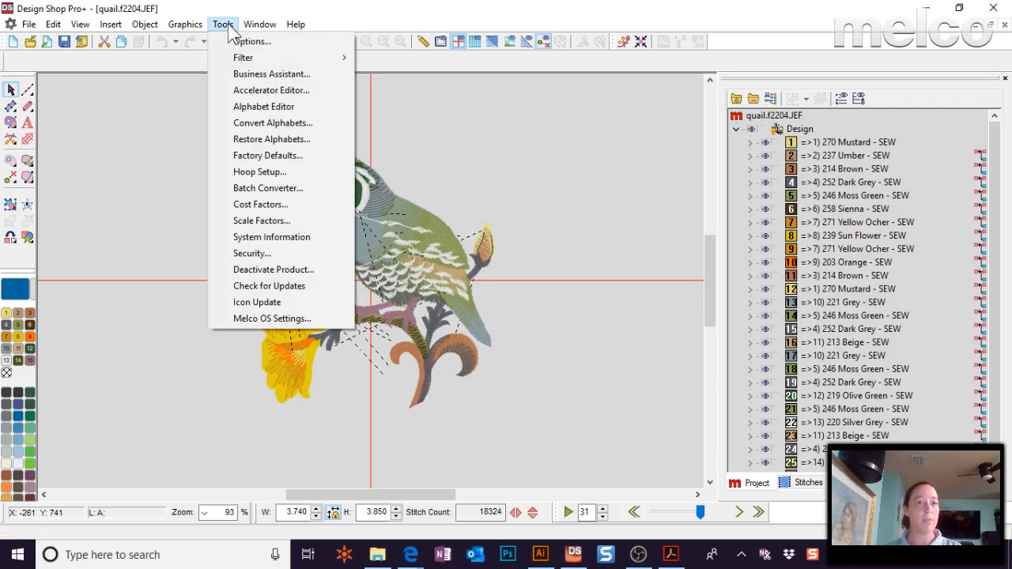
{"action": "mouse_move", "coordinate": [242, 57]}
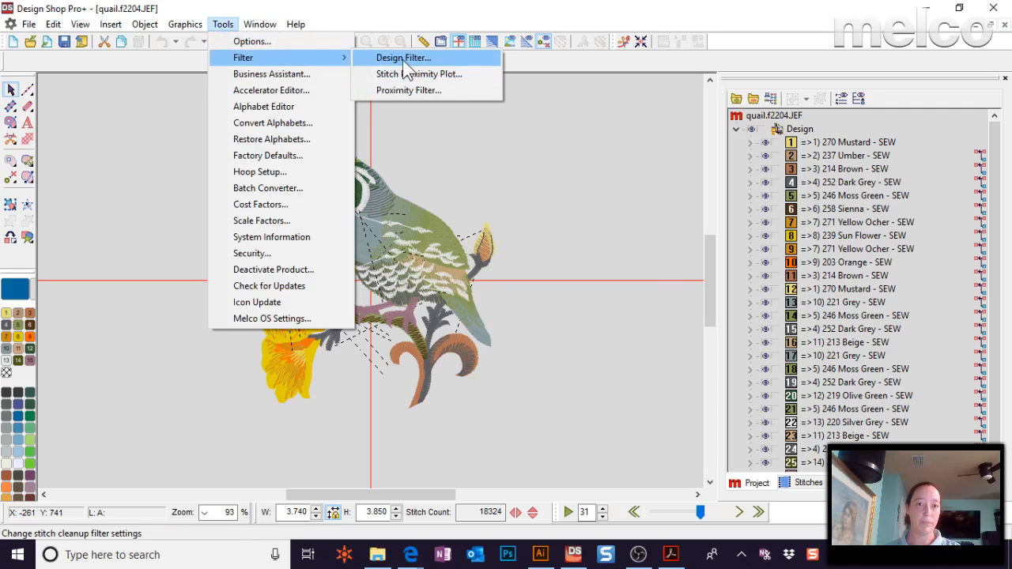
{"action": "left_click", "coordinate": [404, 60]}
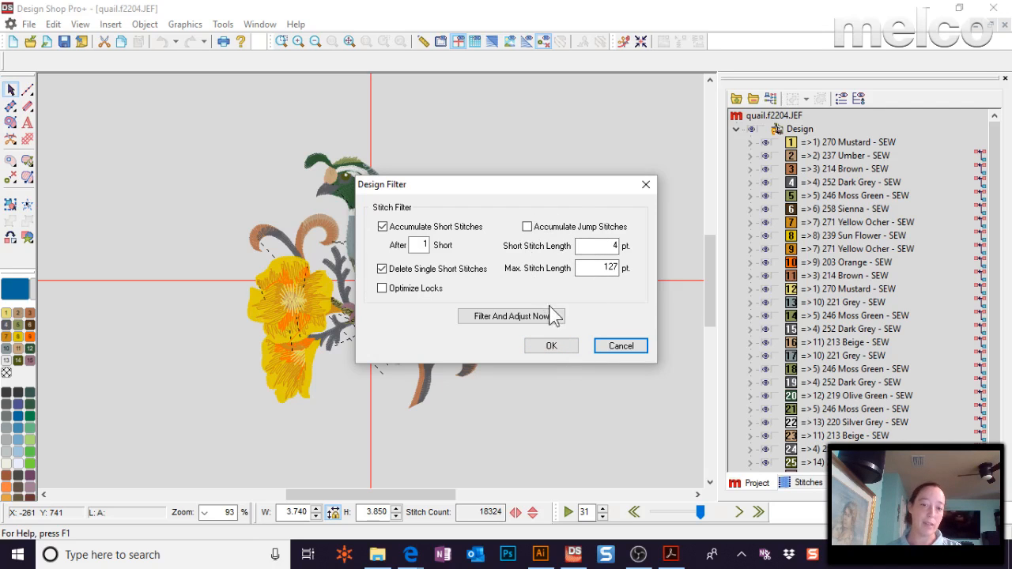
{"action": "left_click", "coordinate": [528, 228]}
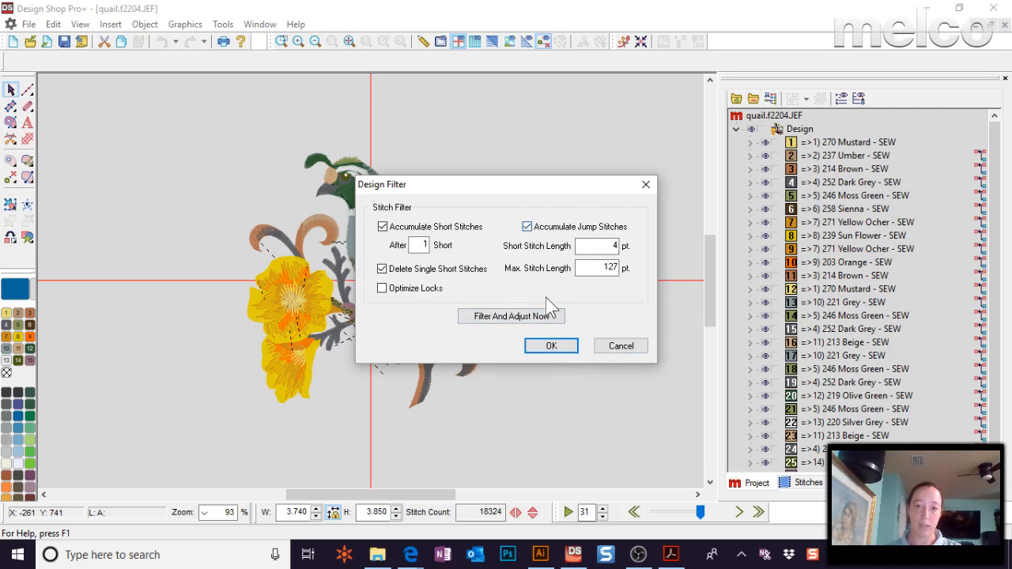
{"action": "left_click", "coordinate": [533, 324]}
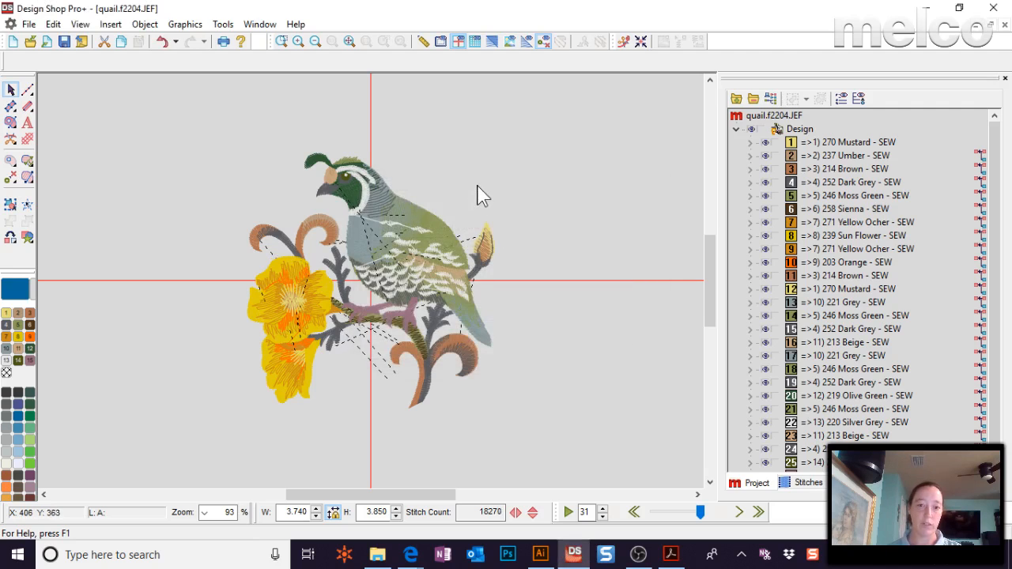
Show the quail's upper breast close up in 3D stitch rendering to examine its long white connecting stitch
{"action": "left_click", "coordinate": [281, 42]}
{"action": "left_click_drag", "start_coordinate": [378, 238], "coordinate": [403, 256]}
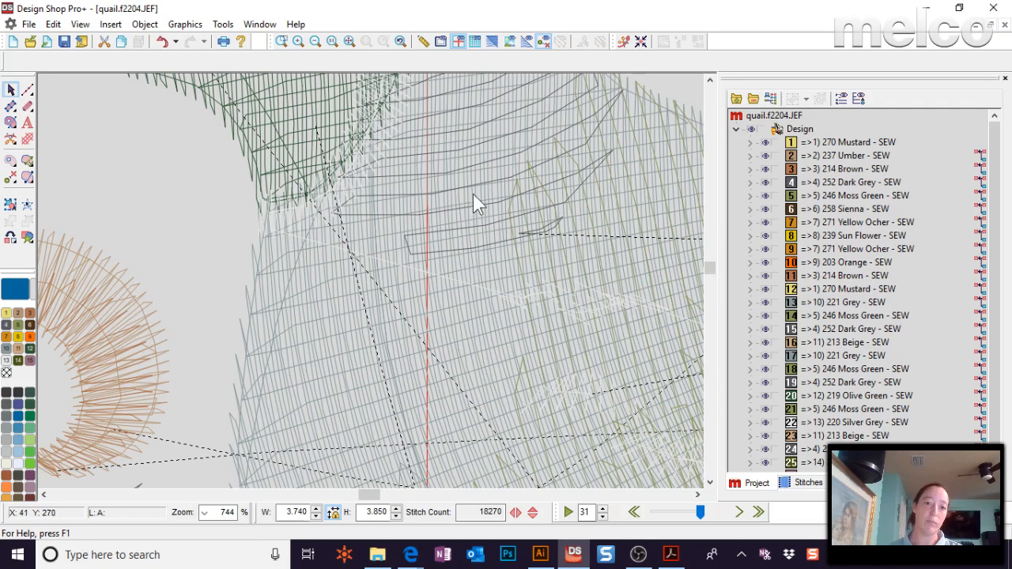
{"action": "left_click", "coordinate": [493, 42]}
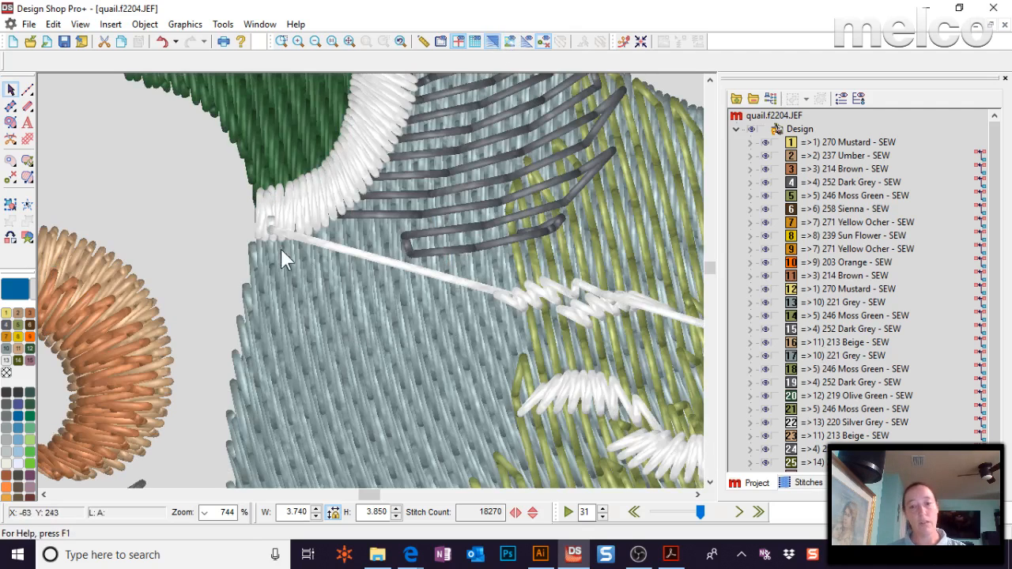
Locate the 220 Silver Grey colour block of the white stitches and isolate it by hiding the rest of the design
{"action": "left_click", "coordinate": [559, 297]}
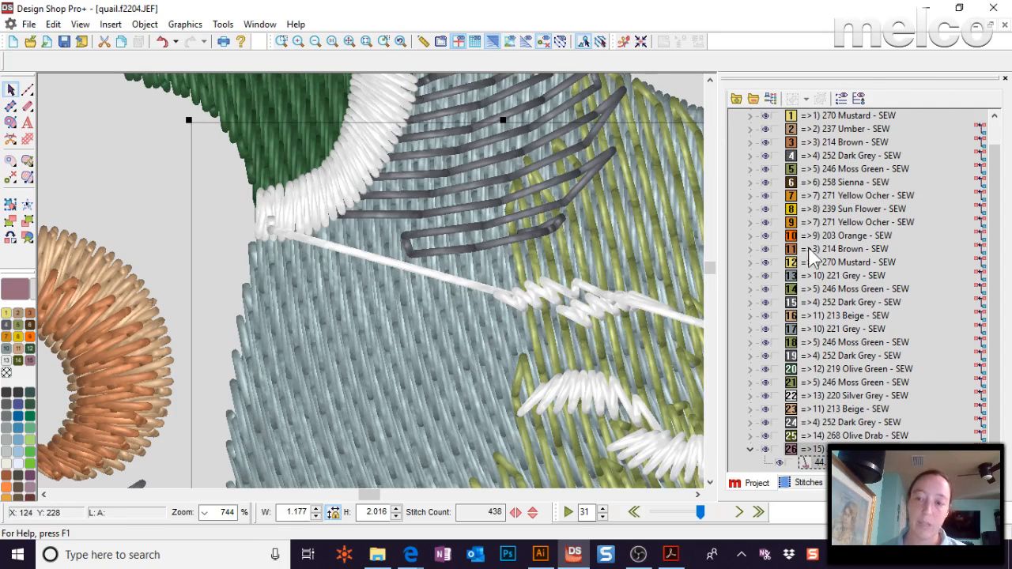
{"action": "scroll", "coordinate": [862, 412], "scroll_direction": "up", "scroll_amount": 1}
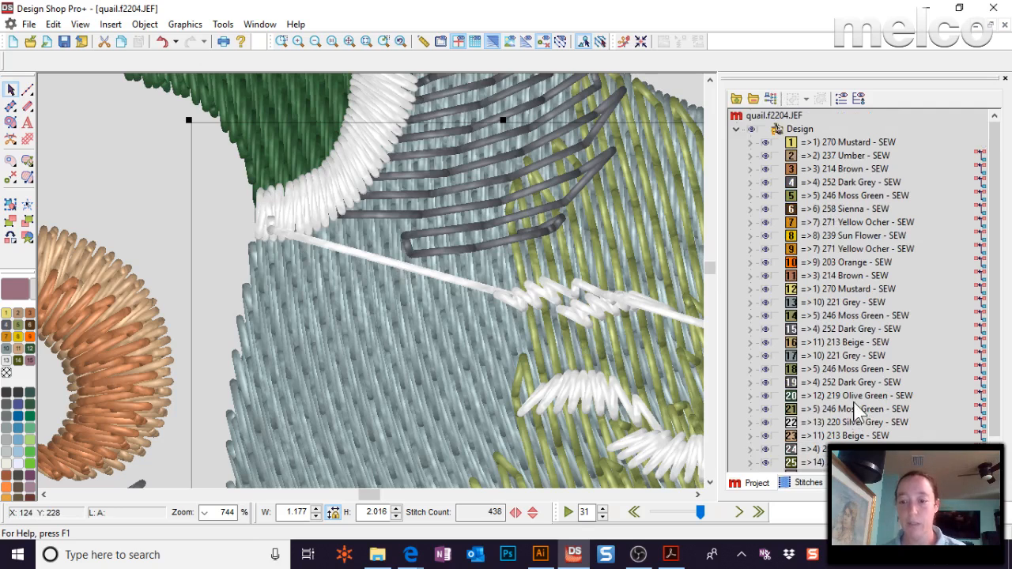
{"action": "scroll", "coordinate": [857, 411], "scroll_direction": "down", "scroll_amount": 1}
{"action": "left_click", "coordinate": [822, 397]}
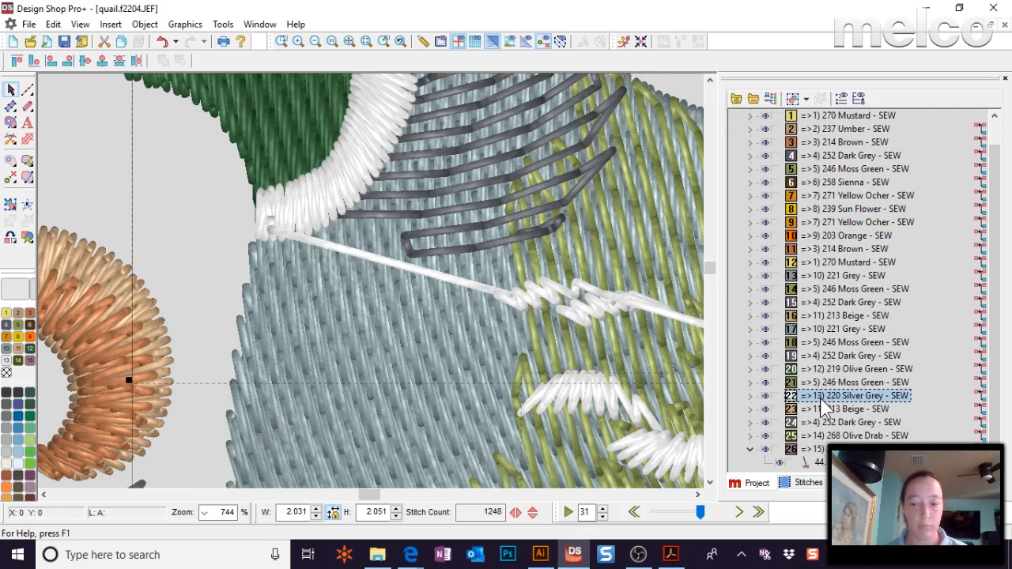
{"action": "left_click", "coordinate": [765, 395]}
{"action": "left_click", "coordinate": [765, 397]}
{"action": "scroll", "coordinate": [773, 407], "scroll_direction": "up", "scroll_amount": 1}
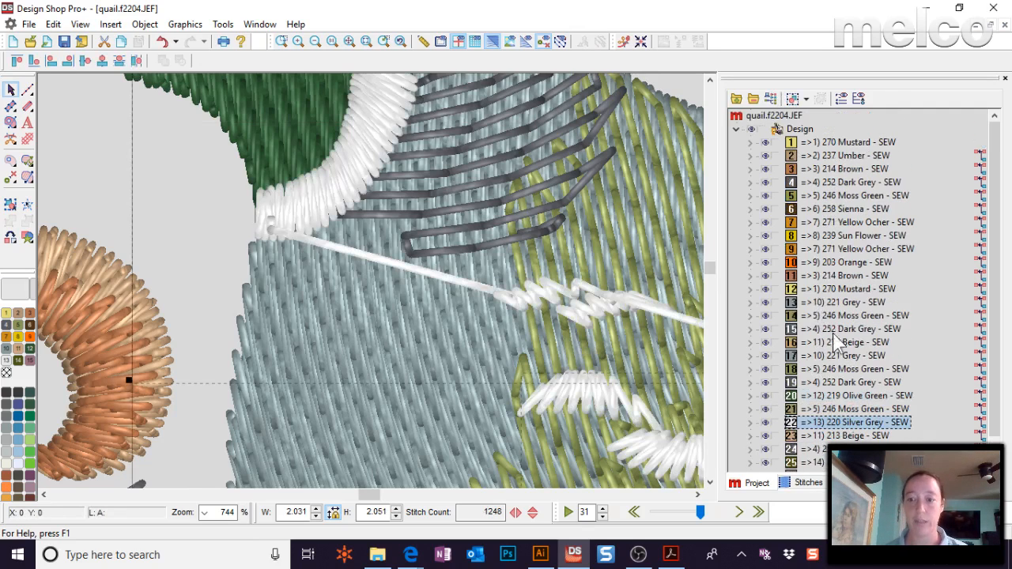
{"action": "left_click", "coordinate": [751, 129]}
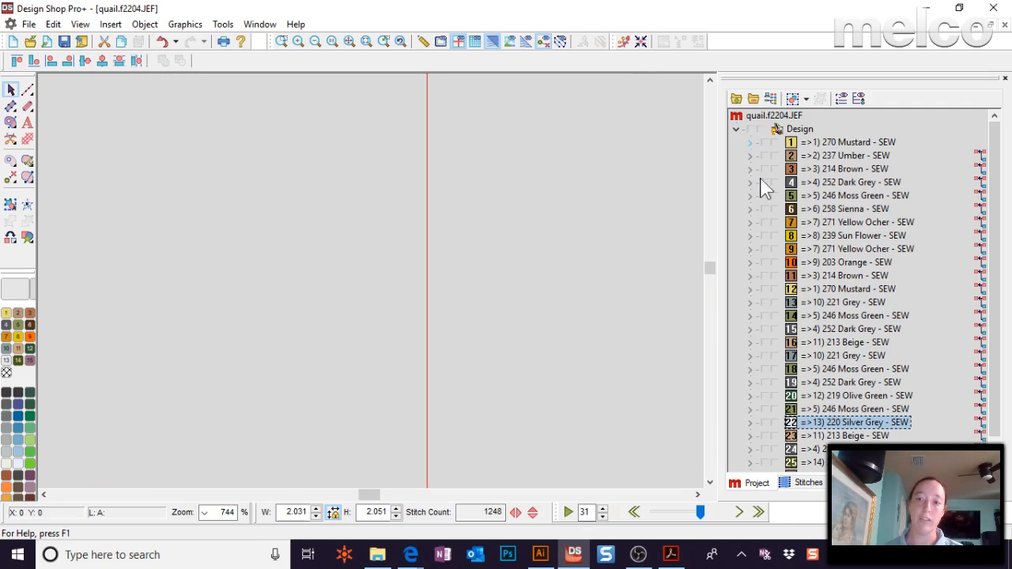
{"action": "left_click", "coordinate": [765, 422]}
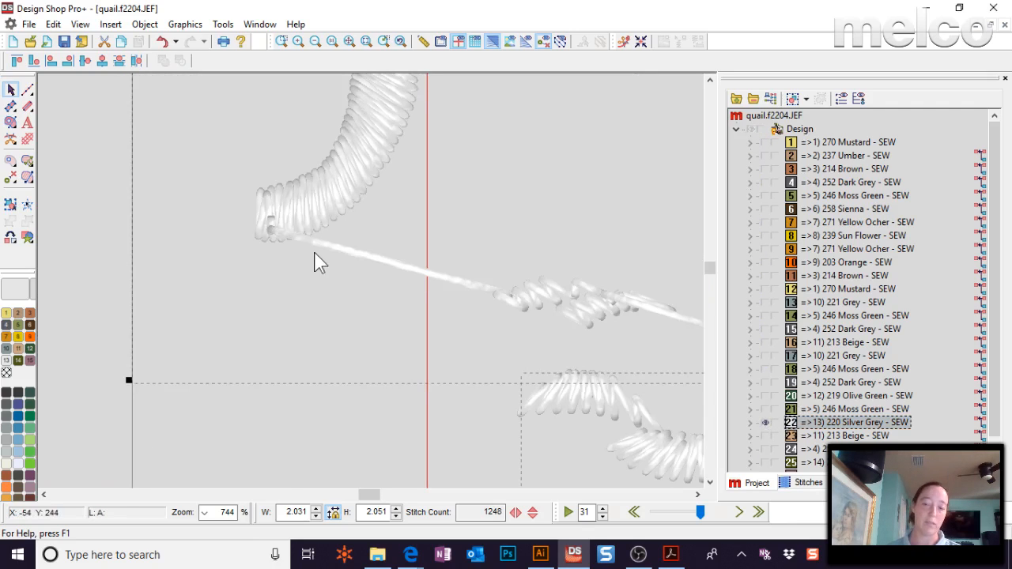
Display the stitch points of the block's first Expanded element and insert a stitch near the end of the long white connecting stitch
{"action": "left_click", "coordinate": [749, 422]}
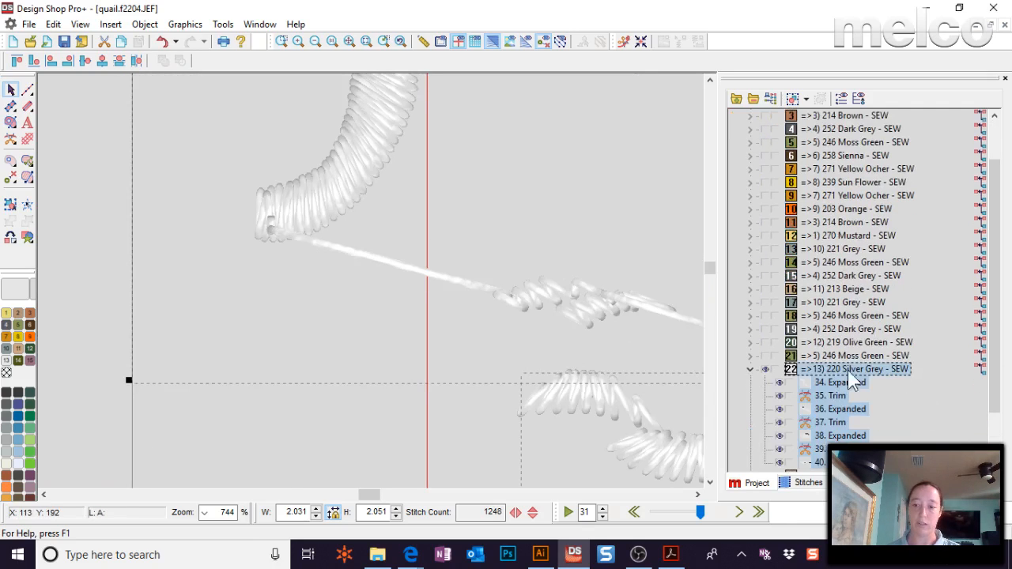
{"action": "left_click", "coordinate": [834, 344]}
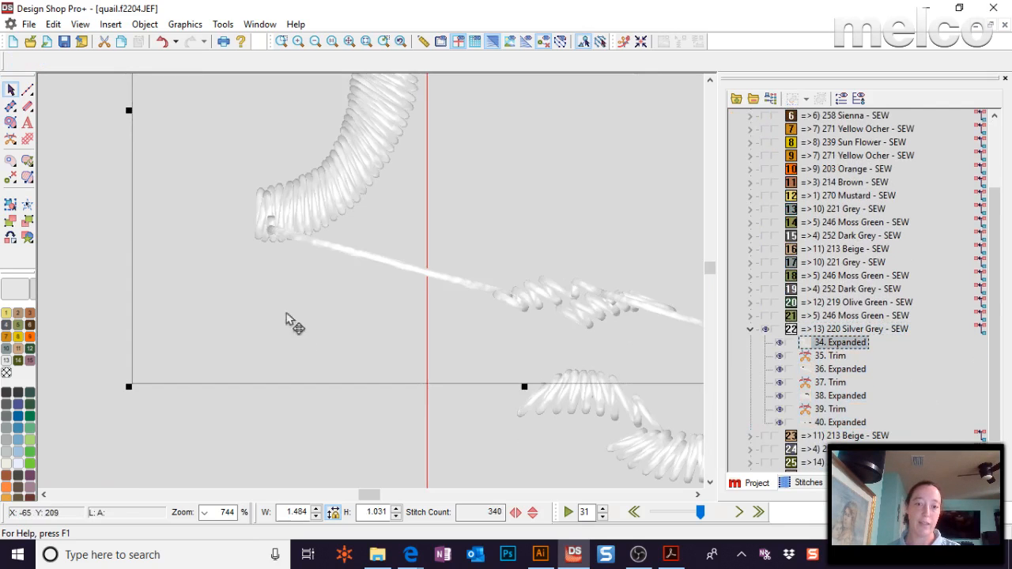
{"action": "left_click", "coordinate": [602, 42]}
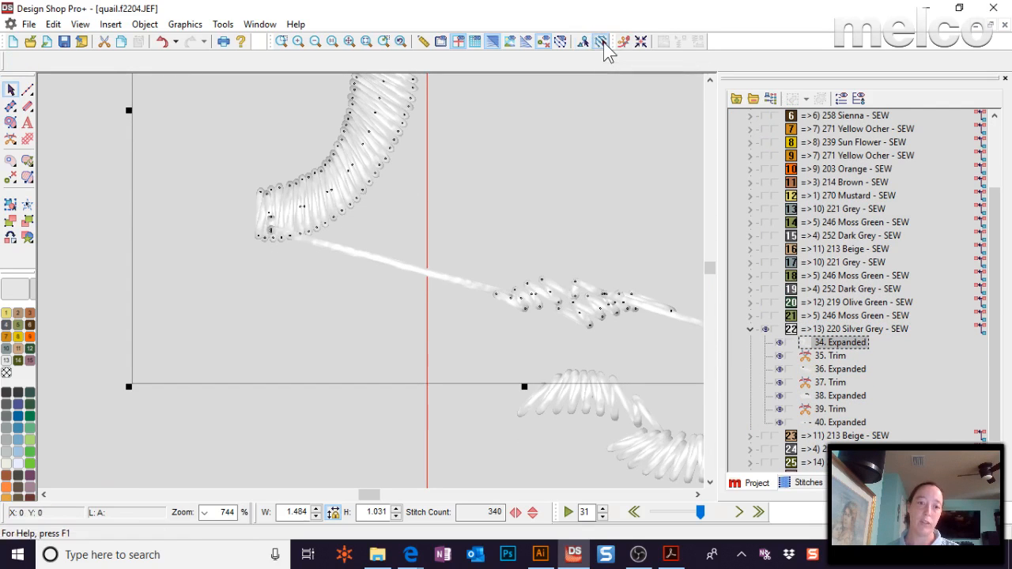
{"action": "left_click", "coordinate": [476, 286]}
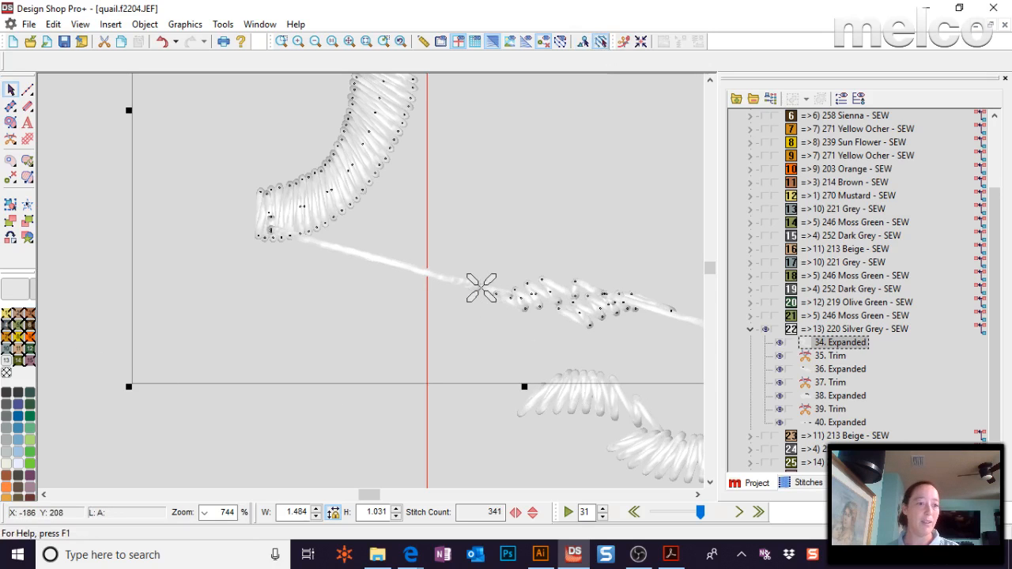
Split the first Silver Grey element at the inserted stitch, with a trim between the two parts
{"action": "left_click", "coordinate": [28, 237]}
{"action": "left_click", "coordinate": [48, 239]}
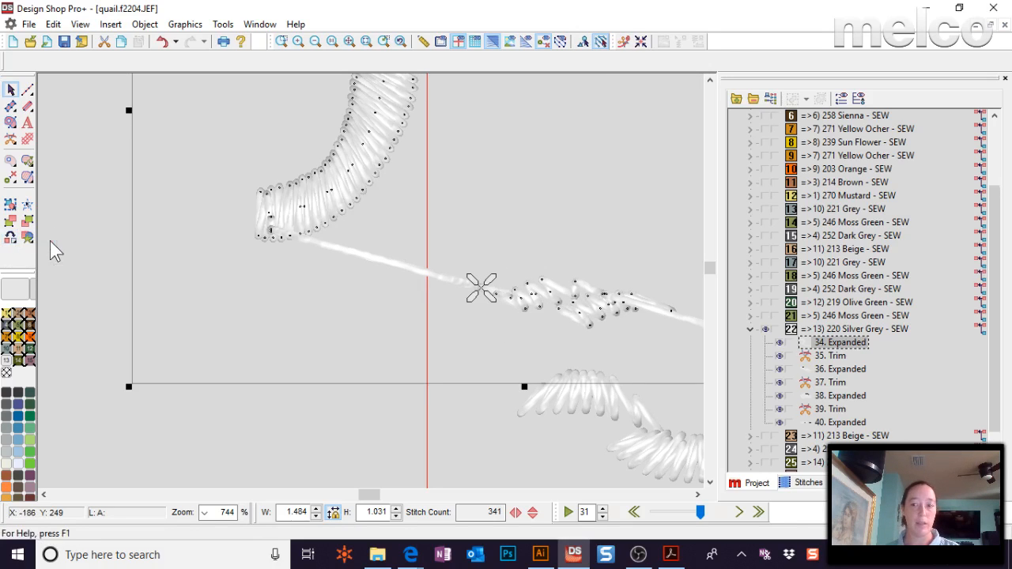
{"action": "left_click", "coordinate": [6, 140]}
Delete the leftover connecting stitch from the end of the first Silver Grey element
{"action": "left_click", "coordinate": [856, 344]}
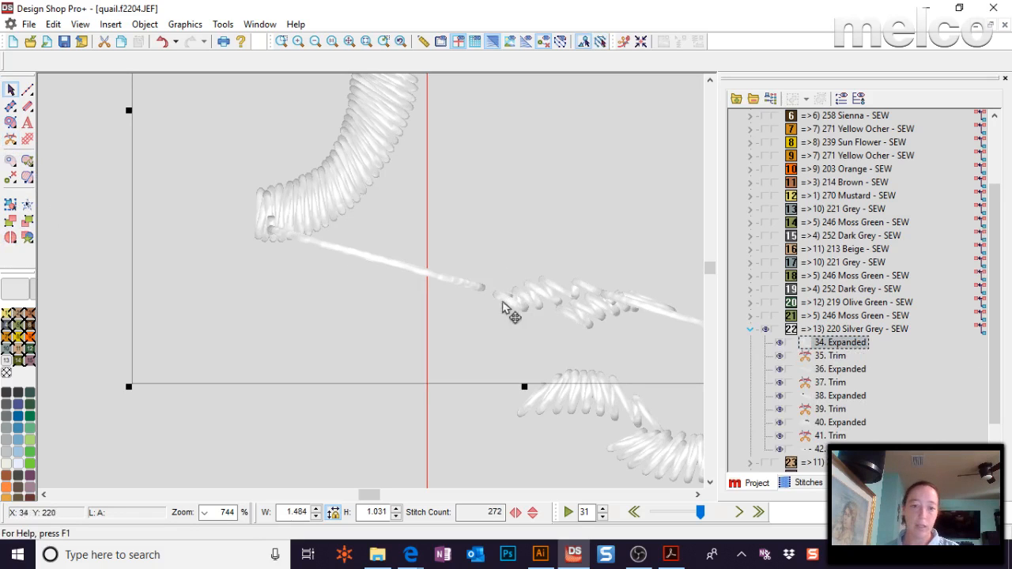
{"action": "left_click", "coordinate": [600, 43]}
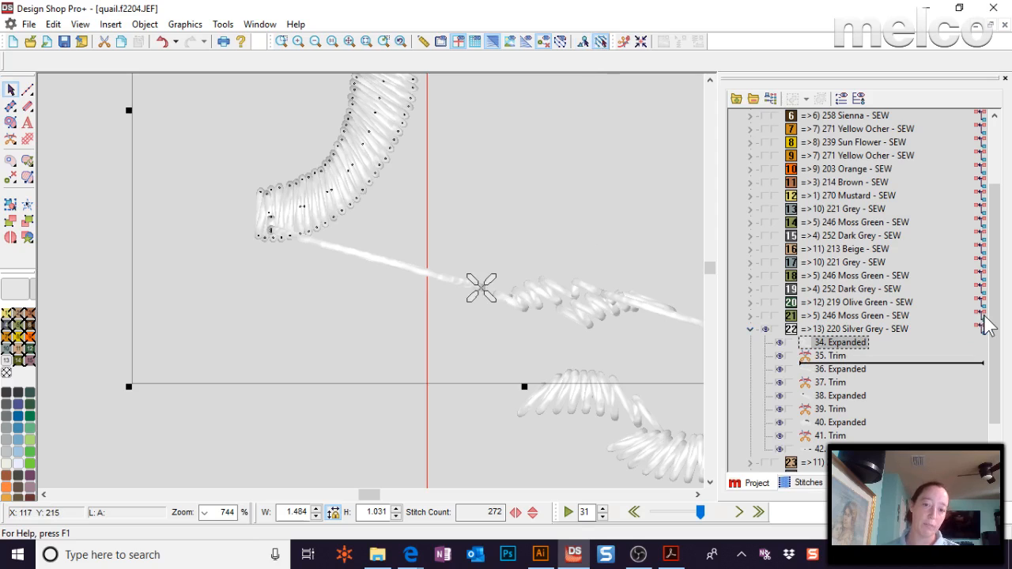
{"action": "key", "text": "Delete"}
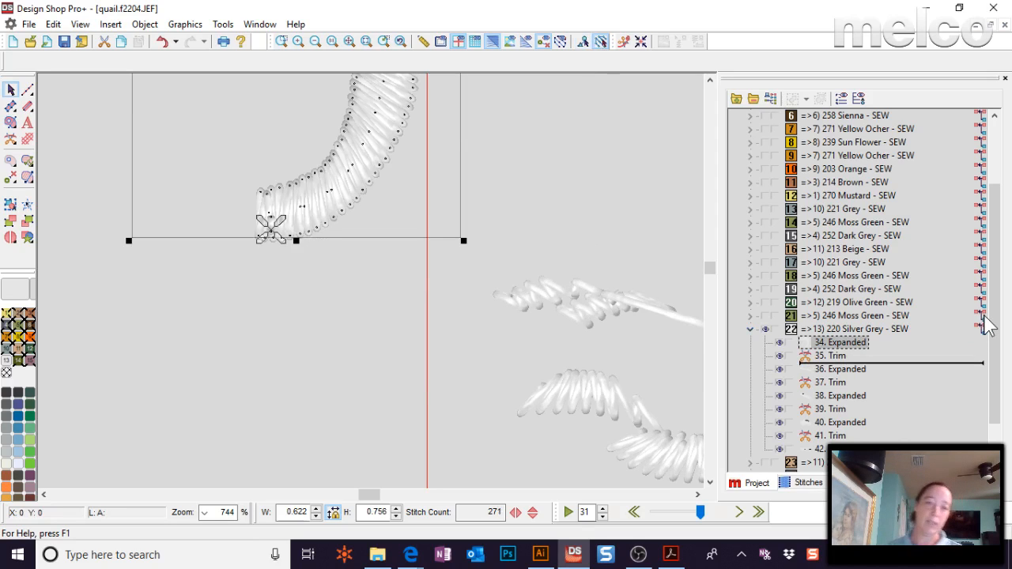
Insert a stitch midway along the long connecting stitch of the second Silver Grey Expanded element and split the element there with a trim
{"action": "left_click", "coordinate": [822, 357]}
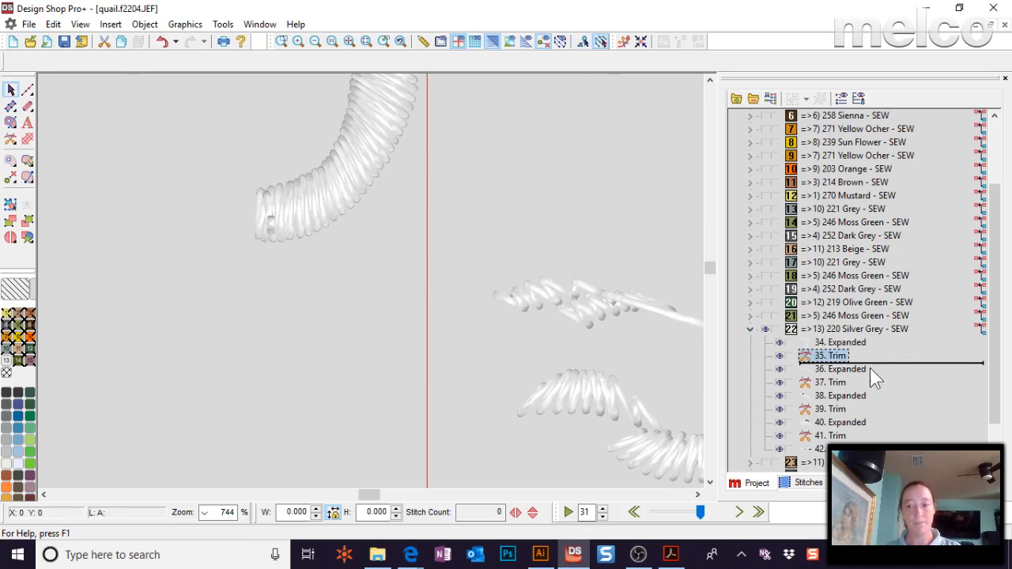
{"action": "left_click", "coordinate": [862, 343]}
{"action": "left_click", "coordinate": [856, 369]}
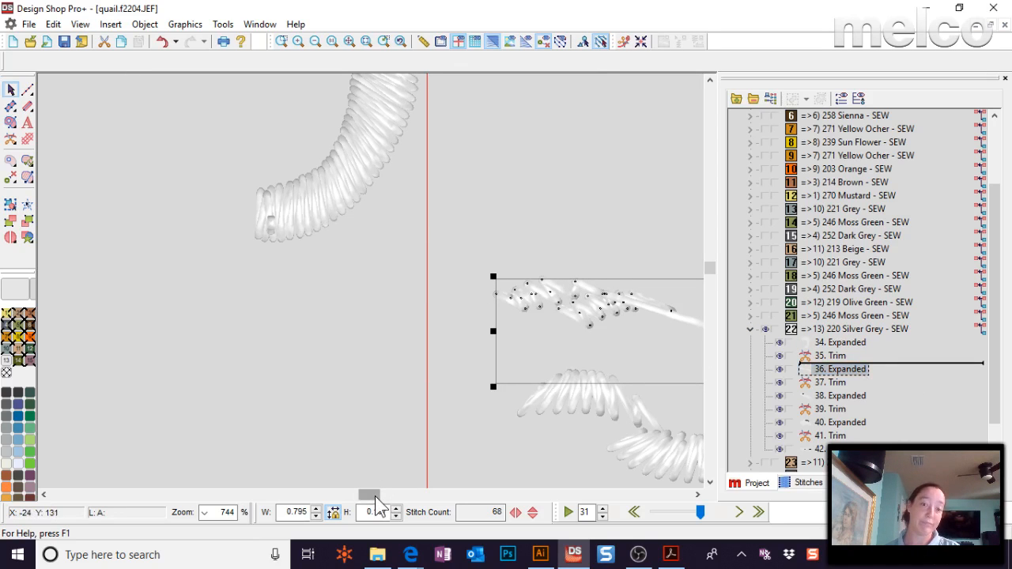
{"action": "left_click_drag", "start_coordinate": [377, 497], "coordinate": [384, 496]}
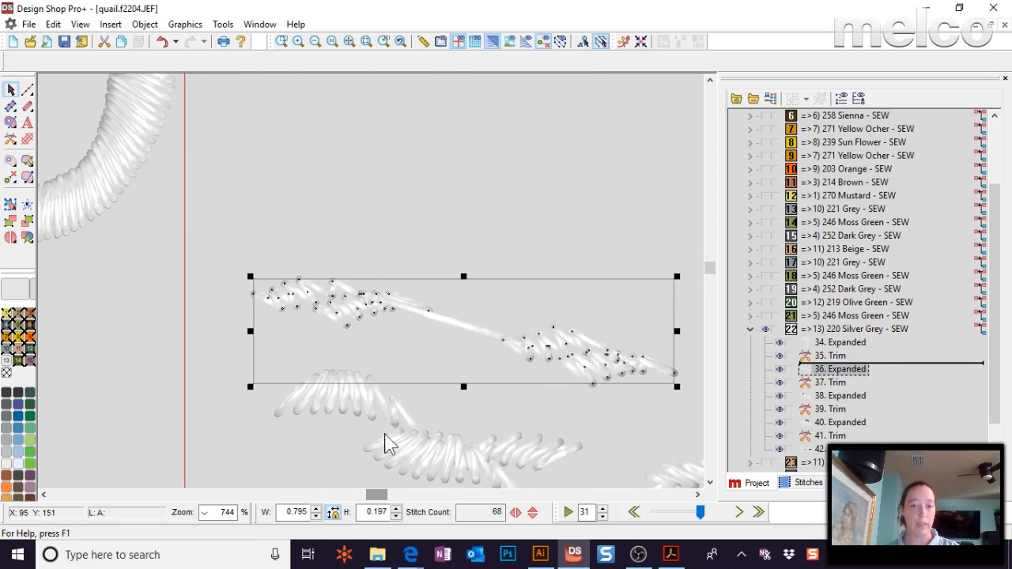
{"action": "left_click", "coordinate": [460, 330]}
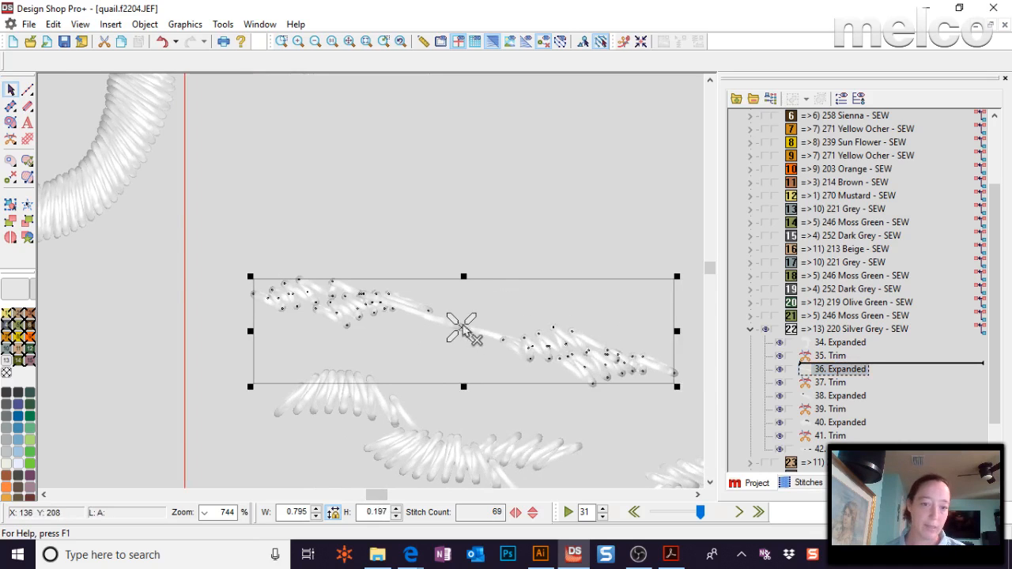
{"action": "left_click", "coordinate": [9, 239]}
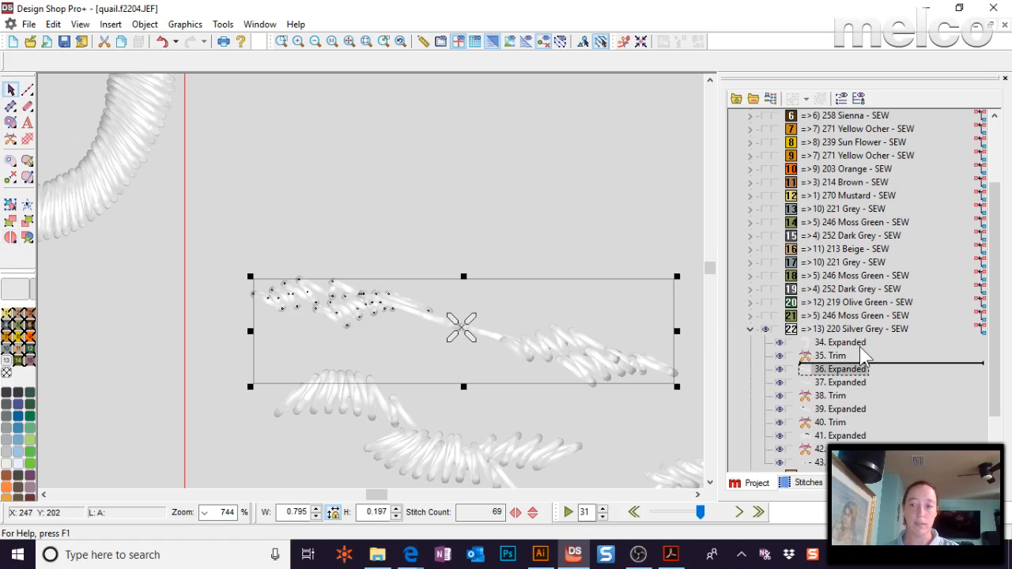
{"action": "left_click", "coordinate": [13, 139]}
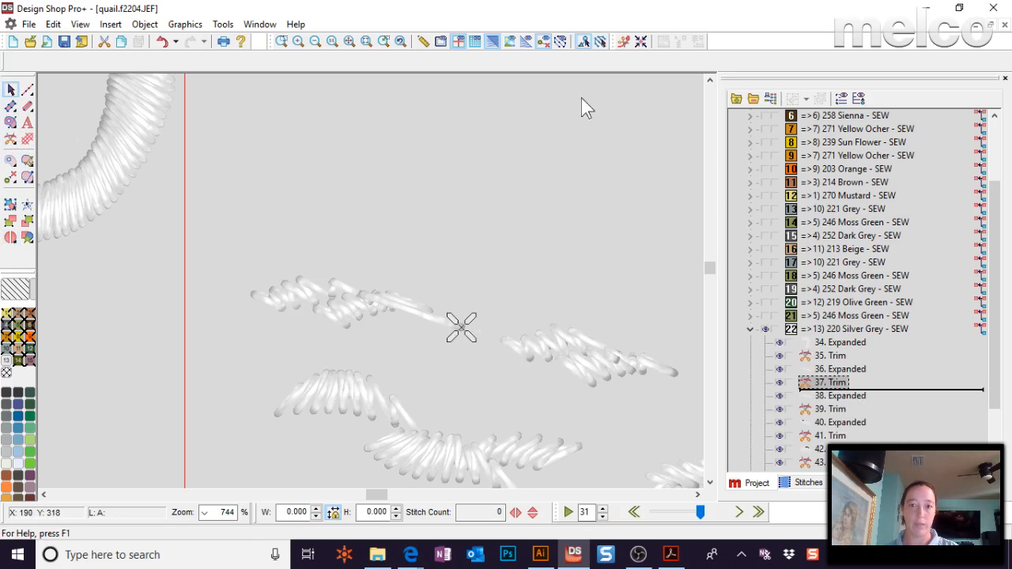
Delete the leftover connecting stitch from the end of the second Silver Grey Expanded element
{"action": "left_click", "coordinate": [840, 395]}
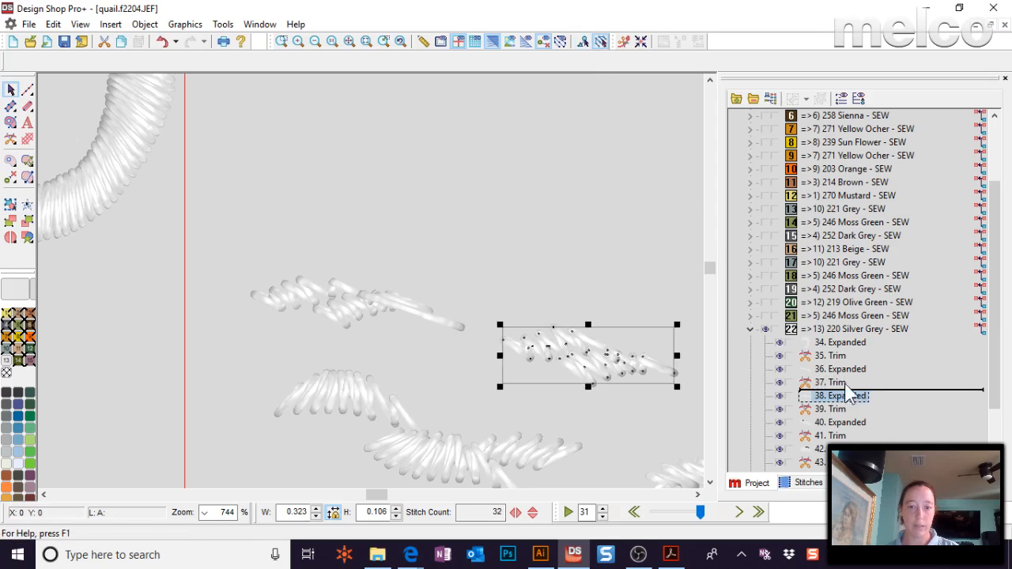
{"action": "left_click", "coordinate": [840, 369]}
{"action": "left_click", "coordinate": [463, 328]}
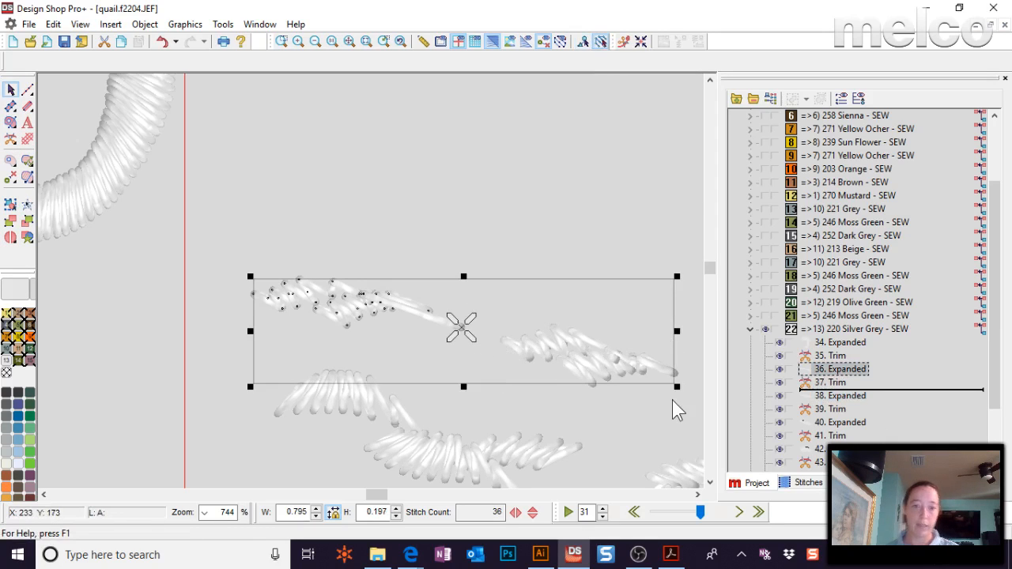
{"action": "key", "text": "Delete"}
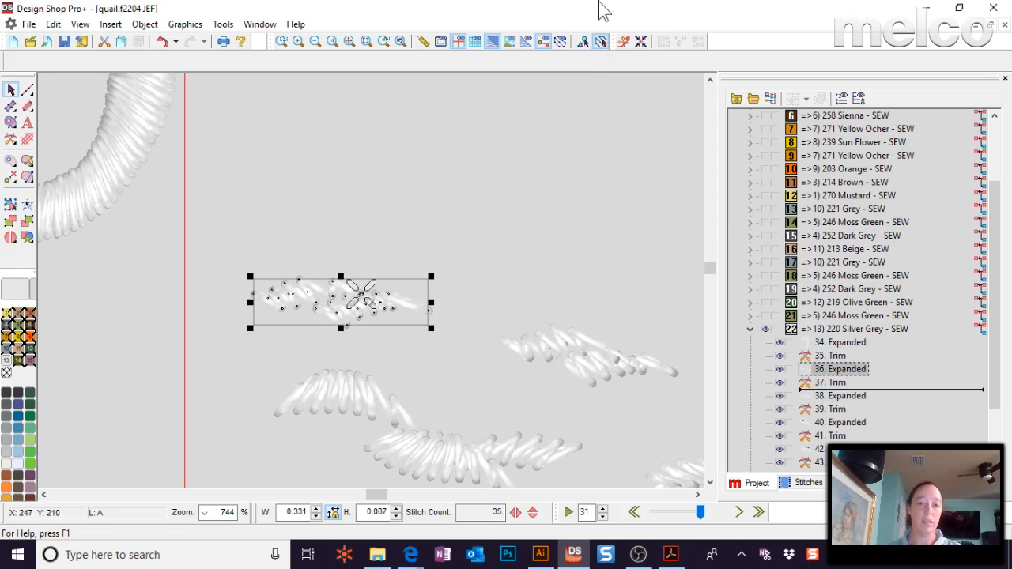
Select the large Silver Grey element of the lower feathers and display its expanded stitch points for stitch editing
{"action": "left_click", "coordinate": [349, 41]}
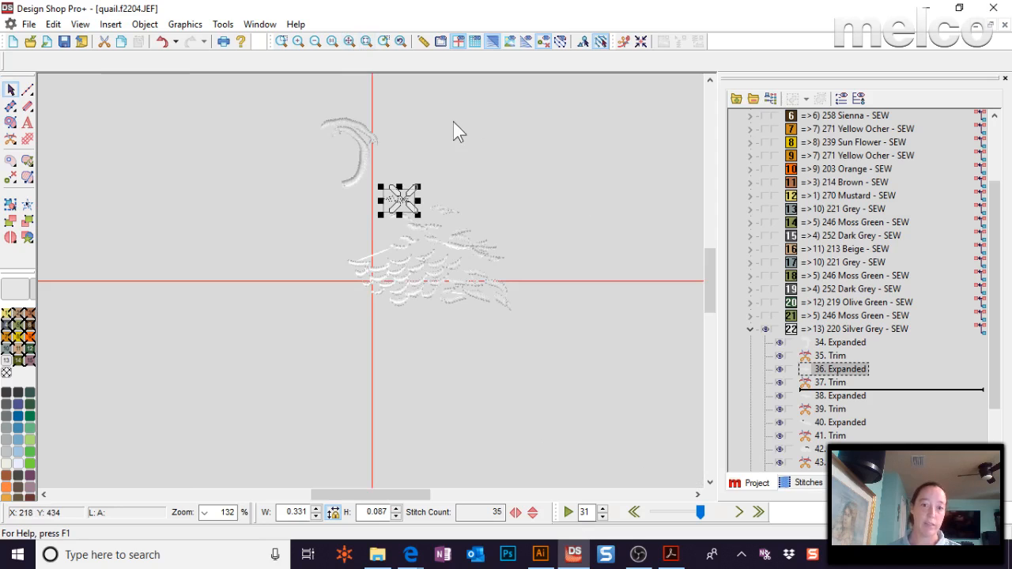
{"action": "left_click", "coordinate": [470, 143]}
{"action": "left_click", "coordinate": [388, 257]}
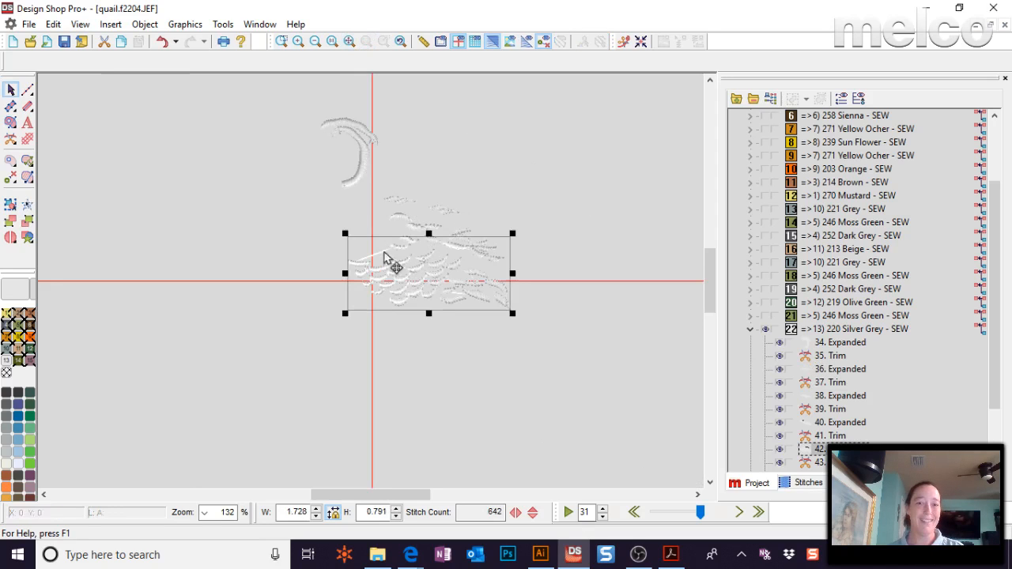
{"action": "left_click", "coordinate": [373, 46]}
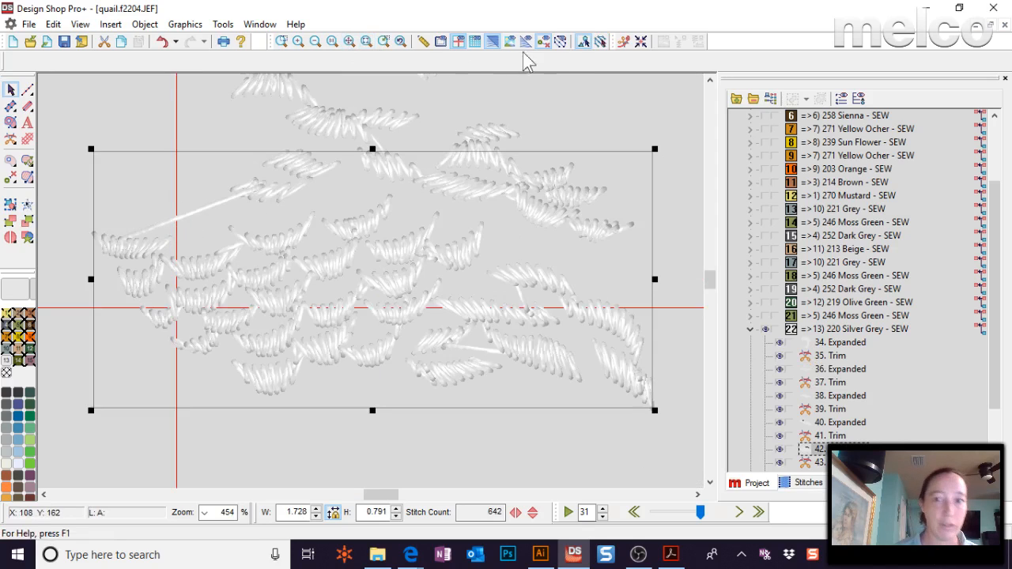
{"action": "left_click", "coordinate": [561, 43]}
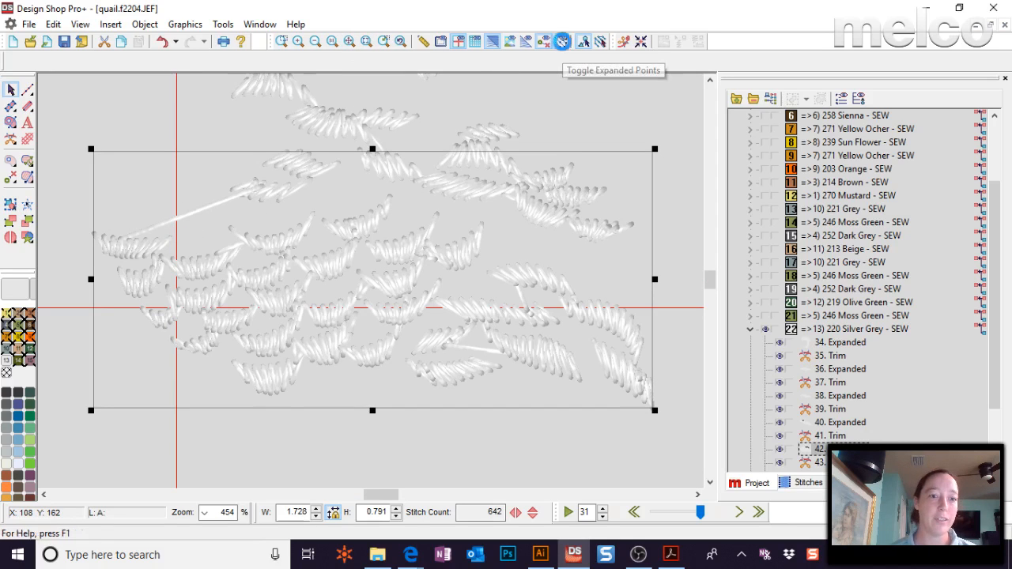
{"action": "left_click", "coordinate": [600, 42]}
Split the large feather element at its long diagonal connecting stitch, with a trim between the two parts, and deselect it
{"action": "left_click", "coordinate": [186, 216]}
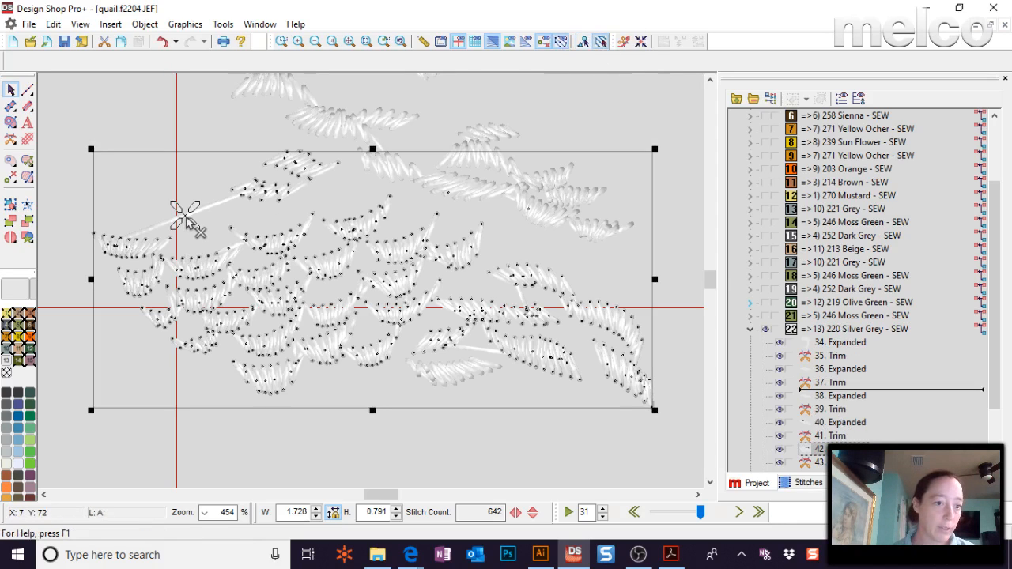
{"action": "left_click", "coordinate": [13, 242]}
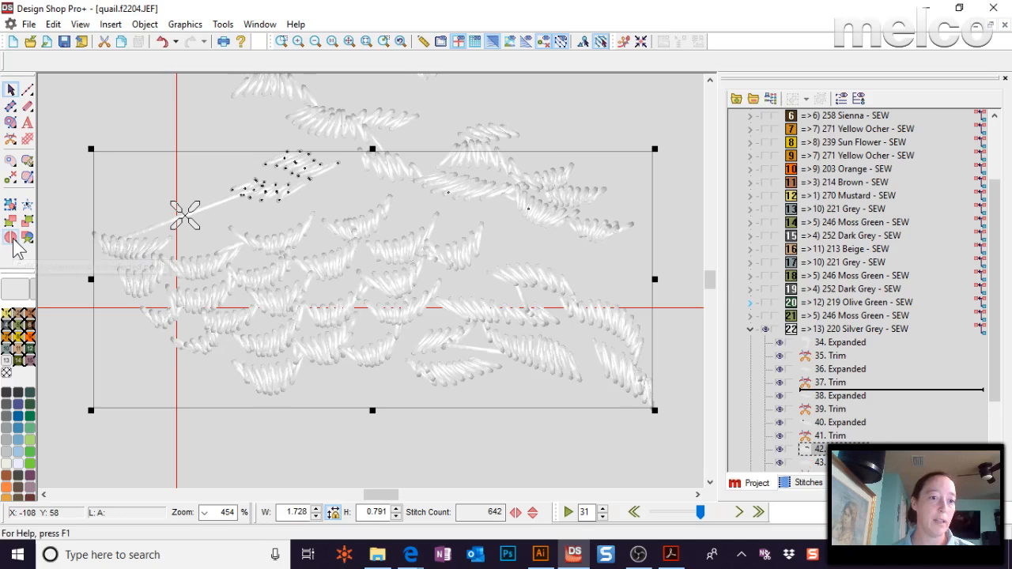
{"action": "left_click", "coordinate": [9, 140]}
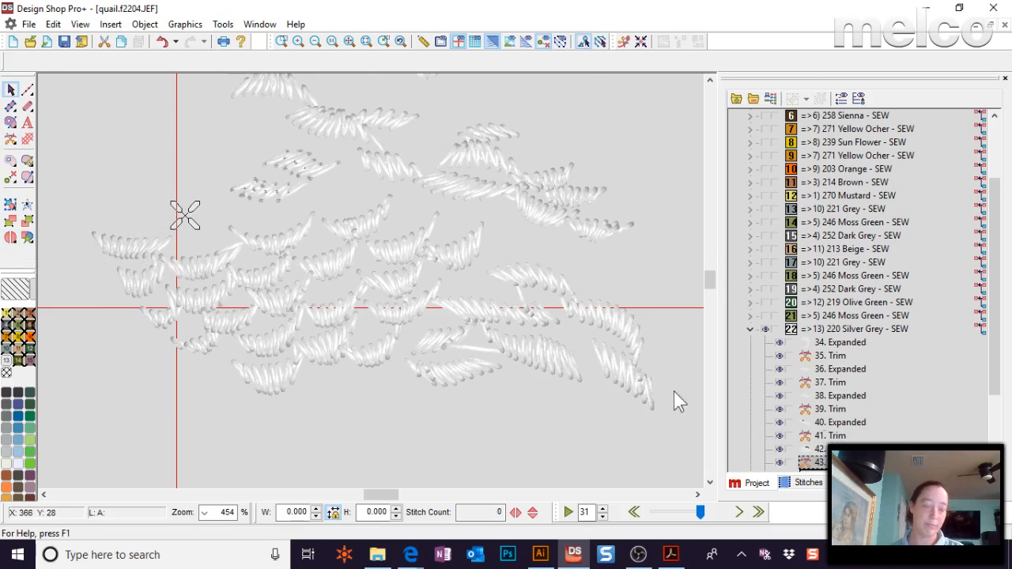
{"action": "scroll", "coordinate": [673, 392], "scroll_direction": "down", "scroll_amount": 1}
{"action": "left_click", "coordinate": [469, 434]}
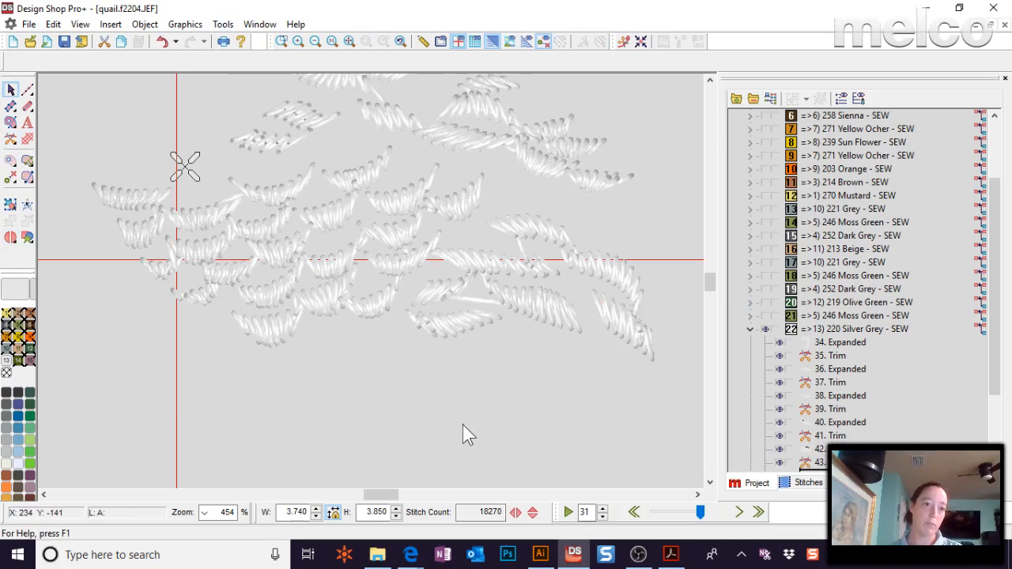
{"action": "key", "text": "Tab"}
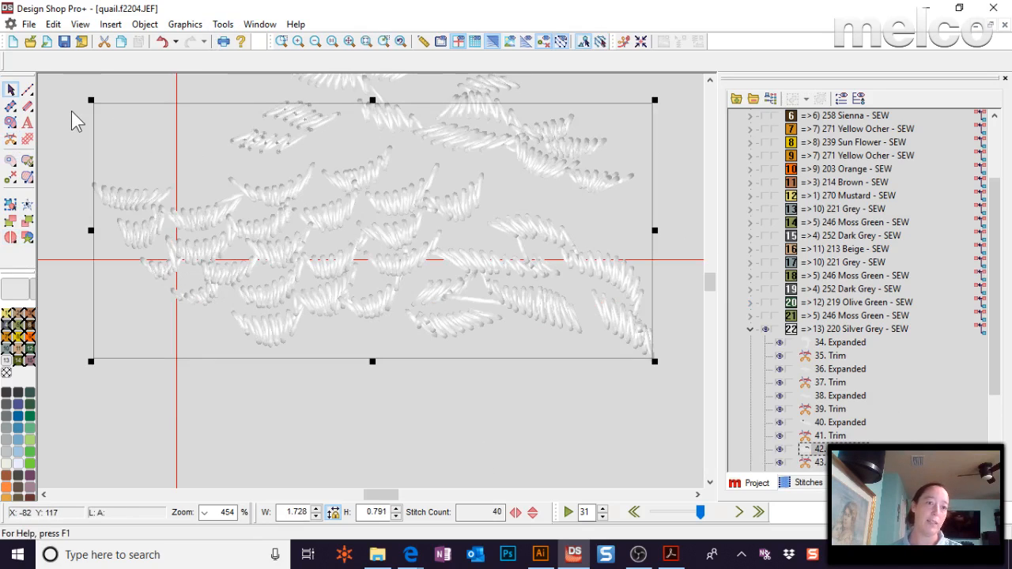
{"action": "left_click", "coordinate": [555, 437]}
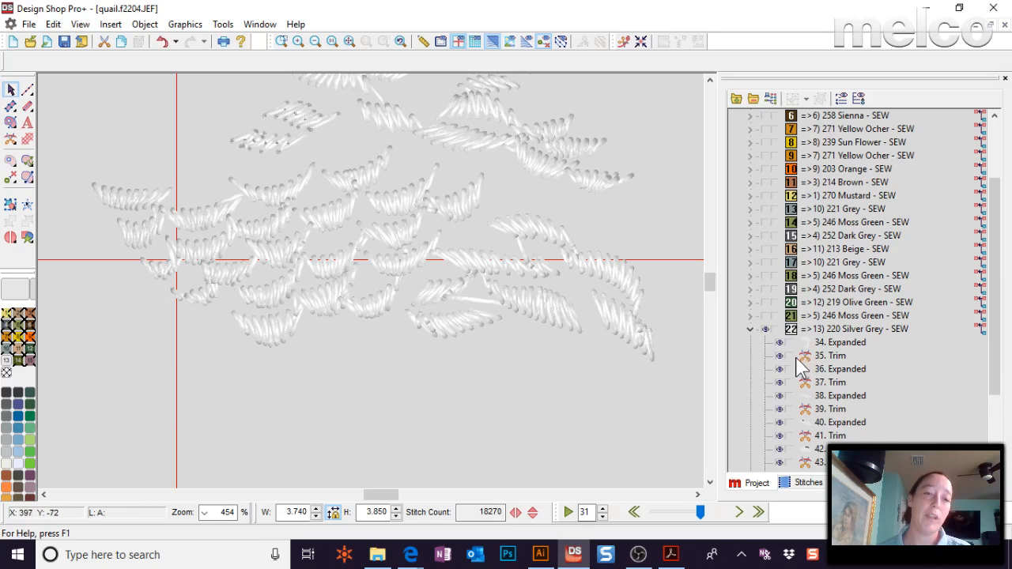
Fit the whole design in view and make all of its colour blocks visible again
{"action": "scroll", "coordinate": [443, 316], "scroll_direction": "up", "scroll_amount": 4}
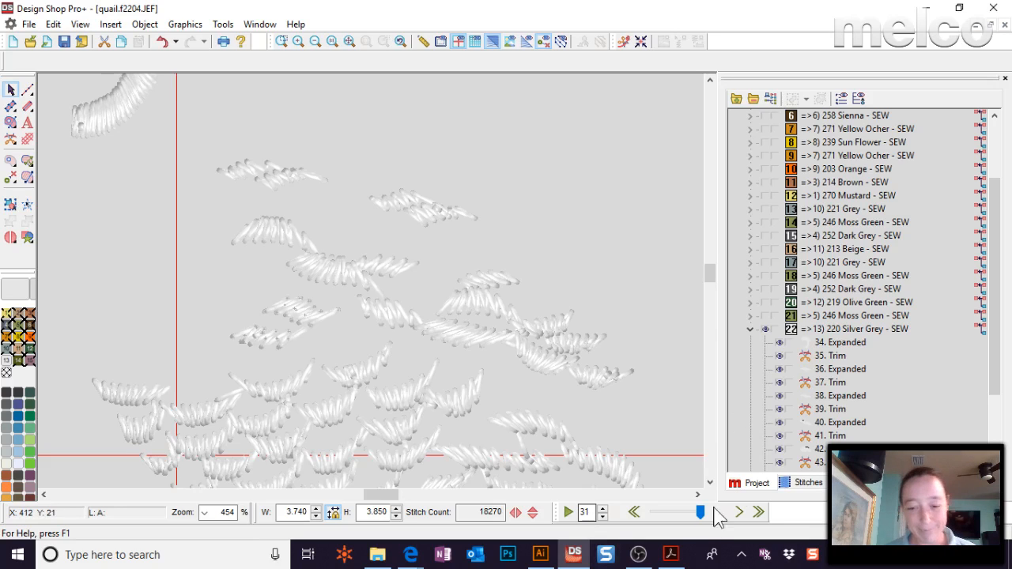
{"action": "left_click", "coordinate": [353, 45]}
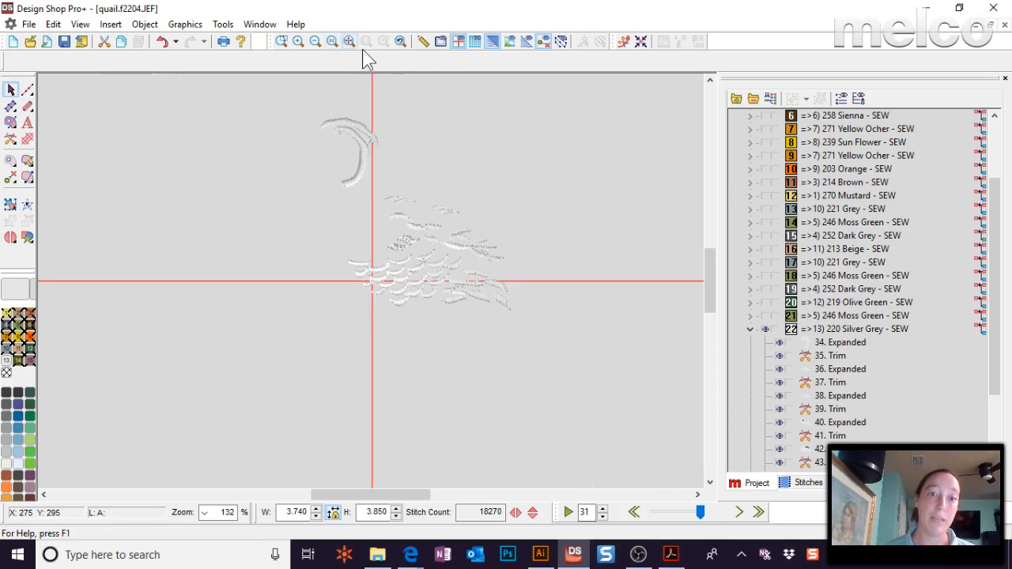
{"action": "left_click", "coordinate": [766, 118]}
{"action": "left_click", "coordinate": [755, 129]}
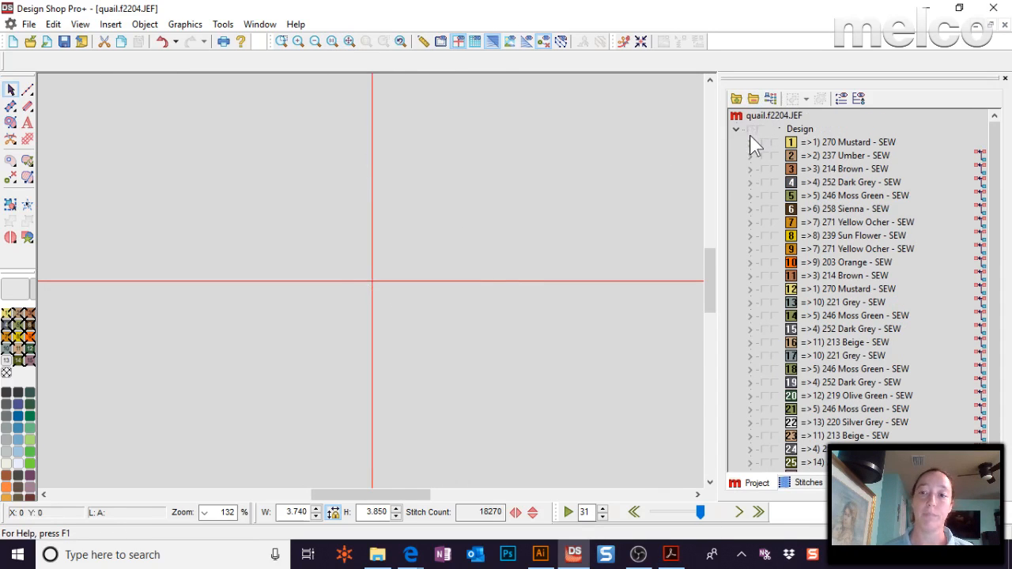
{"action": "left_click", "coordinate": [751, 130]}
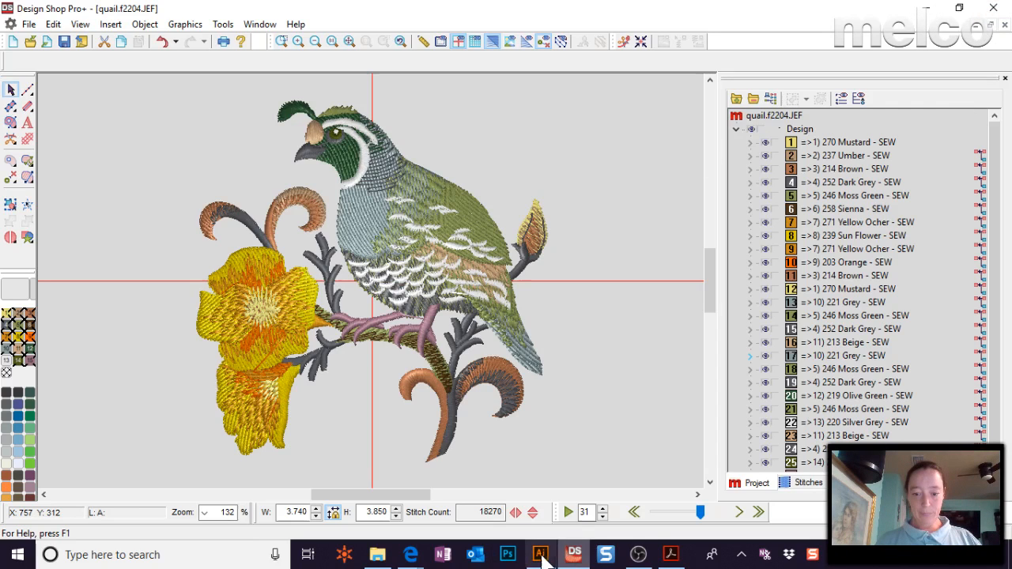
In the question list PDF in Adobe Acrobat, highlight question 6, "How to change the order of stitching?", and close the document
{"action": "left_click", "coordinate": [670, 554]}
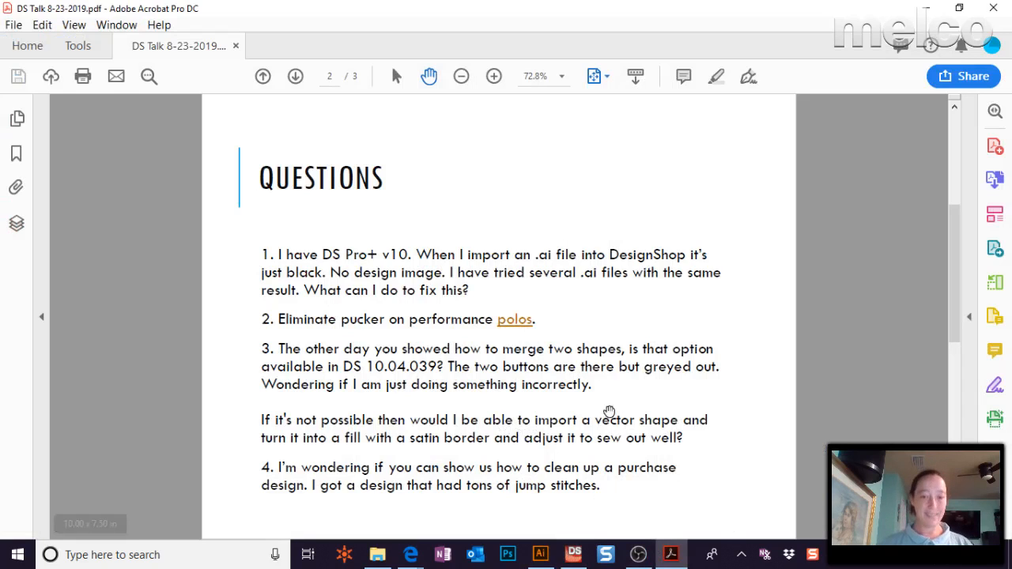
{"action": "scroll", "coordinate": [600, 407], "scroll_direction": "down", "scroll_amount": 2}
{"action": "scroll", "coordinate": [469, 297], "scroll_direction": "up", "scroll_amount": 2}
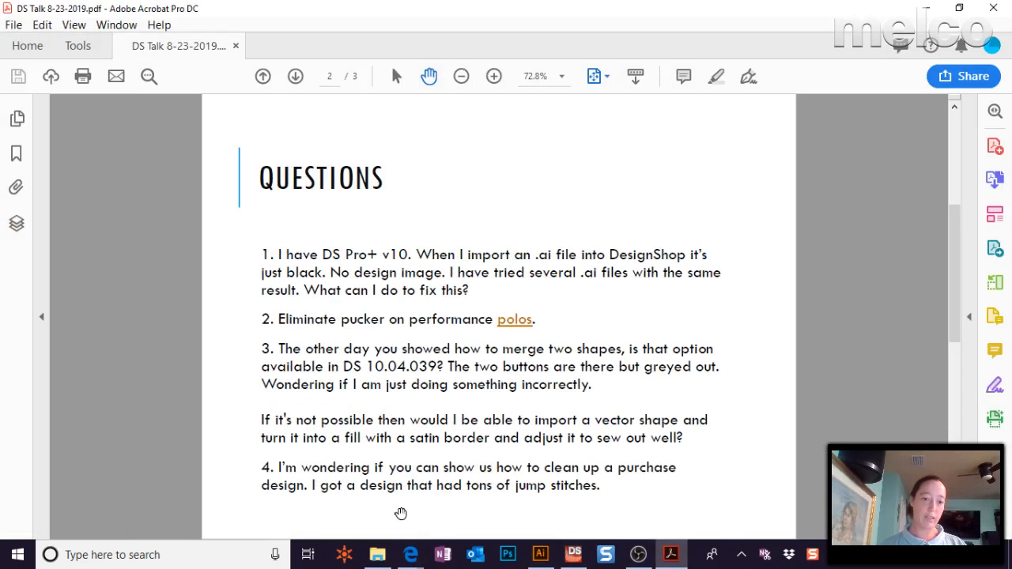
{"action": "scroll", "coordinate": [585, 492], "scroll_direction": "down", "scroll_amount": 2}
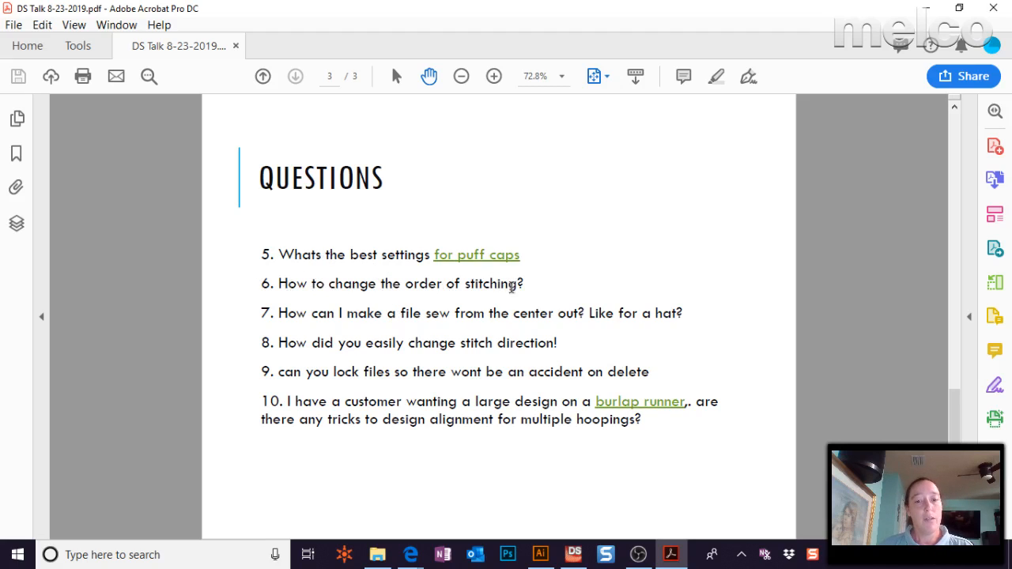
{"action": "left_click_drag", "start_coordinate": [529, 288], "coordinate": [277, 285]}
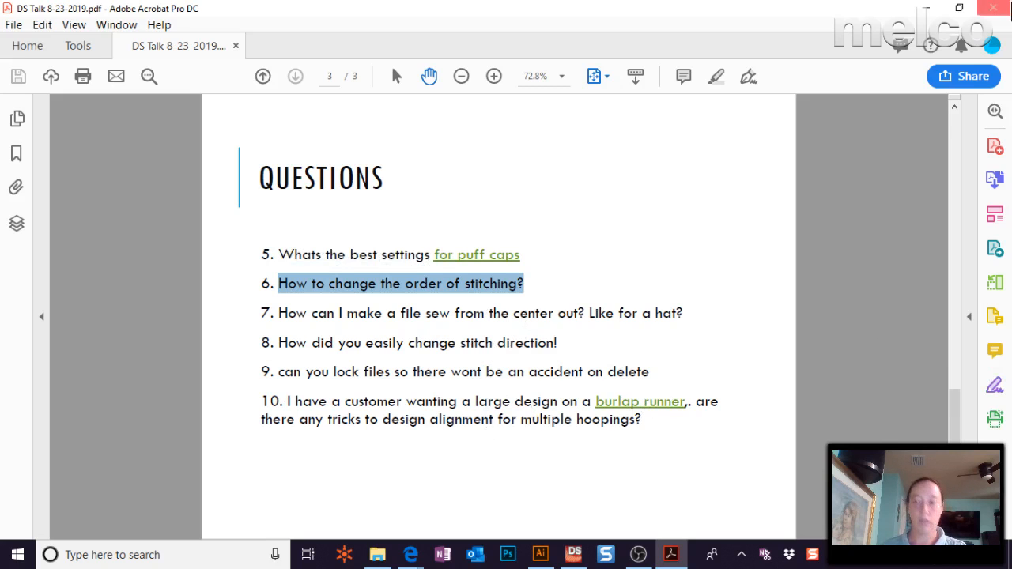
{"action": "left_click", "coordinate": [993, 8]}
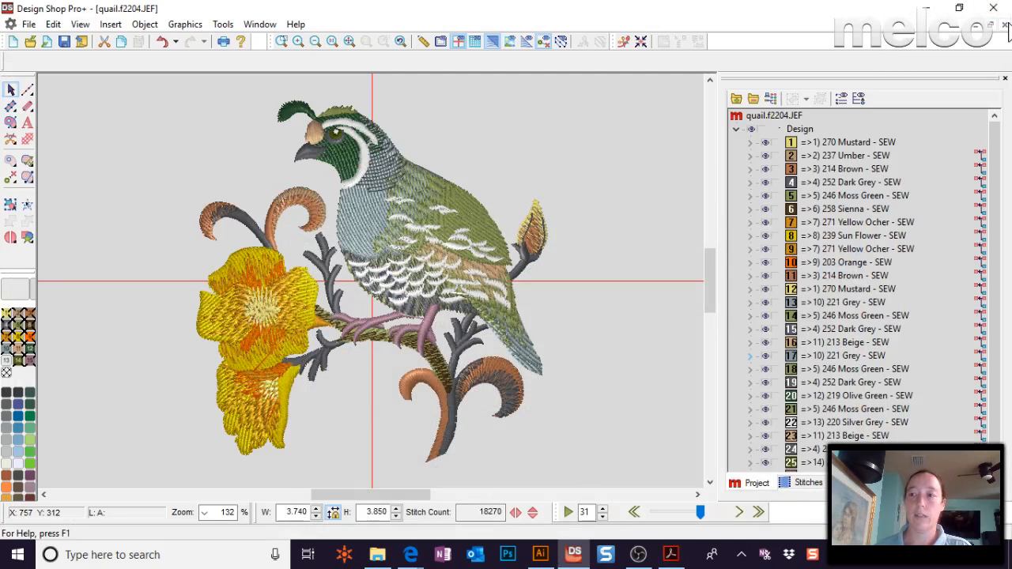
Close the quail.f2204.JEF project without saving its changes
{"action": "left_click", "coordinate": [467, 170]}
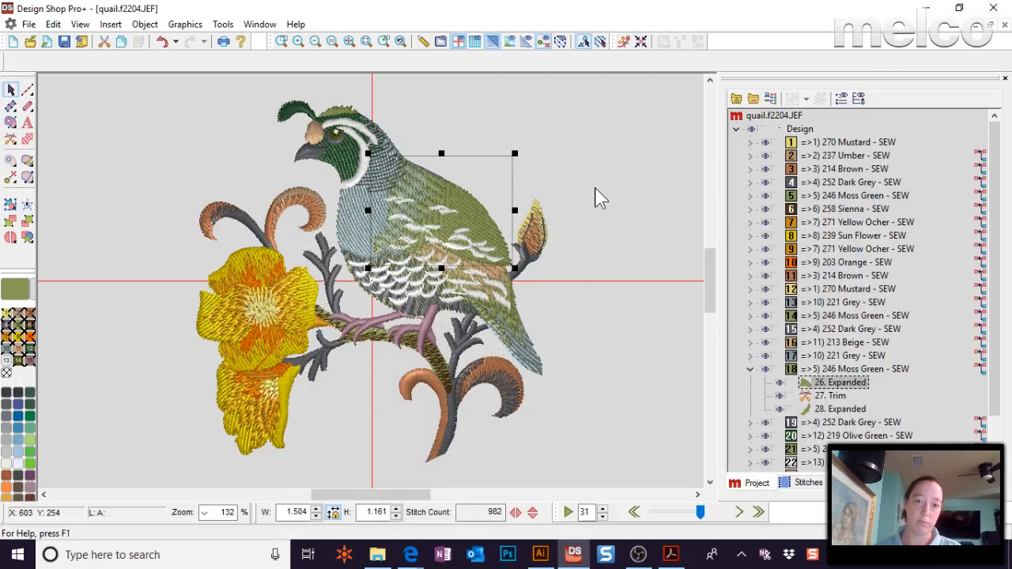
{"action": "left_click", "coordinate": [674, 234]}
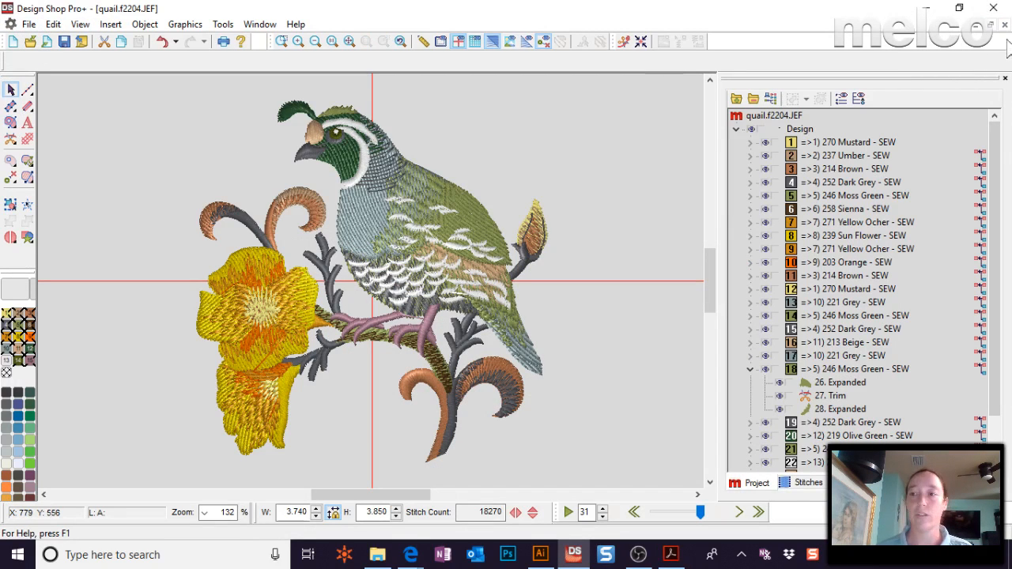
{"action": "left_click", "coordinate": [1004, 25]}
{"action": "left_click", "coordinate": [557, 310]}
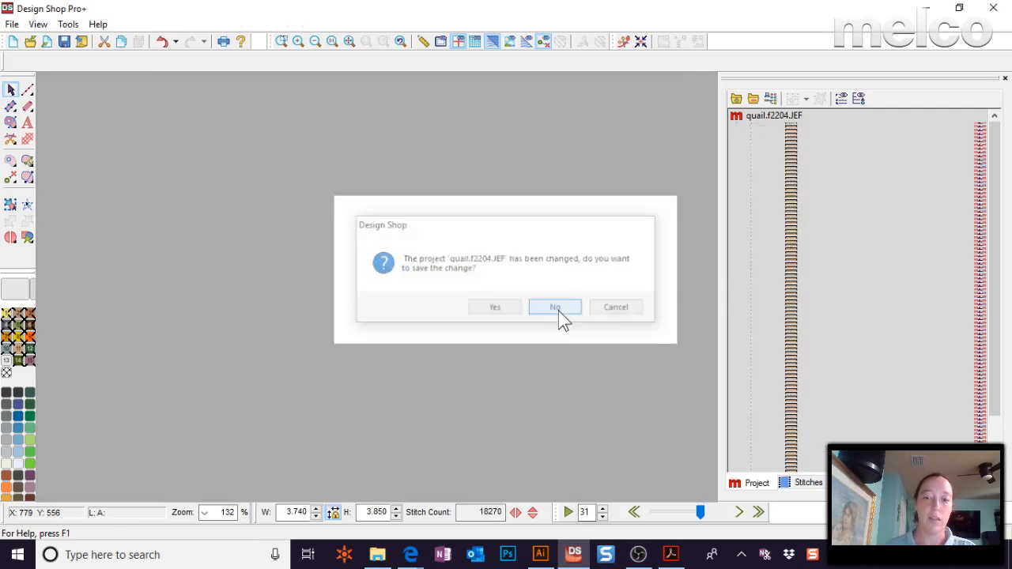
Open the 1day.ofm design from the Designs folder and fit it in the view
{"action": "left_click", "coordinate": [32, 41]}
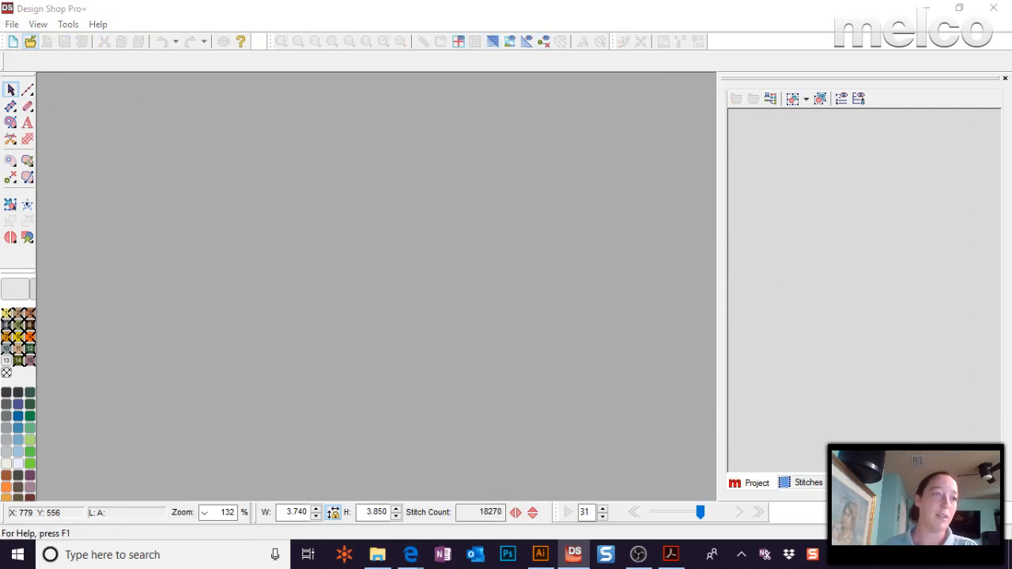
{"action": "left_click_drag", "start_coordinate": [642, 79], "coordinate": [466, 82]}
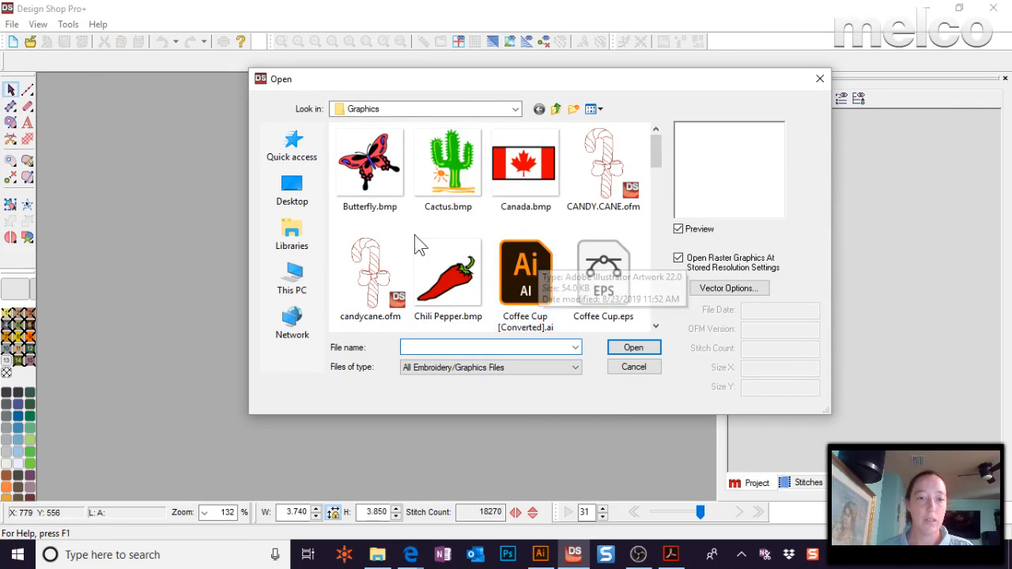
{"action": "left_click", "coordinate": [556, 109]}
{"action": "left_click", "coordinate": [421, 164]}
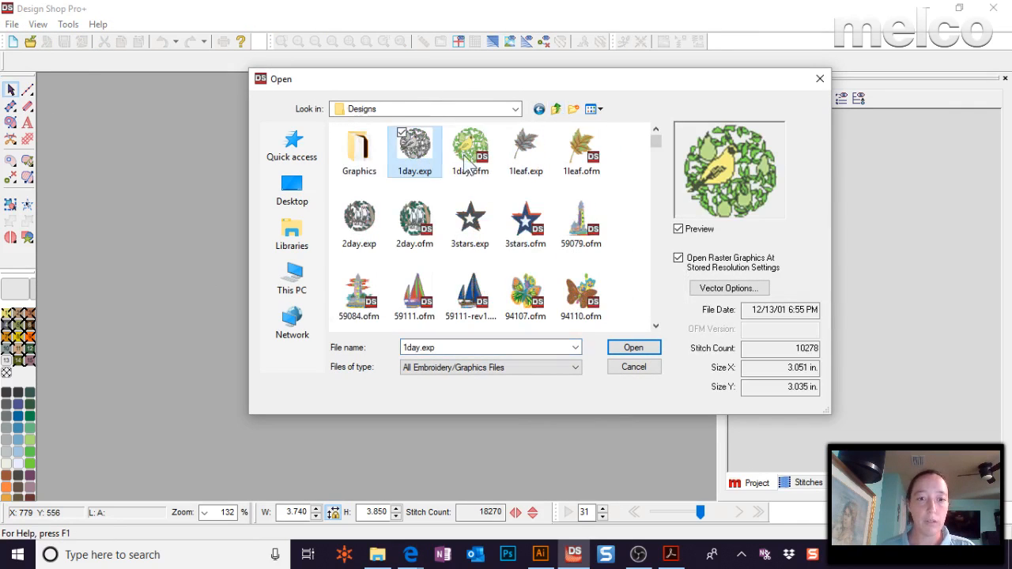
{"action": "left_click", "coordinate": [468, 146]}
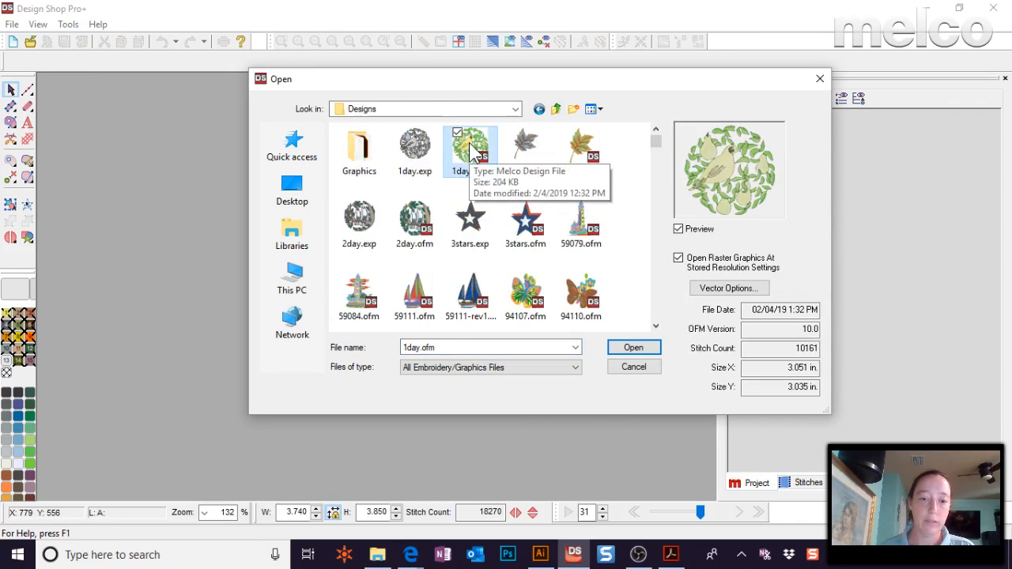
{"action": "double_click", "coordinate": [469, 150]}
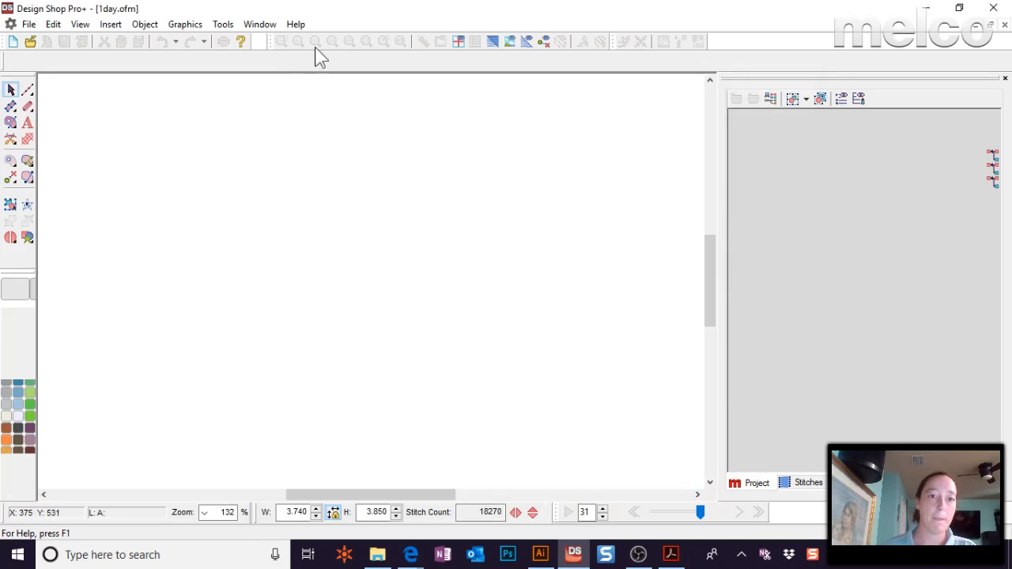
{"action": "left_click", "coordinate": [350, 43]}
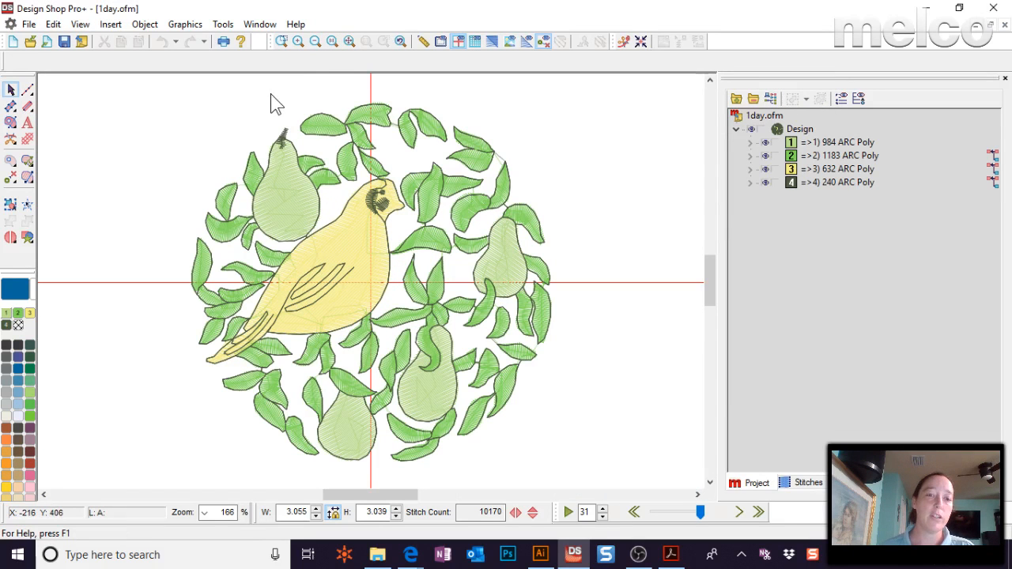
Show only the light green pear colour block and go through its elements 1 to 7 in turn to examine their stitching sequence
{"action": "left_click", "coordinate": [752, 130]}
{"action": "left_click", "coordinate": [765, 144]}
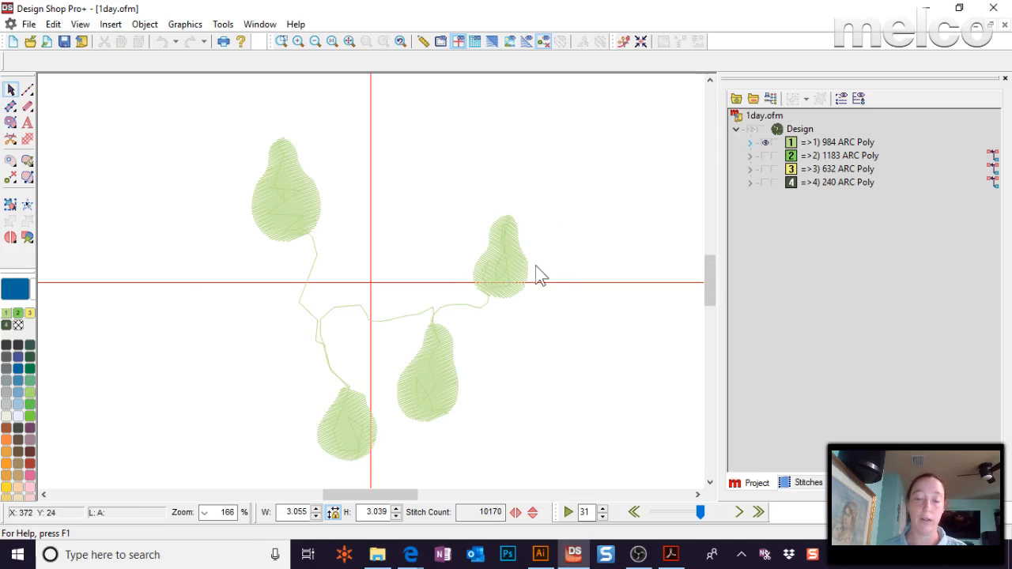
{"action": "left_click", "coordinate": [500, 257]}
{"action": "left_click", "coordinate": [855, 158]}
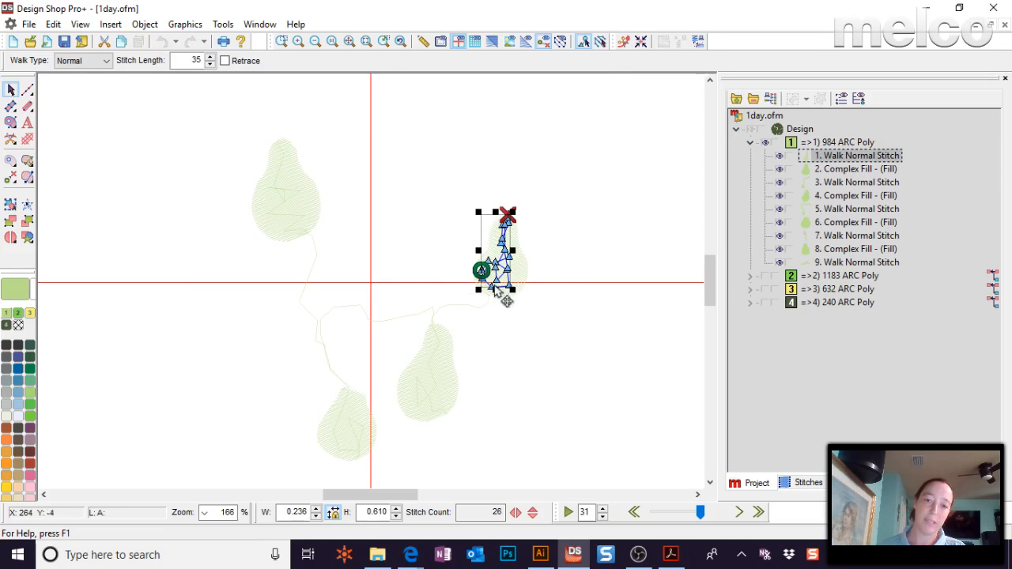
{"action": "left_click", "coordinate": [841, 170]}
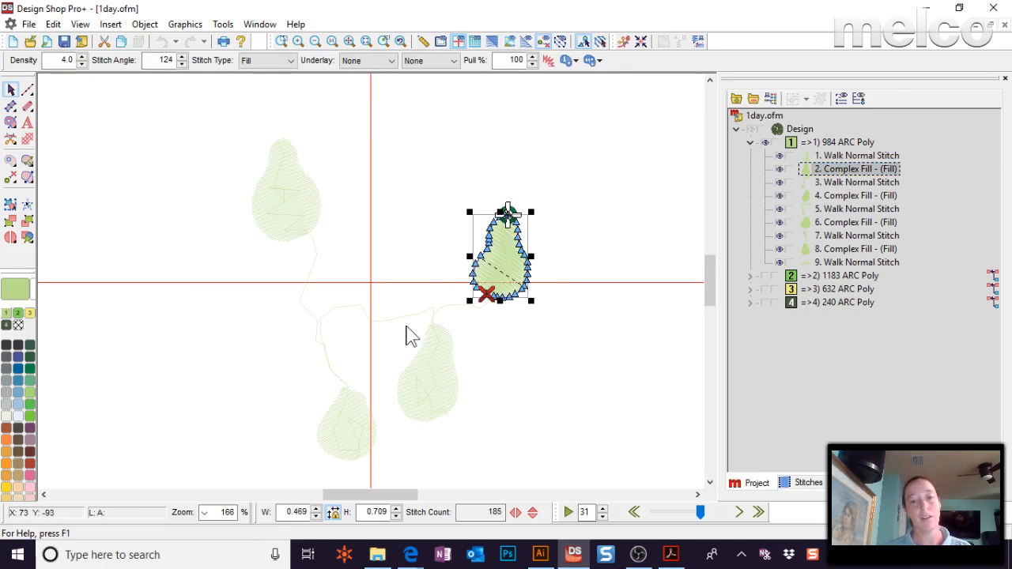
{"action": "left_click", "coordinate": [838, 183]}
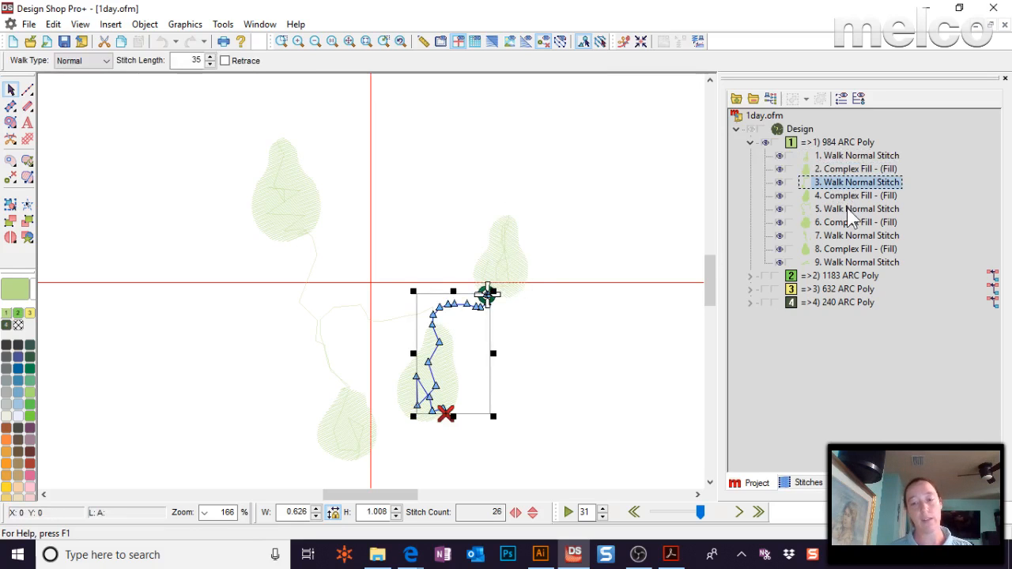
{"action": "left_click", "coordinate": [838, 196]}
{"action": "left_click", "coordinate": [840, 210]}
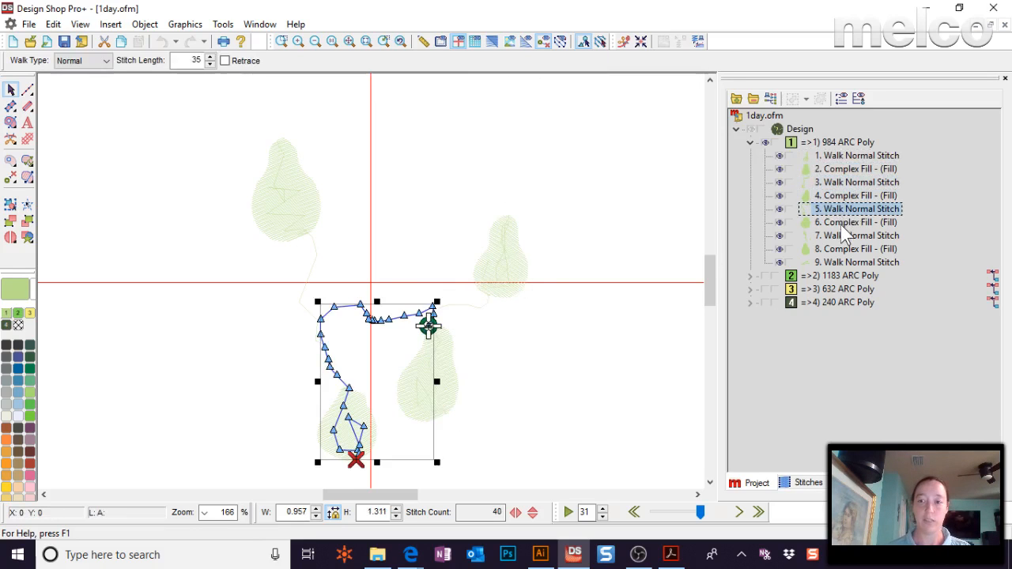
{"action": "left_click", "coordinate": [840, 223]}
{"action": "left_click", "coordinate": [840, 235]}
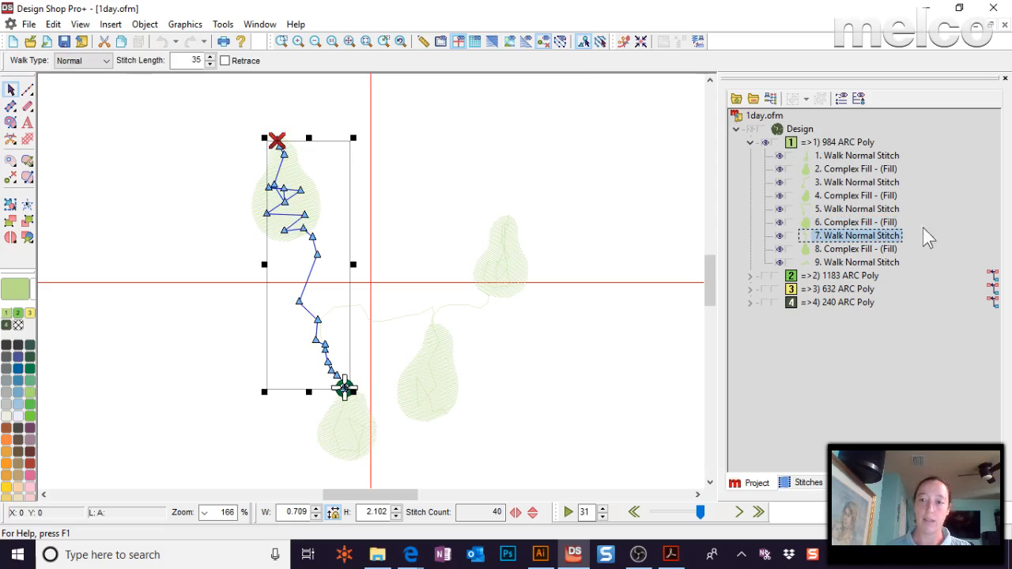
{"action": "left_click", "coordinate": [482, 103]}
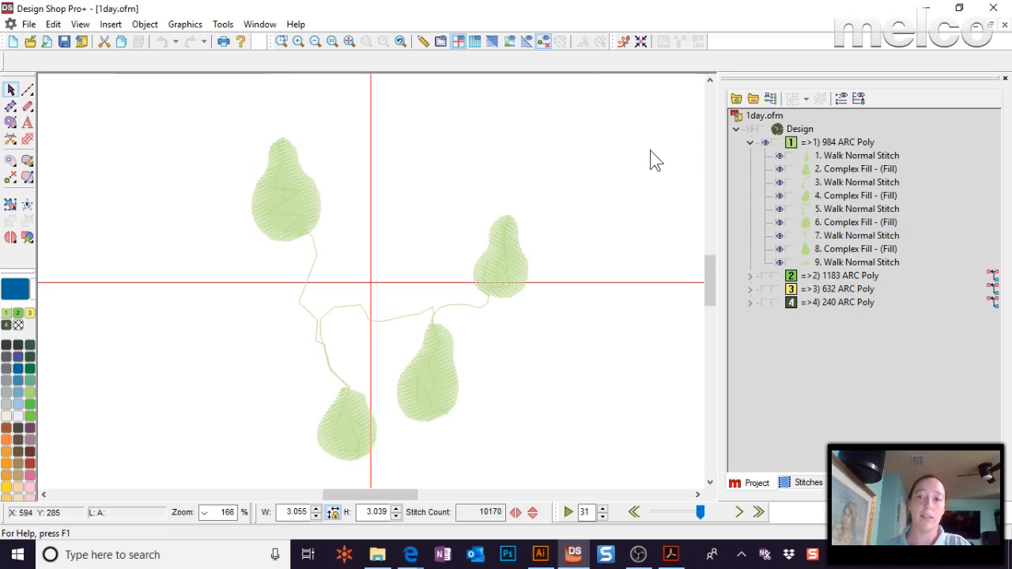
Make all colour blocks visible again, collapse the pear block's element list and clear the selection
{"action": "left_click", "coordinate": [749, 130]}
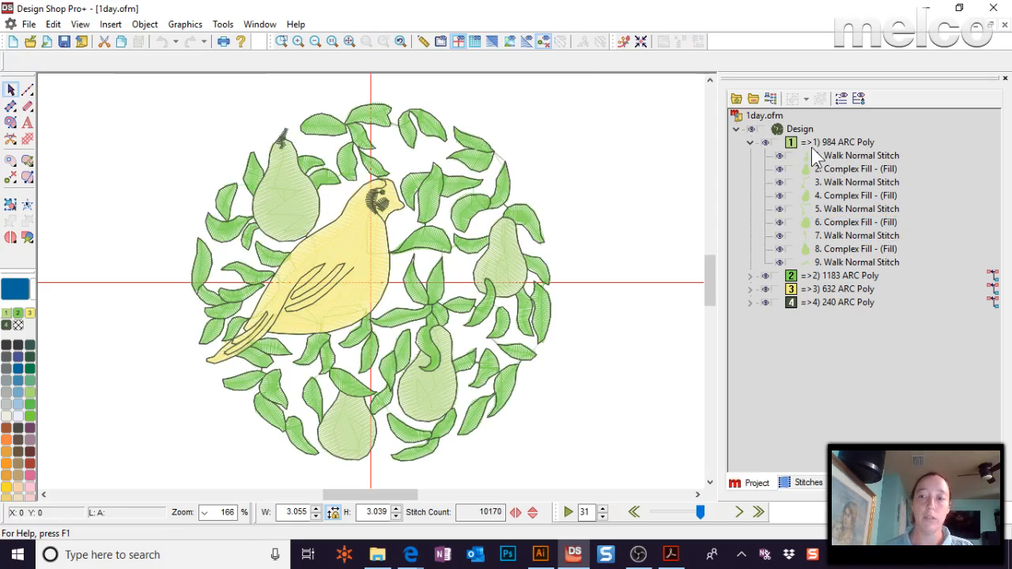
{"action": "left_click", "coordinate": [814, 144]}
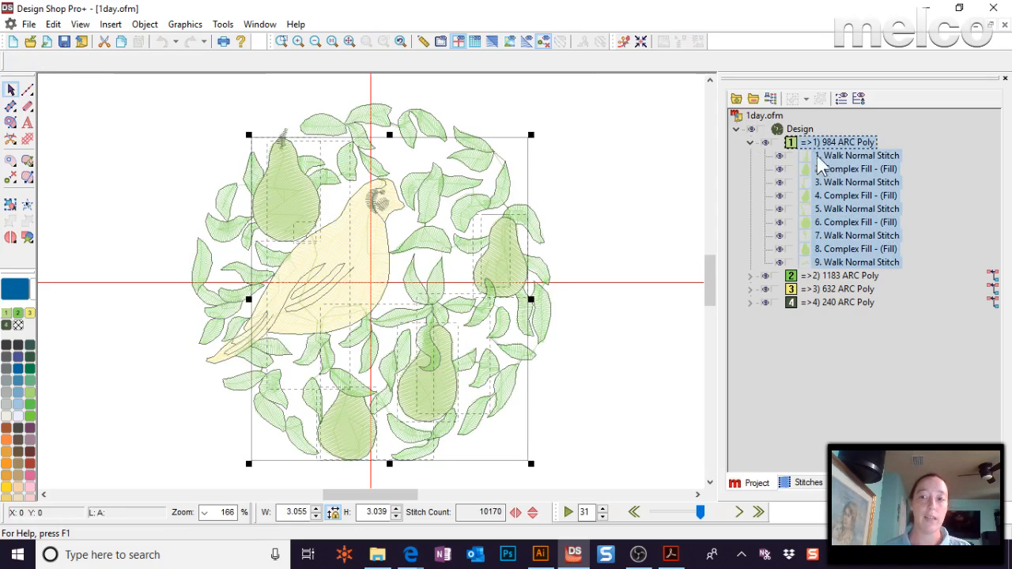
{"action": "left_click", "coordinate": [749, 143]}
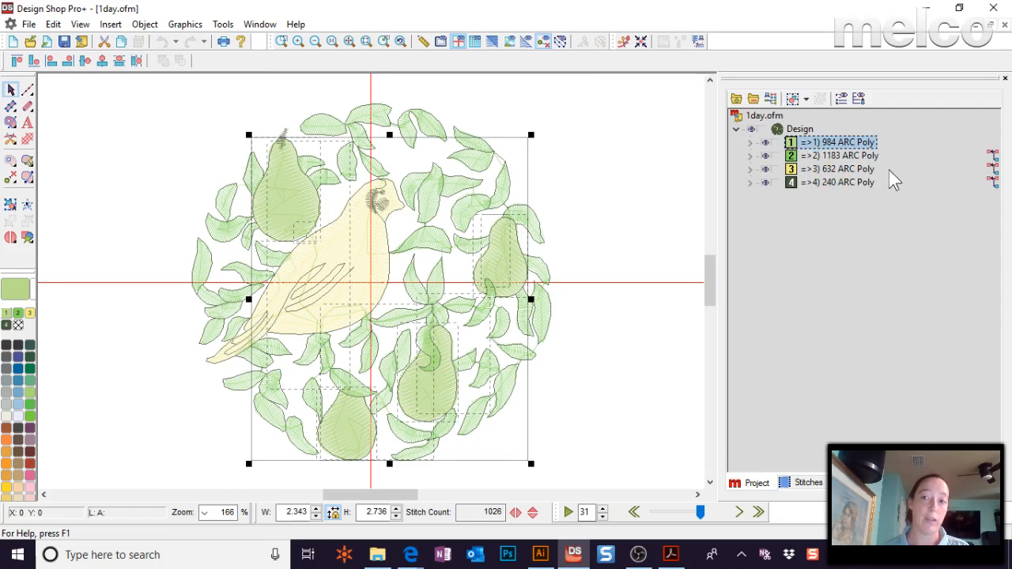
{"action": "left_click", "coordinate": [635, 230]}
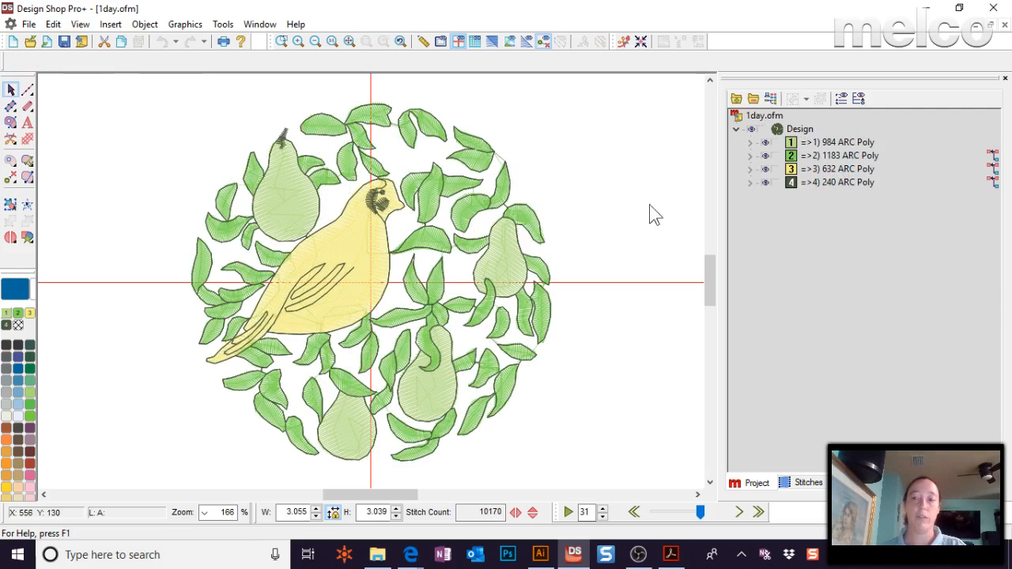
Move the 1183 ARC Poly leaf block ahead of the 984 ARC Poly pear block in the stitching order
{"action": "left_click", "coordinate": [826, 157]}
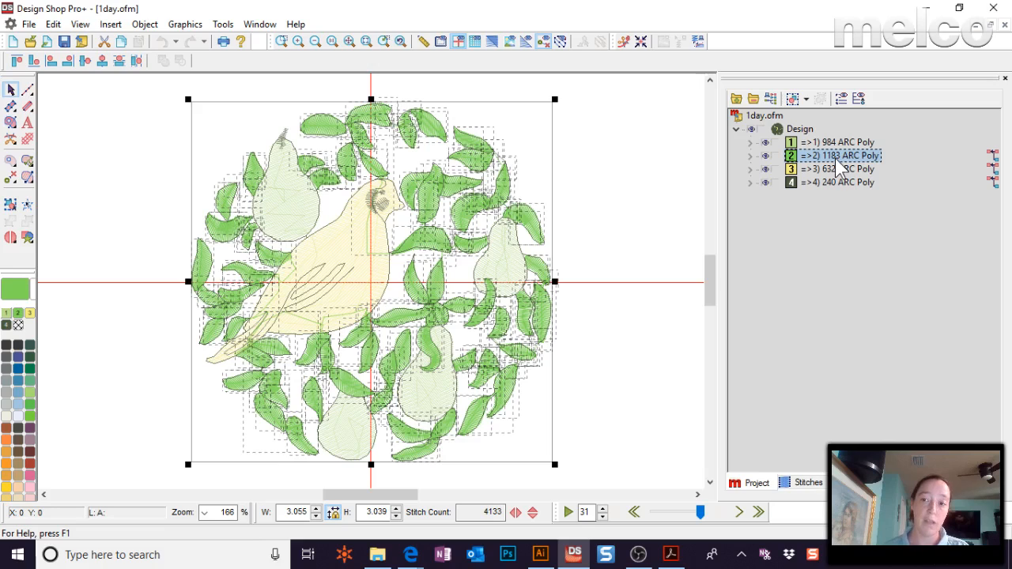
{"action": "left_click_drag", "start_coordinate": [836, 162], "coordinate": [804, 137]}
{"action": "left_click", "coordinate": [605, 177]}
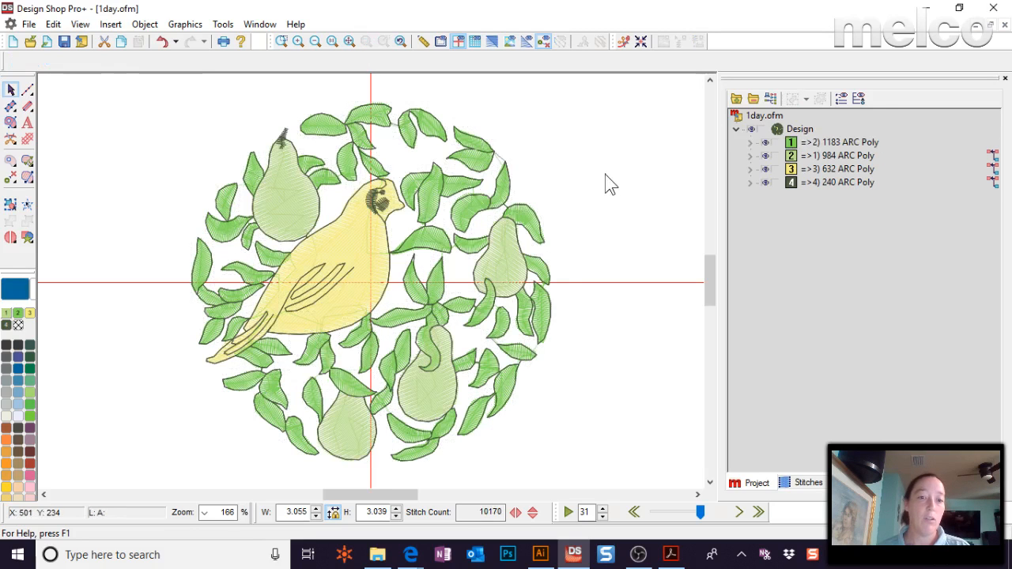
Show the design in 3D and examine up close how the pears and their connecting stitches overlap the leaves
{"action": "left_click", "coordinate": [492, 41]}
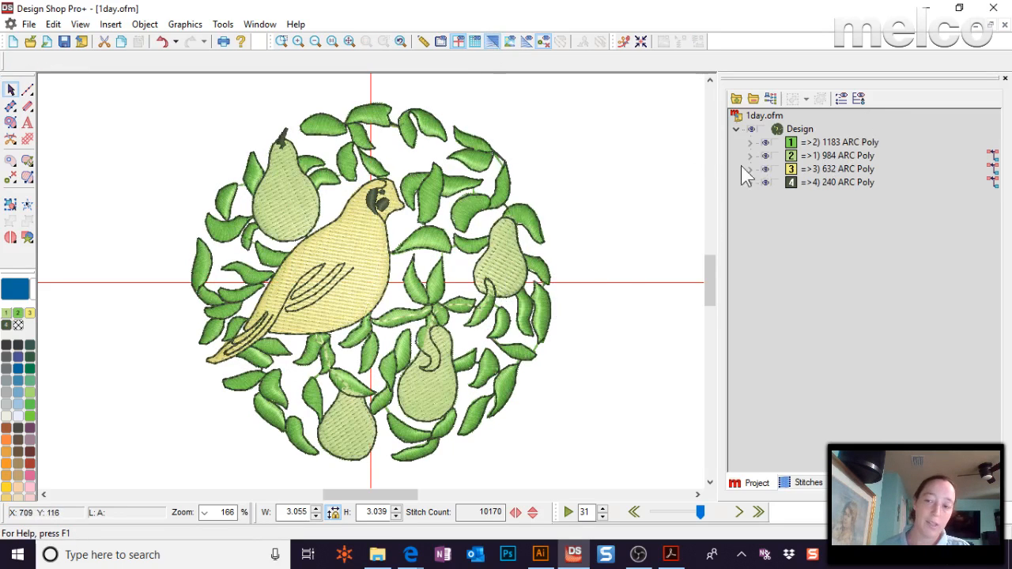
{"action": "left_click", "coordinate": [833, 140]}
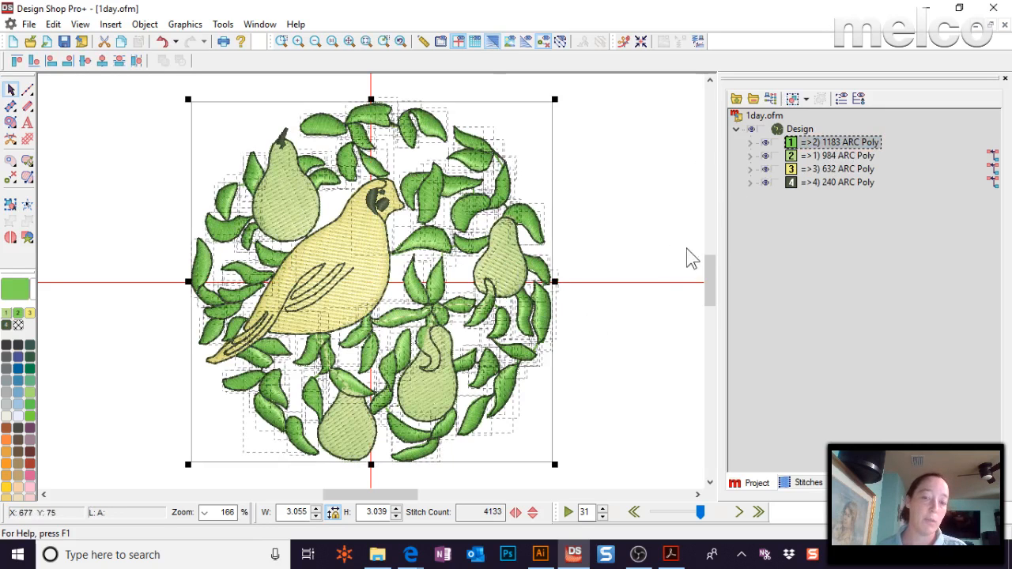
{"action": "left_click", "coordinate": [610, 208]}
{"action": "left_click", "coordinate": [281, 40]}
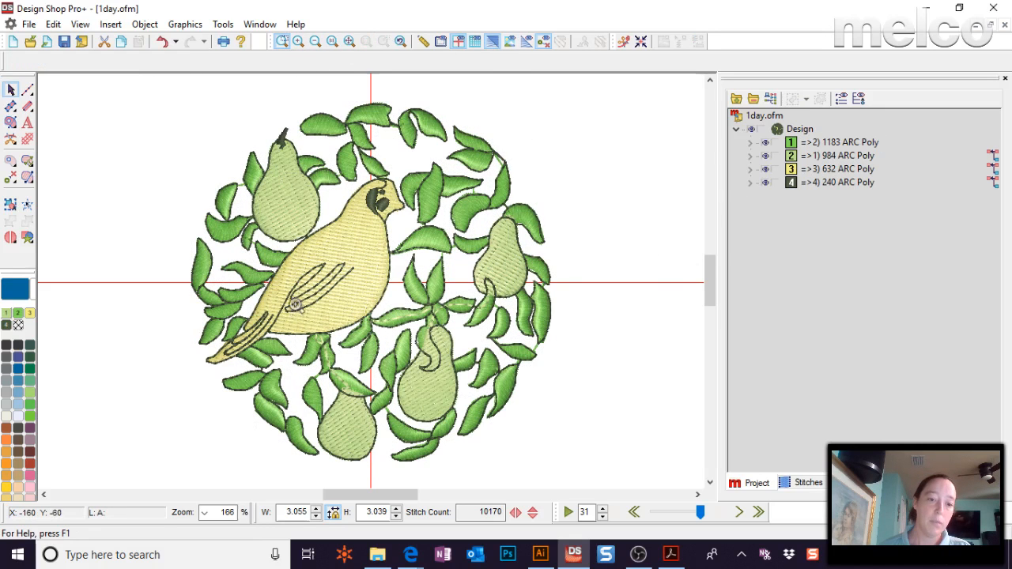
{"action": "left_click_drag", "start_coordinate": [289, 292], "coordinate": [534, 408]}
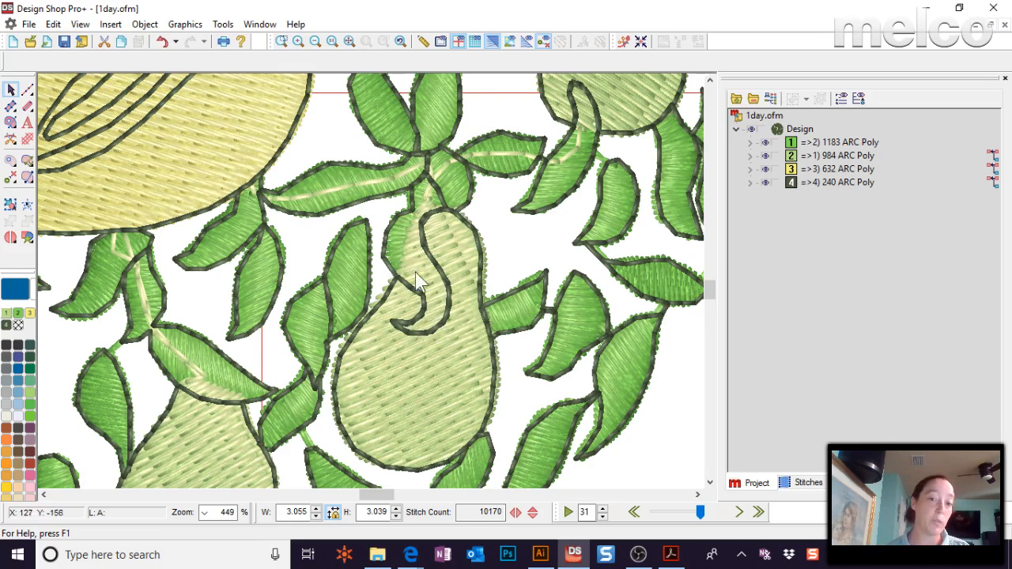
{"action": "left_click", "coordinate": [346, 43]}
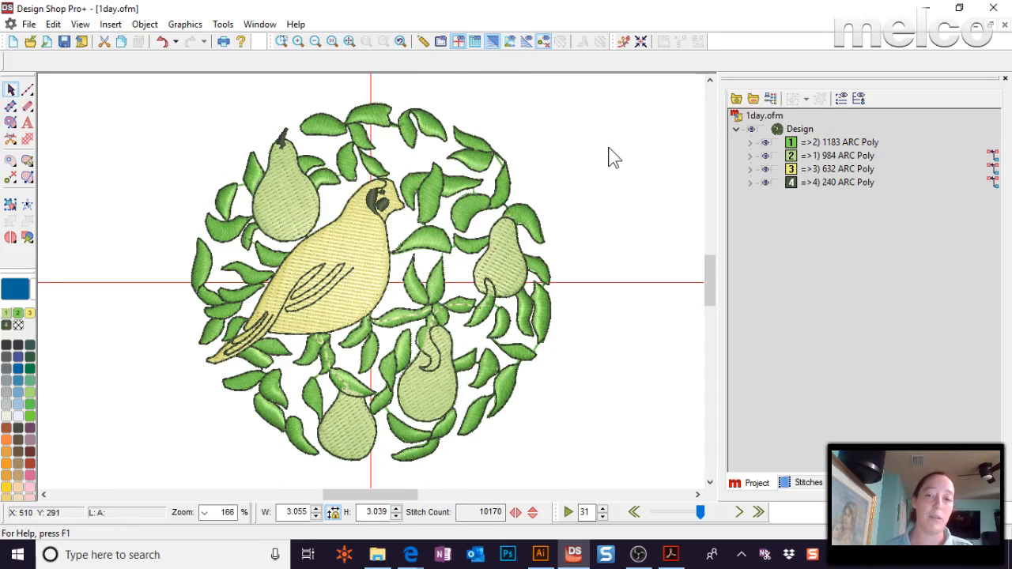
Move the 1183 ARC Poly leaf block back to stitch directly after the 984 ARC Poly pear block
{"action": "left_click", "coordinate": [843, 142]}
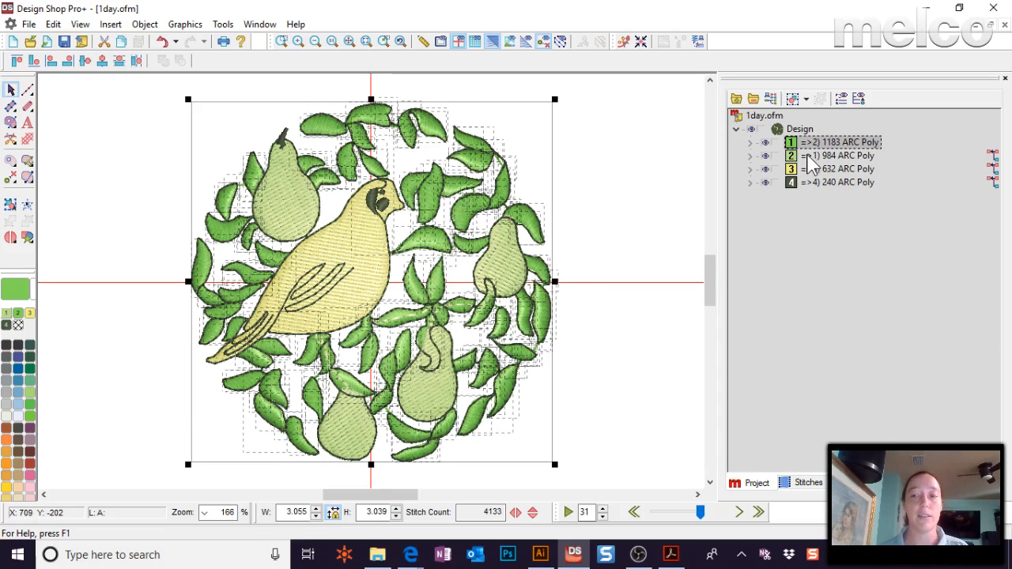
{"action": "mouse_move", "coordinate": [817, 144]}
{"action": "left_mouse_down"}
{"action": "mouse_move", "coordinate": [814, 133]}
{"action": "mouse_move", "coordinate": [819, 159]}
{"action": "left_mouse_up"}
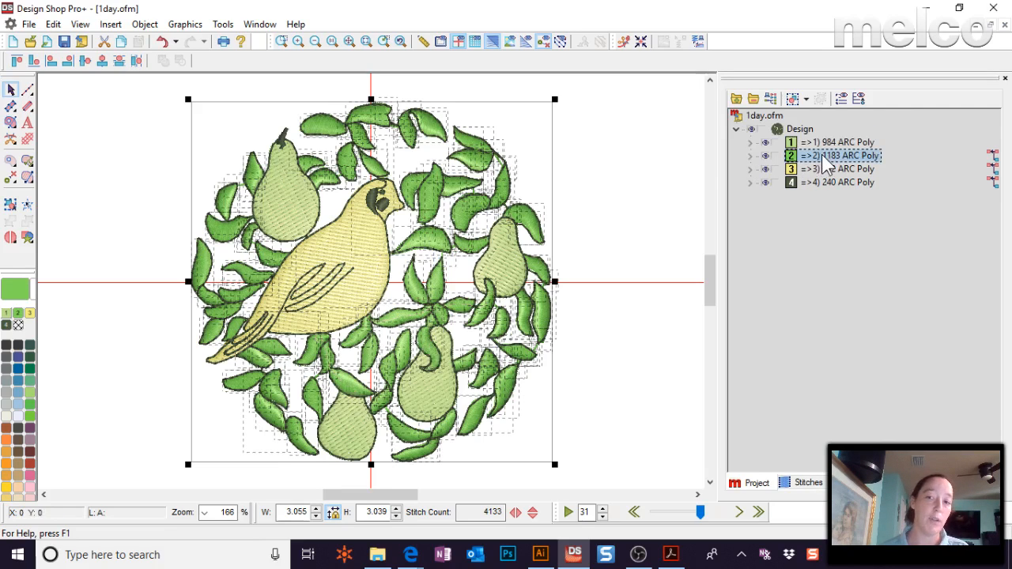
Recolour the walk stitch and complex fill of the pear just right of the lower centre, elements 3 and 4, to brown 1856 Madeira Poly Neon
{"action": "left_click", "coordinate": [750, 143]}
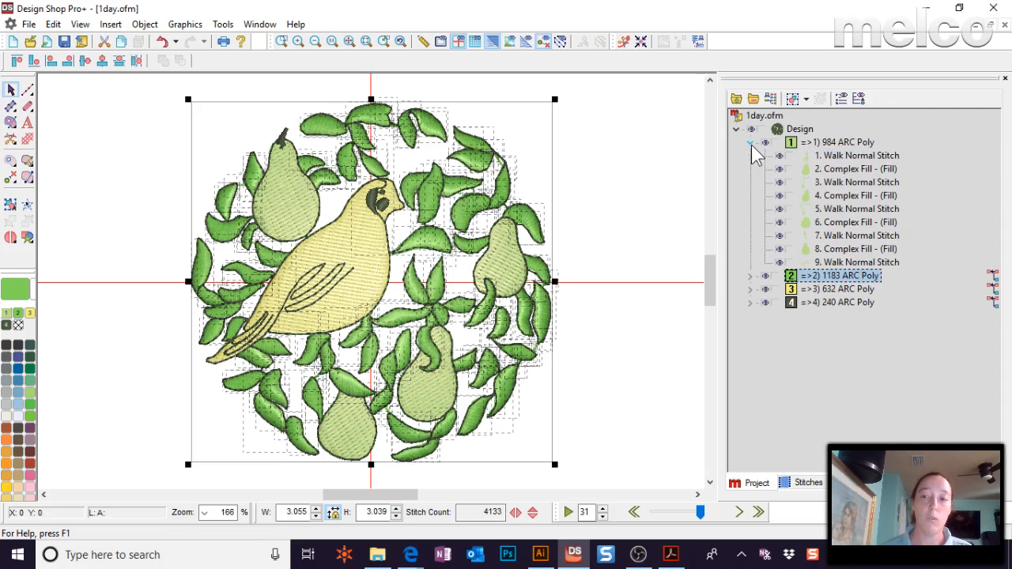
{"action": "left_click", "coordinate": [849, 196]}
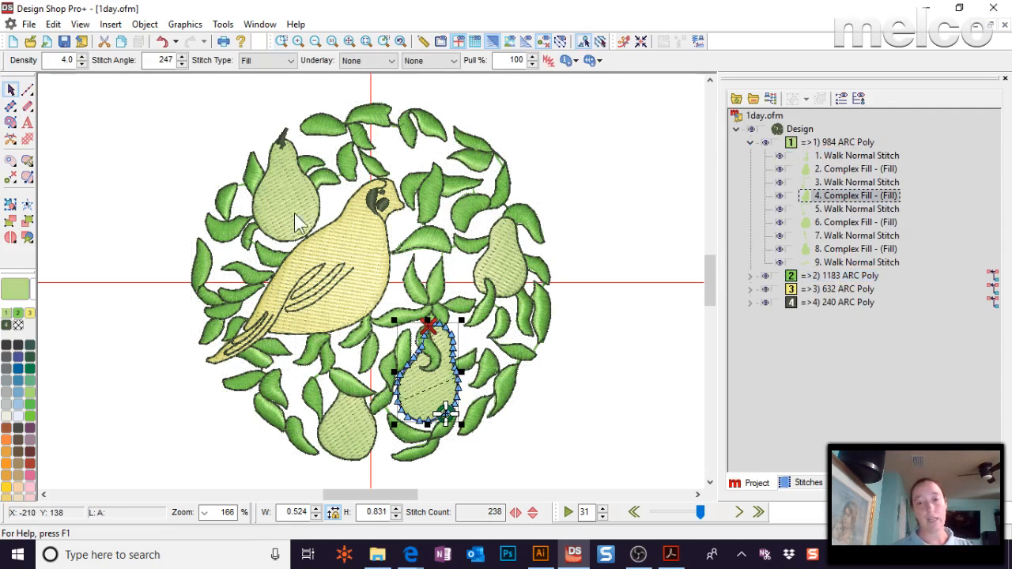
{"action": "left_click", "coordinate": [851, 156]}
{"action": "left_click", "coordinate": [852, 169]}
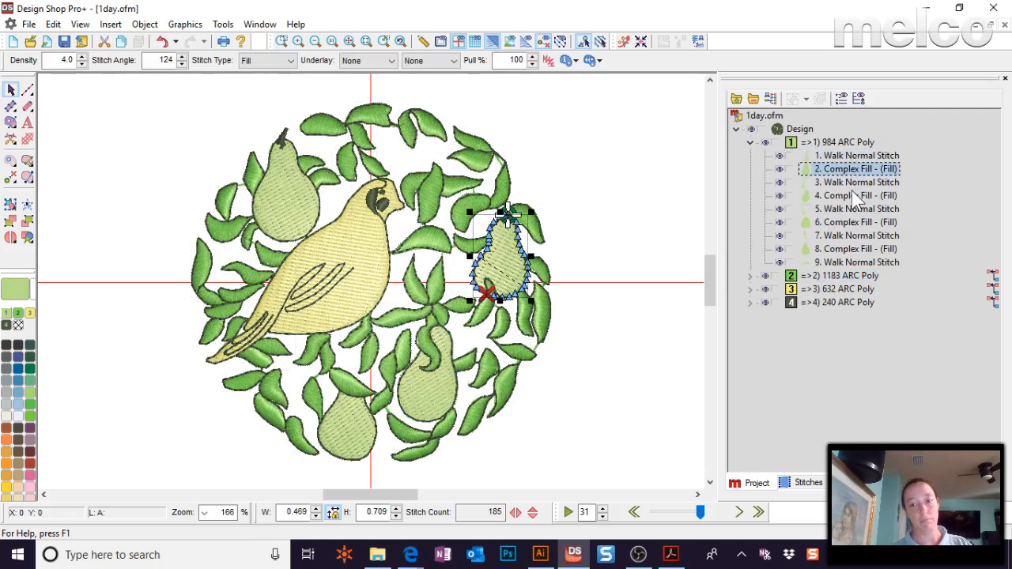
{"action": "left_click", "coordinate": [852, 194]}
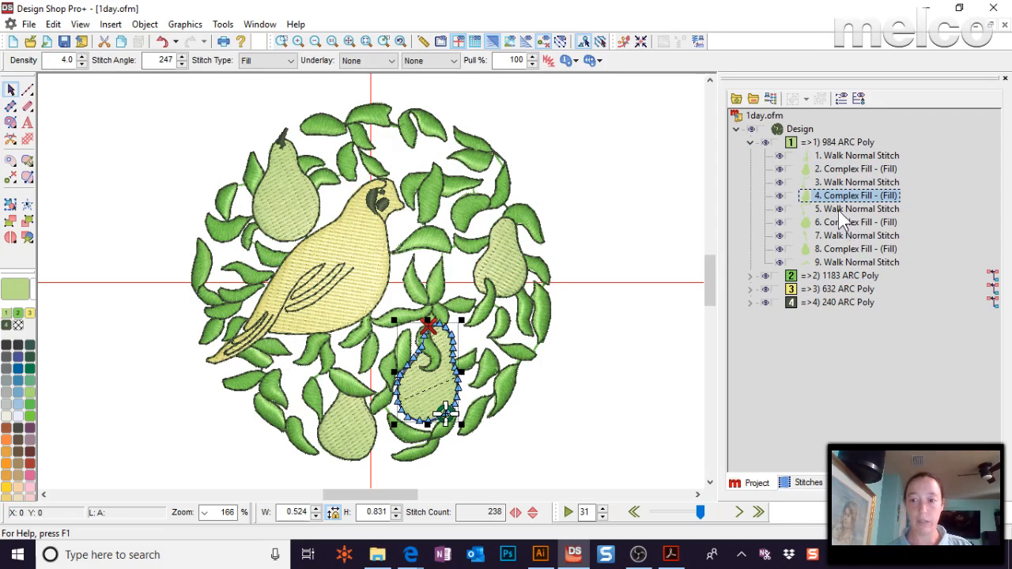
{"action": "left_click", "coordinate": [829, 183]}
{"action": "left_click", "coordinate": [830, 195], "text": "shift"}
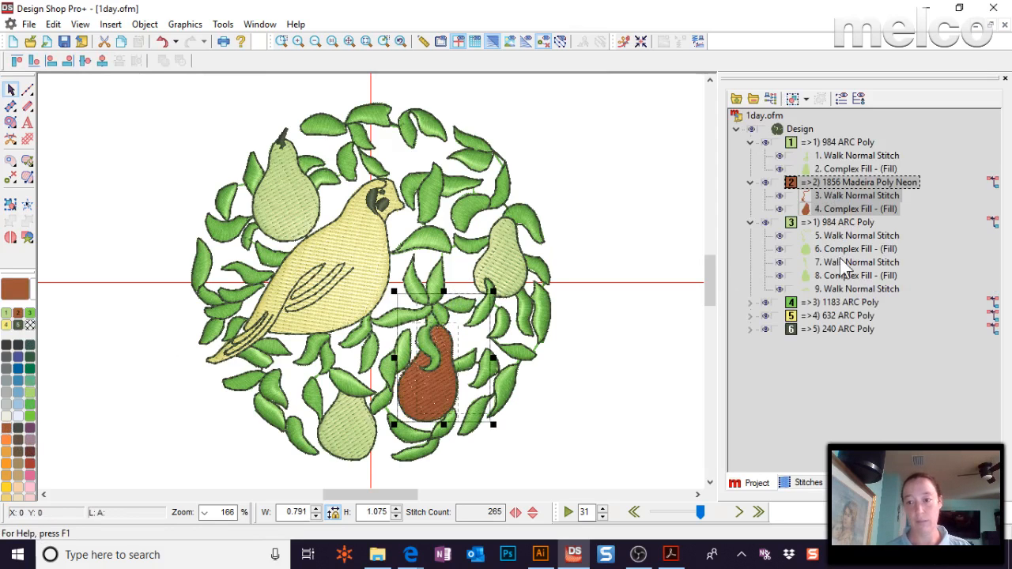
Recolour the upper-left pear's elements 7 to 9 to the same brown 1856 Madeira Poly Neon and deselect them
{"action": "left_click", "coordinate": [844, 263]}
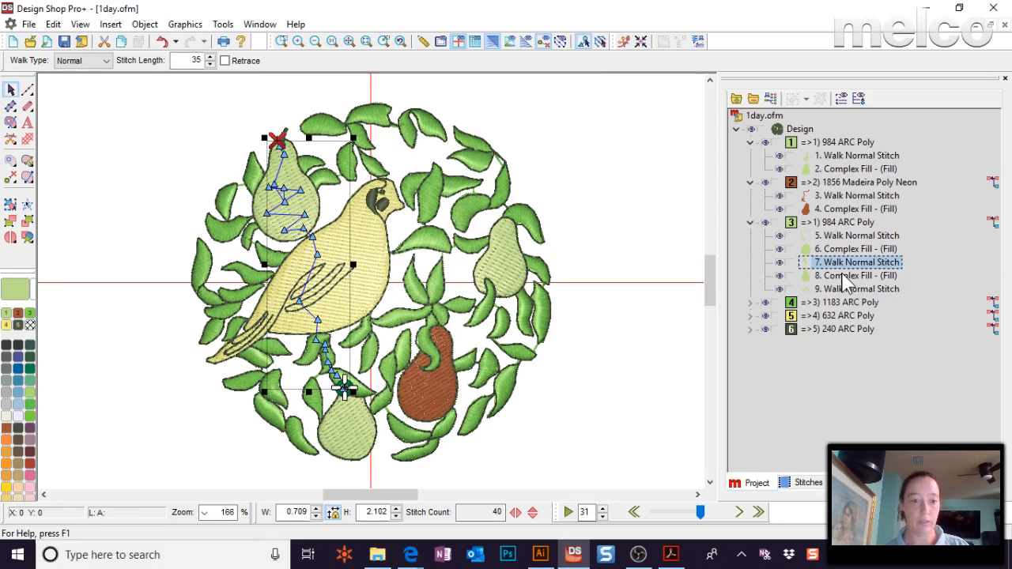
{"action": "left_click", "coordinate": [844, 289], "text": "shift"}
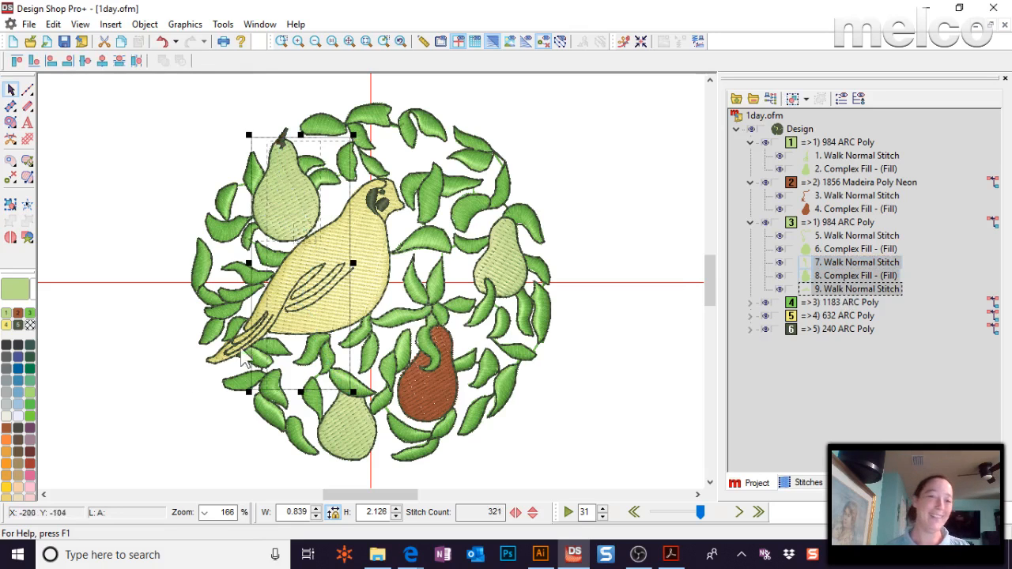
{"action": "left_click", "coordinate": [17, 313]}
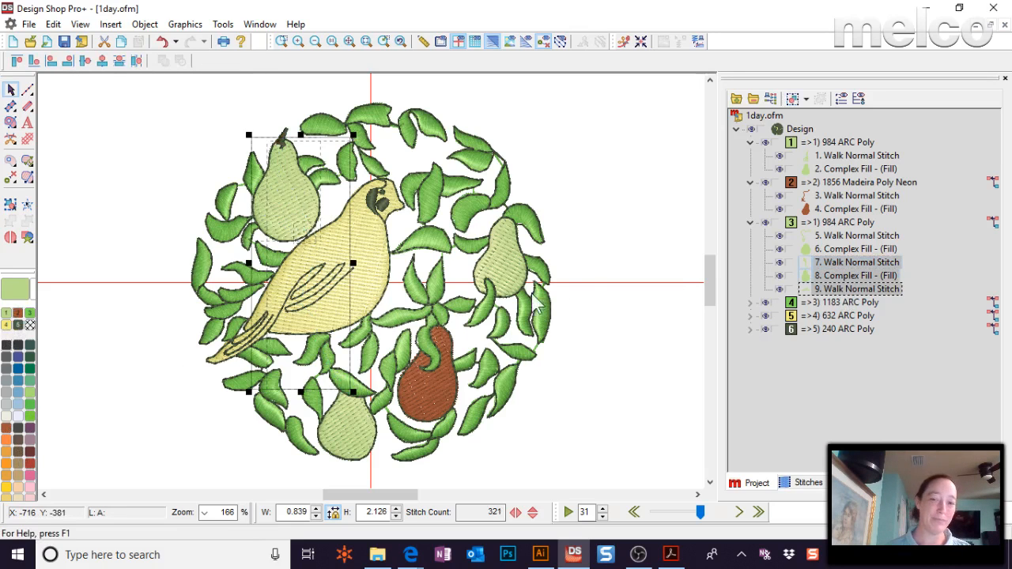
{"action": "left_click", "coordinate": [637, 211]}
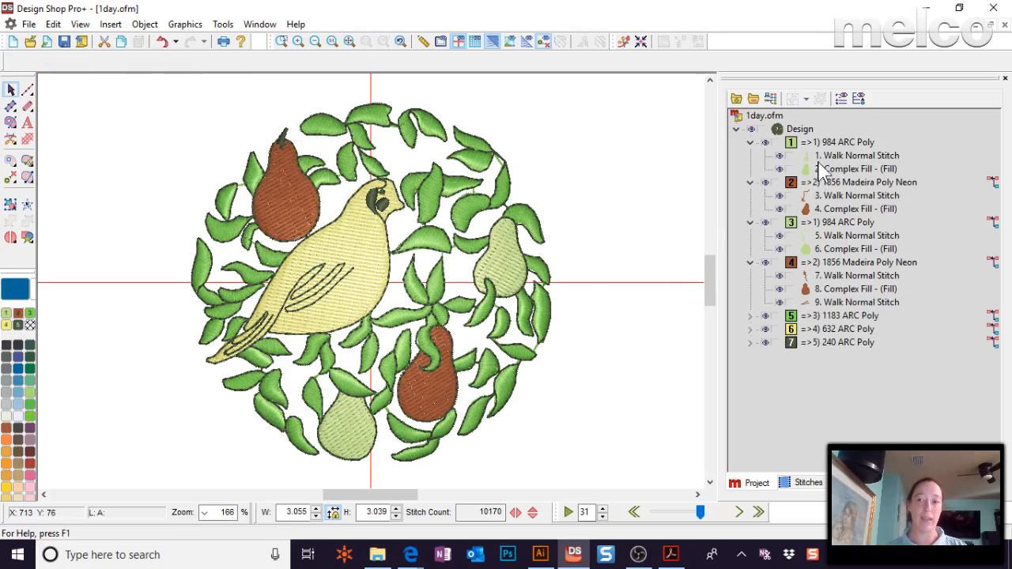
Collapse the colour blocks, move the second 984 ARC Poly block directly after the first, and merge the two into one
{"action": "left_click", "coordinate": [754, 98]}
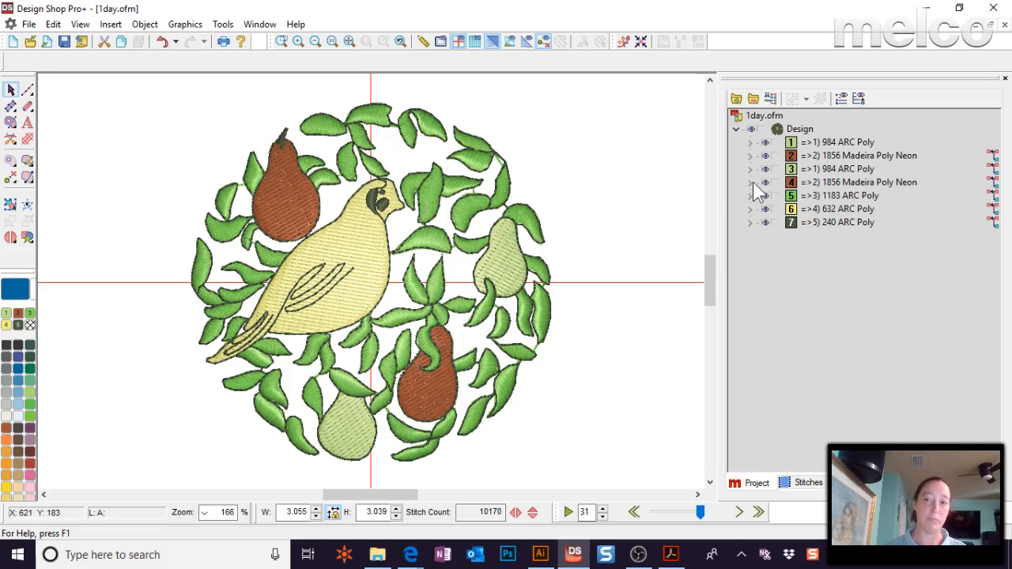
{"action": "left_click", "coordinate": [830, 144]}
{"action": "left_click", "coordinate": [826, 170]}
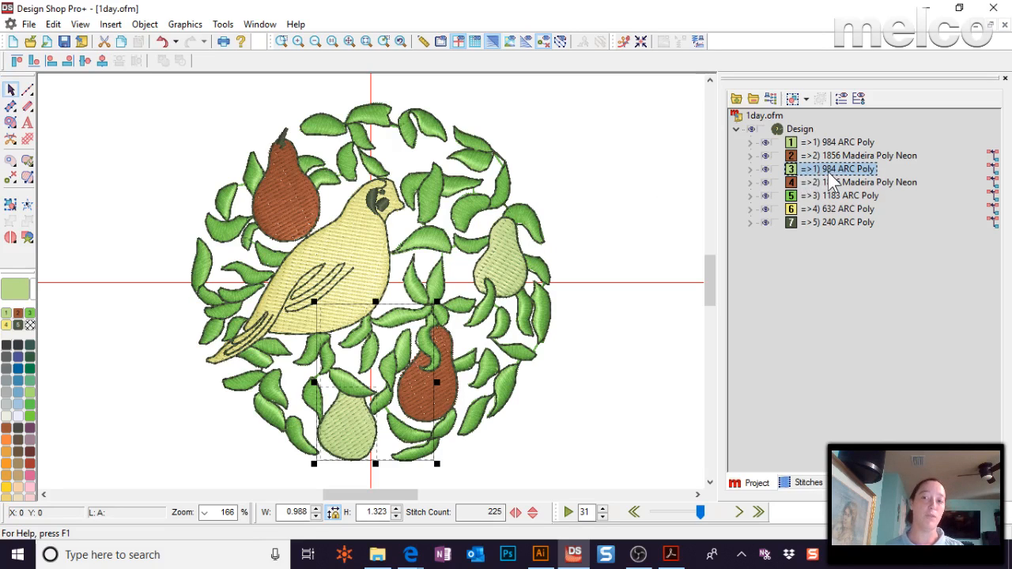
{"action": "left_click_drag", "start_coordinate": [832, 180], "coordinate": [825, 145]}
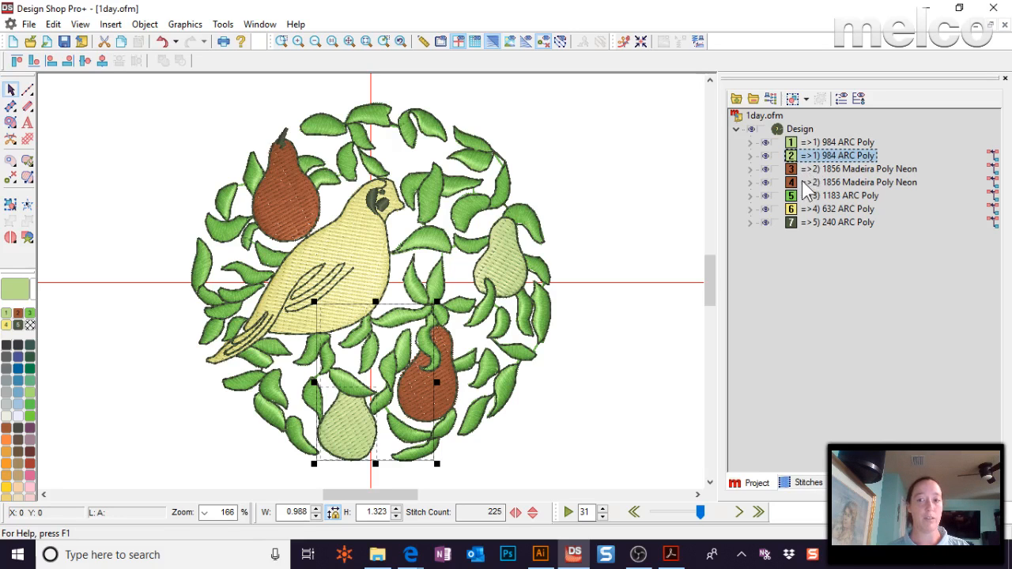
{"action": "left_click", "coordinate": [990, 163]}
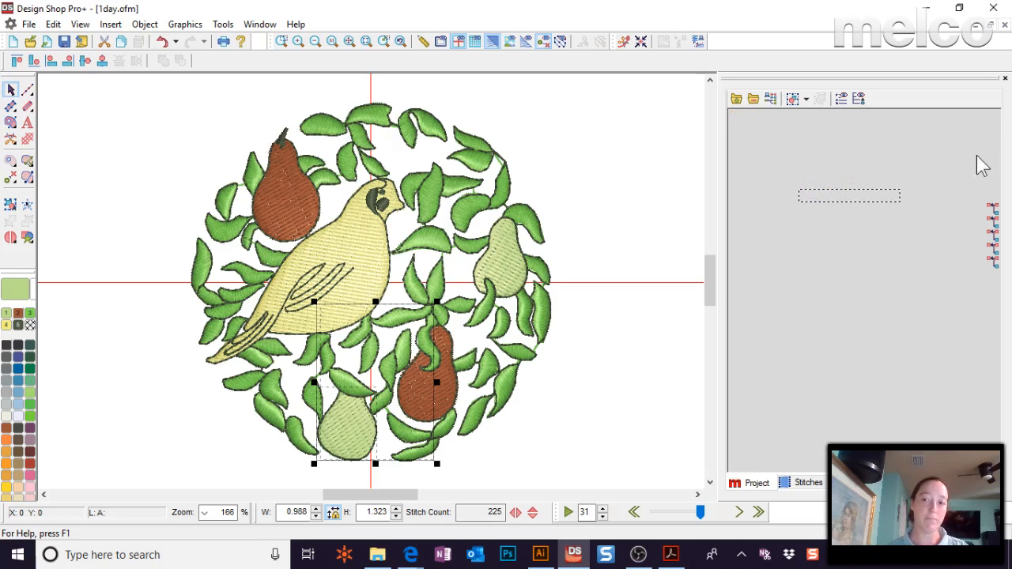
{"action": "left_click", "coordinate": [11, 142]}
Merge the second 1856 Madeira Poly Neon block into the one before it and collapse the colour blocks
{"action": "left_click", "coordinate": [856, 226]}
{"action": "left_click", "coordinate": [852, 235]}
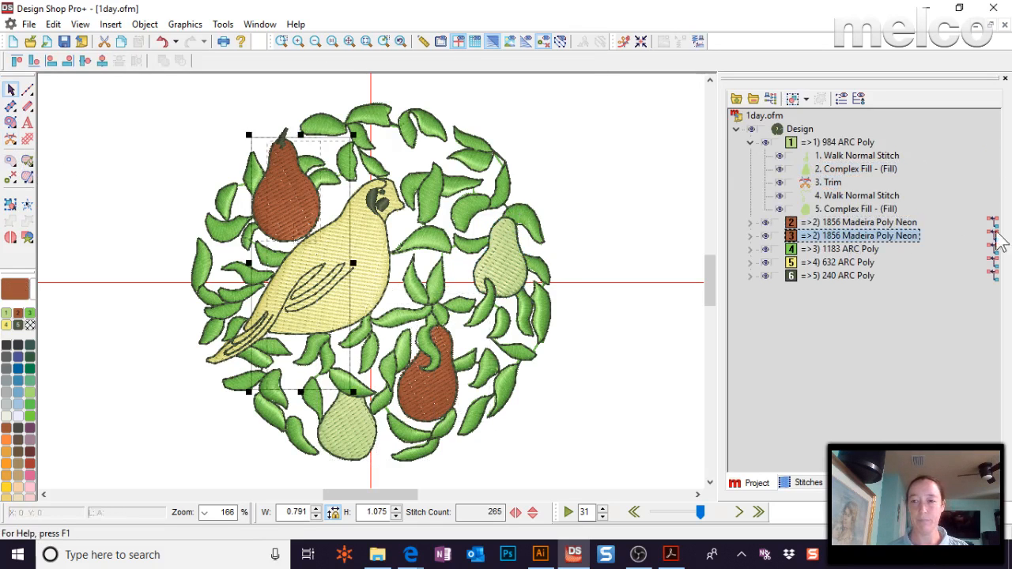
{"action": "left_click", "coordinate": [993, 237]}
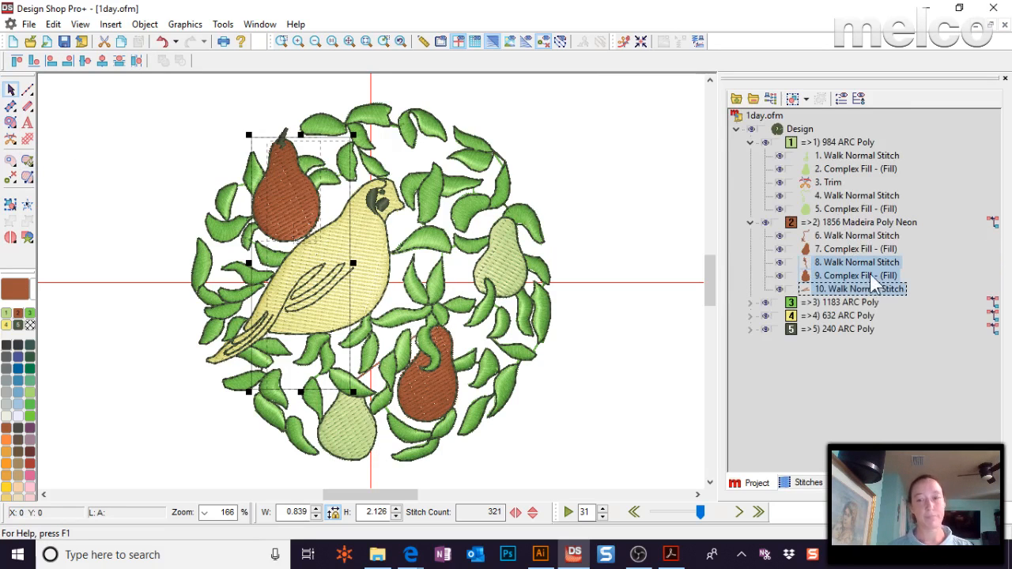
{"action": "left_click", "coordinate": [844, 253]}
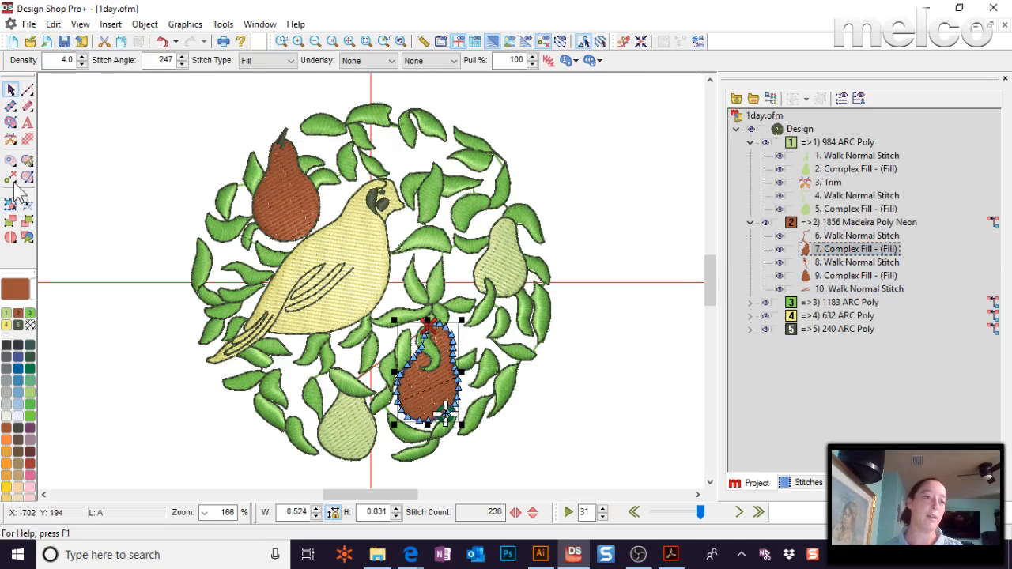
{"action": "left_click", "coordinate": [681, 178]}
{"action": "left_click", "coordinate": [755, 98]}
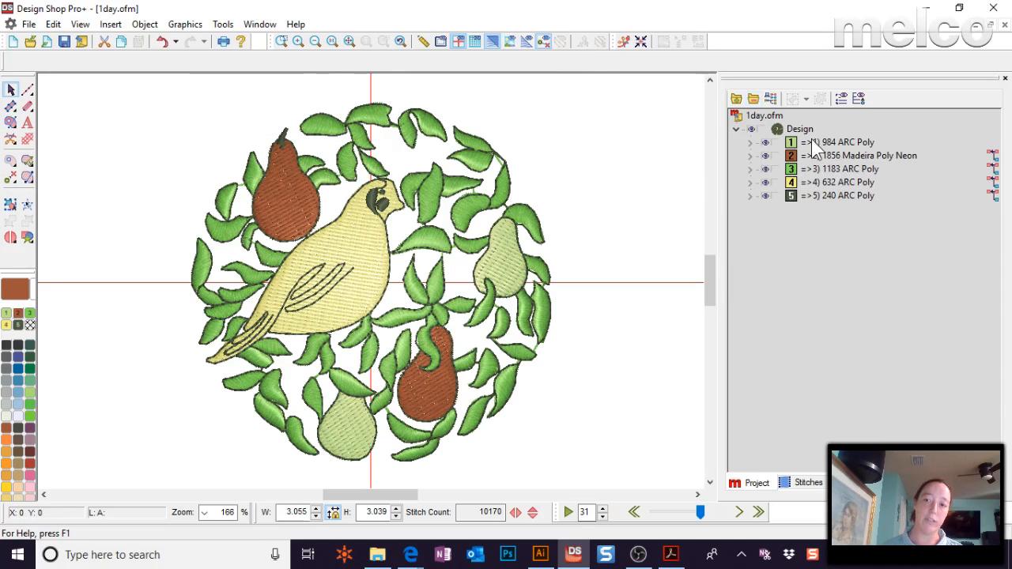
Highlight the merged 984 ARC Poly and 1856 Madeira Poly Neon blocks in turn to check which pears each covers
{"action": "left_click", "coordinate": [814, 144]}
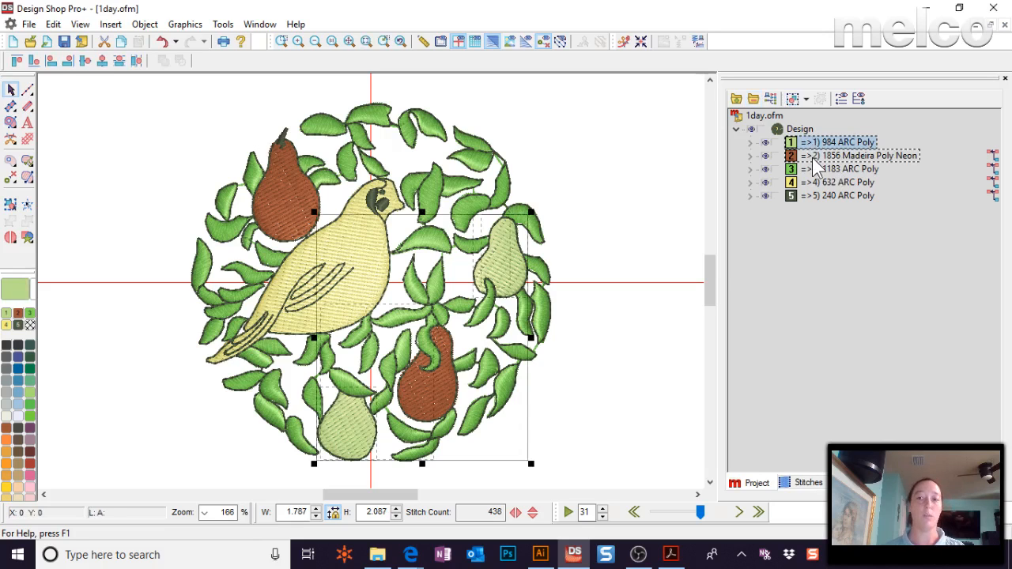
{"action": "left_click", "coordinate": [814, 157]}
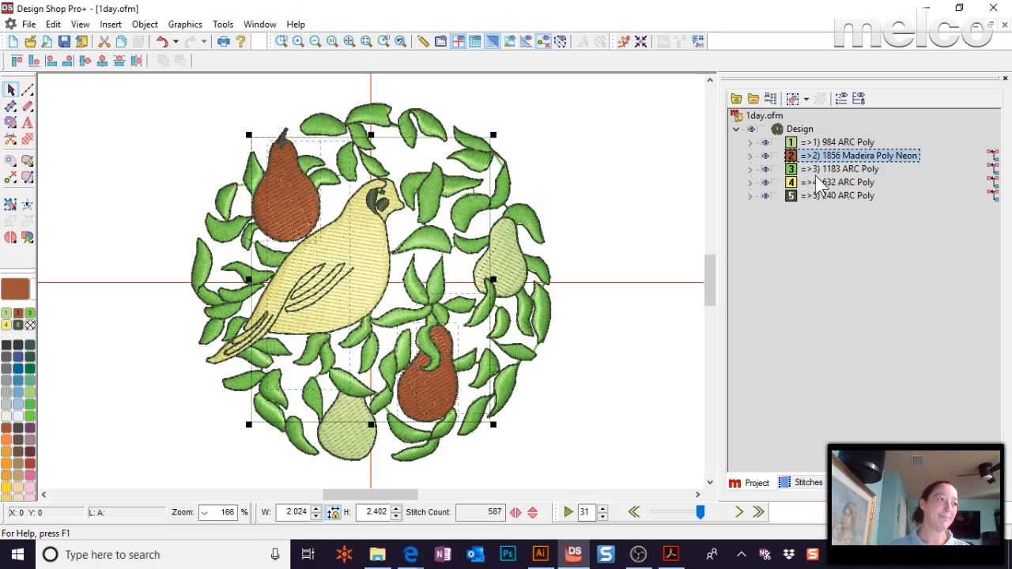
{"action": "left_click", "coordinate": [552, 404]}
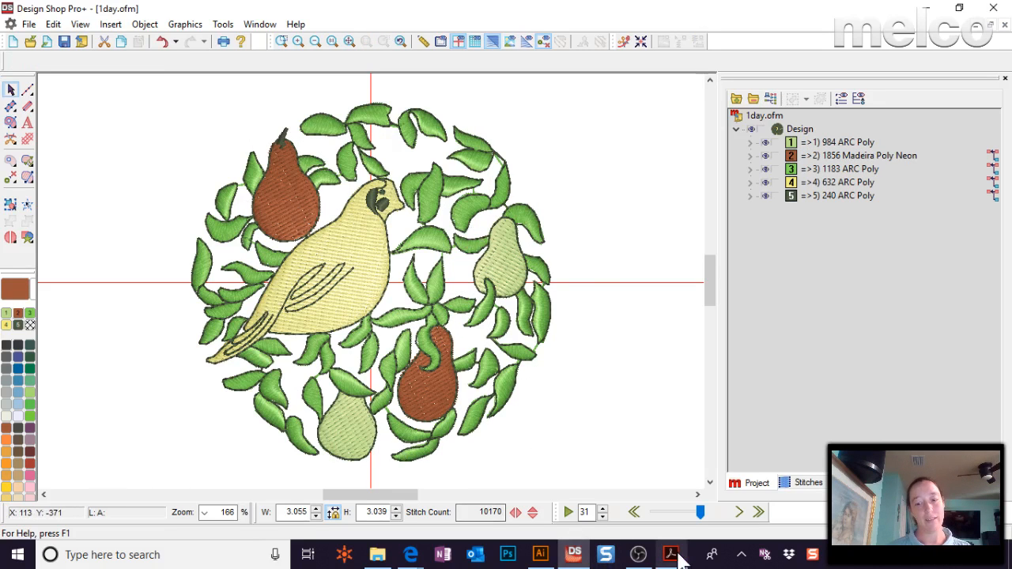
Check the question list in DS Talk 8-23-2019.pdf in Acrobat and return to the 1day.ofm design in Design Shop Pro+
{"action": "mouse_move", "coordinate": [680, 560]}
{"action": "left_click", "coordinate": [671, 486]}
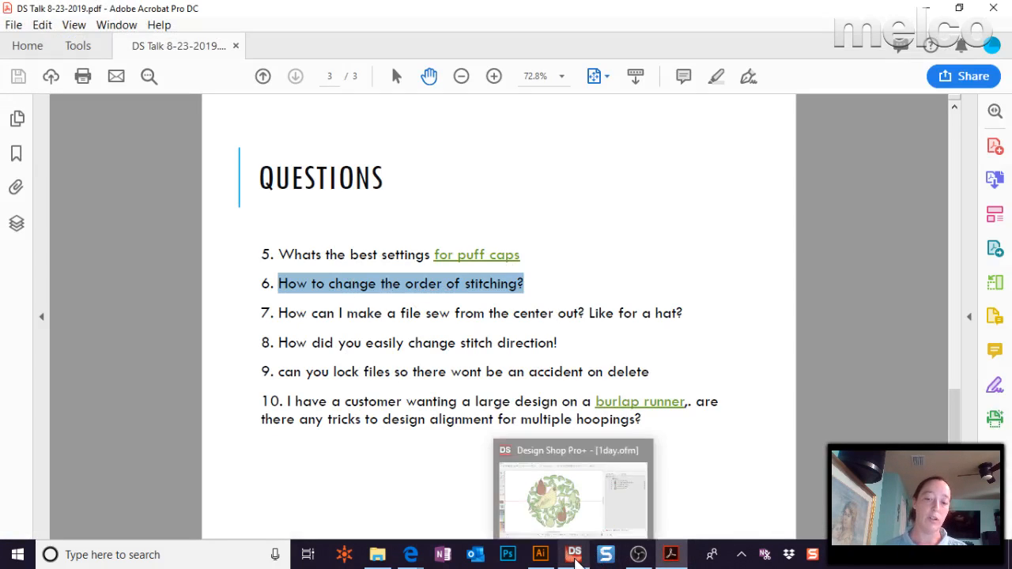
{"action": "left_click", "coordinate": [574, 554]}
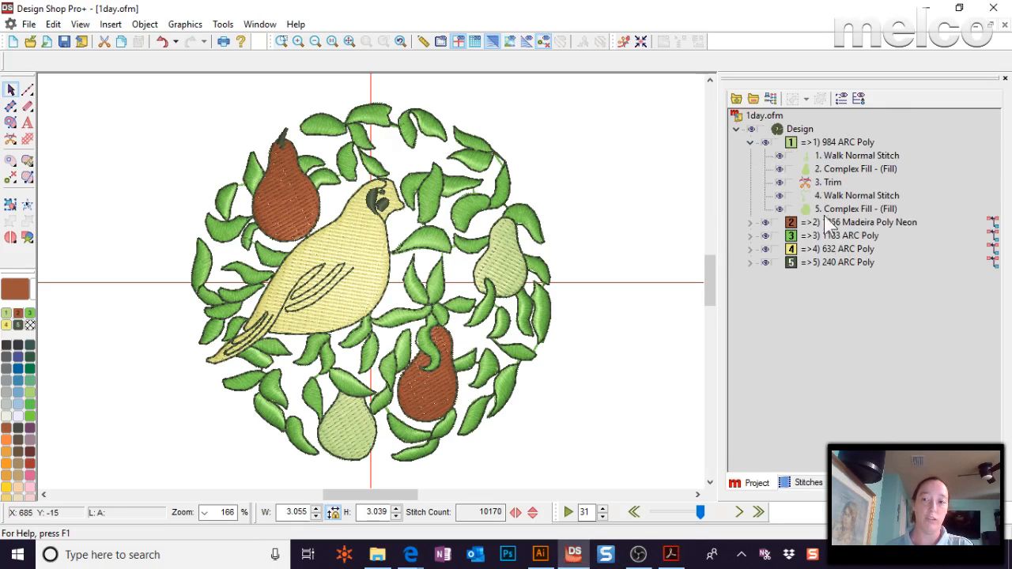
Examine the stitching order of the walk stitches and complex fills inside the 984 ARC Poly block
{"action": "left_click", "coordinate": [836, 157]}
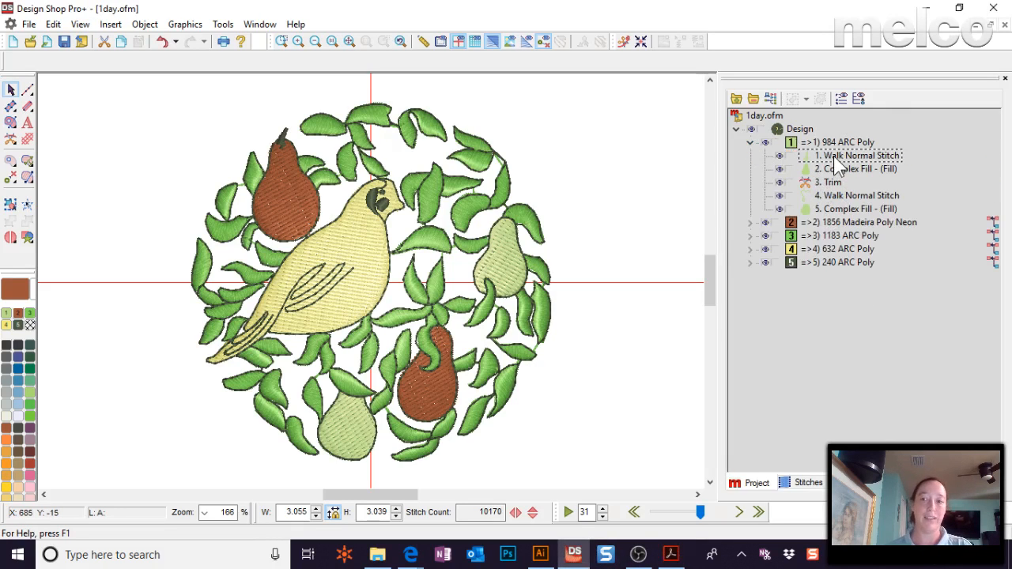
{"action": "left_click", "coordinate": [836, 171]}
{"action": "left_click", "coordinate": [835, 196]}
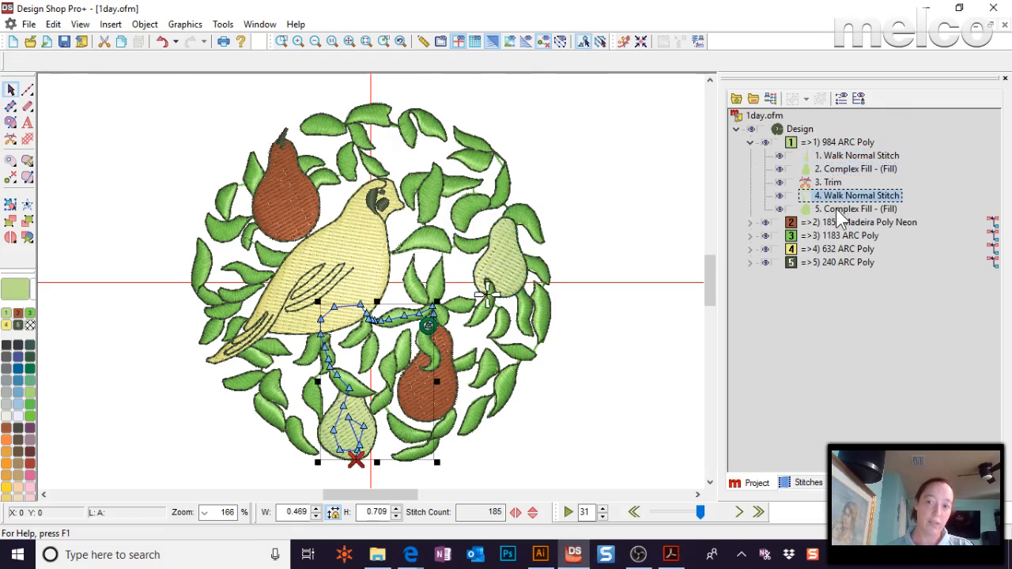
{"action": "left_click", "coordinate": [837, 209]}
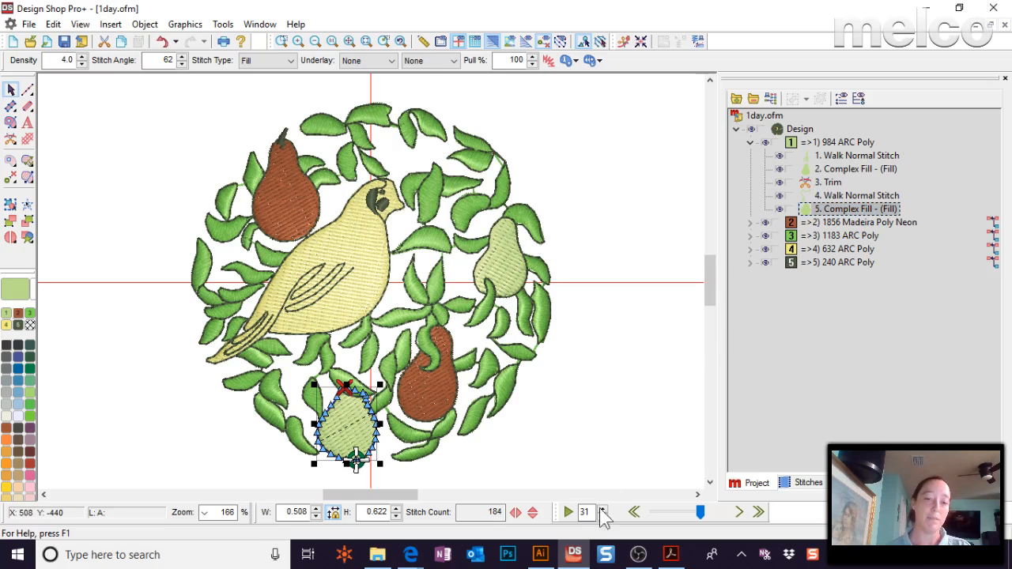
Switch to the question list in Acrobat, clear the highlight on question 6, and return to Design Shop Pro+
{"action": "mouse_move", "coordinate": [670, 554]}
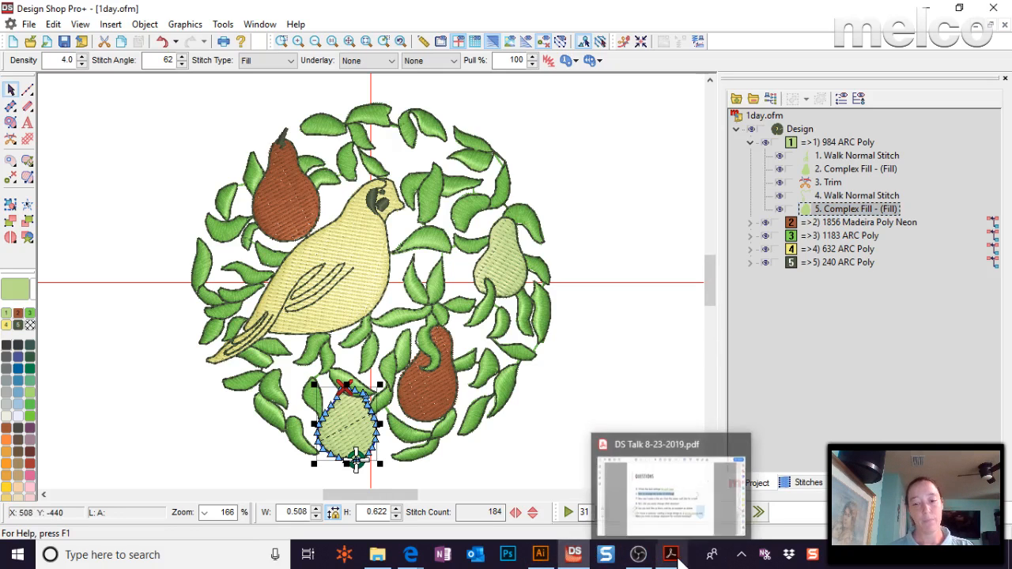
{"action": "left_click", "coordinate": [625, 466]}
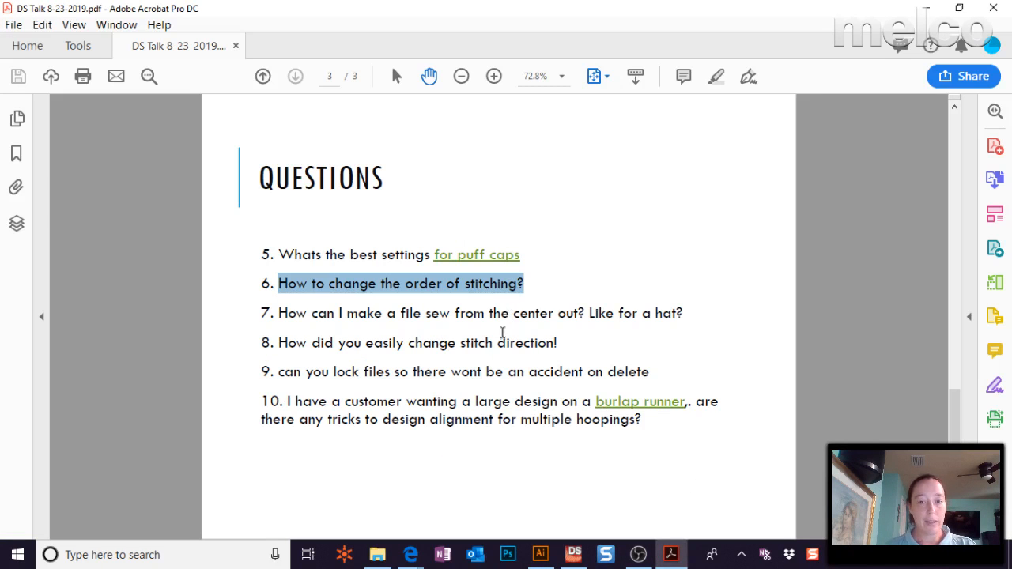
{"action": "left_click", "coordinate": [402, 352]}
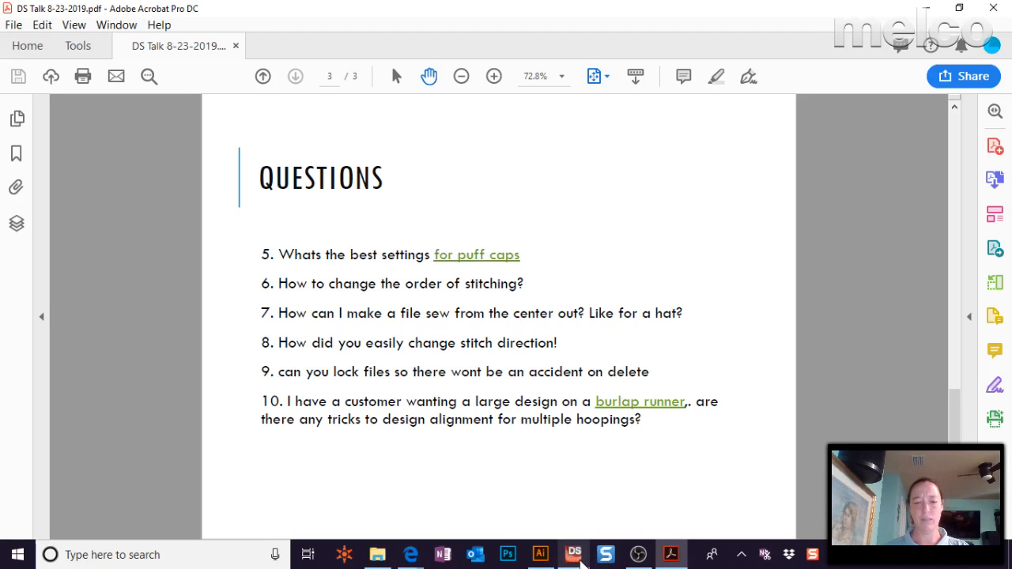
{"action": "mouse_move", "coordinate": [581, 561]}
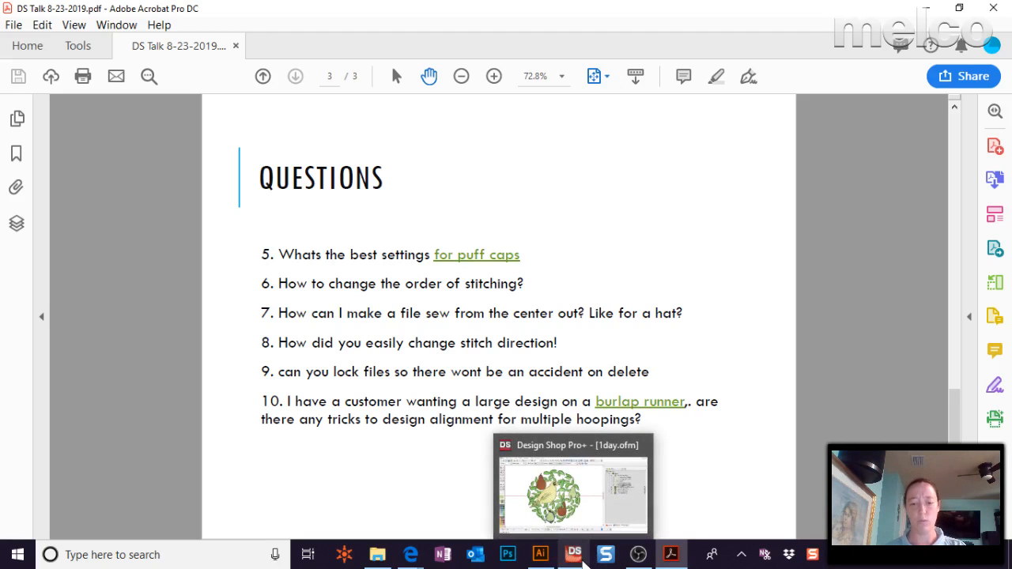
{"action": "left_click", "coordinate": [577, 559]}
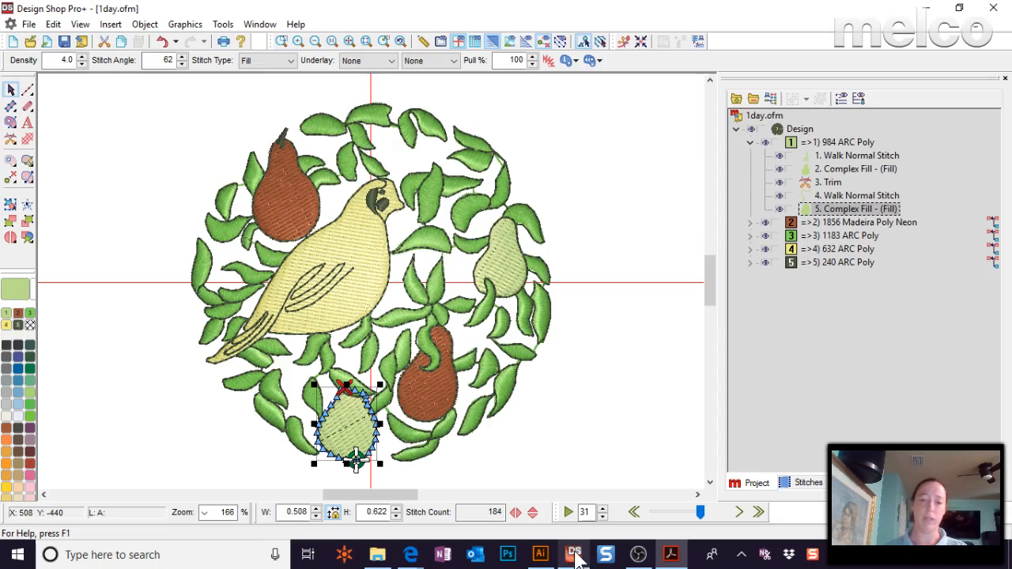
Lock the 984 ARC Poly, 1183 ARC Poly and 1856 Madeira Poly Neon blocks, then the whole design, and clear the selection
{"action": "left_click", "coordinate": [789, 143]}
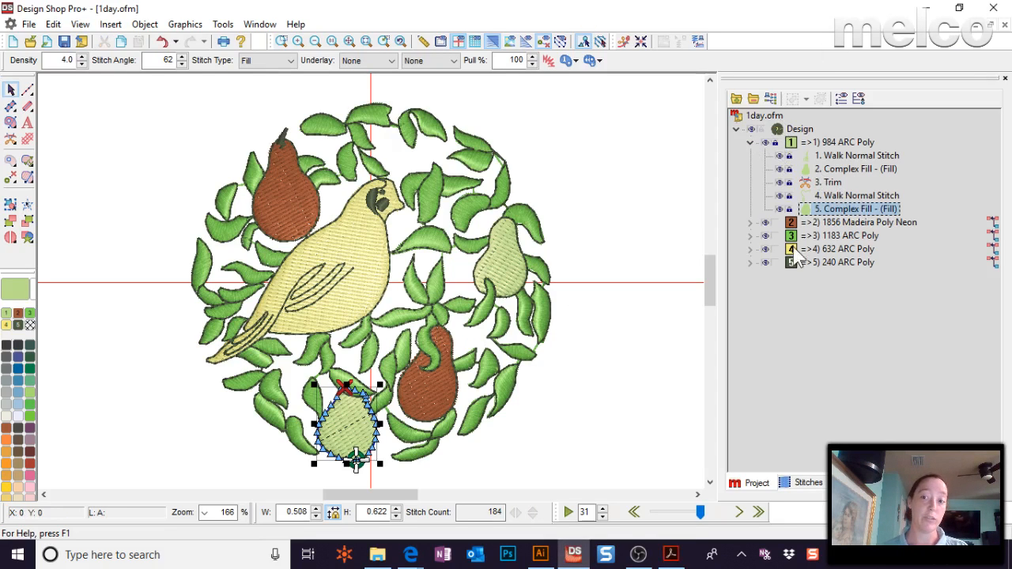
{"action": "left_click", "coordinate": [775, 236]}
{"action": "left_click", "coordinate": [775, 222]}
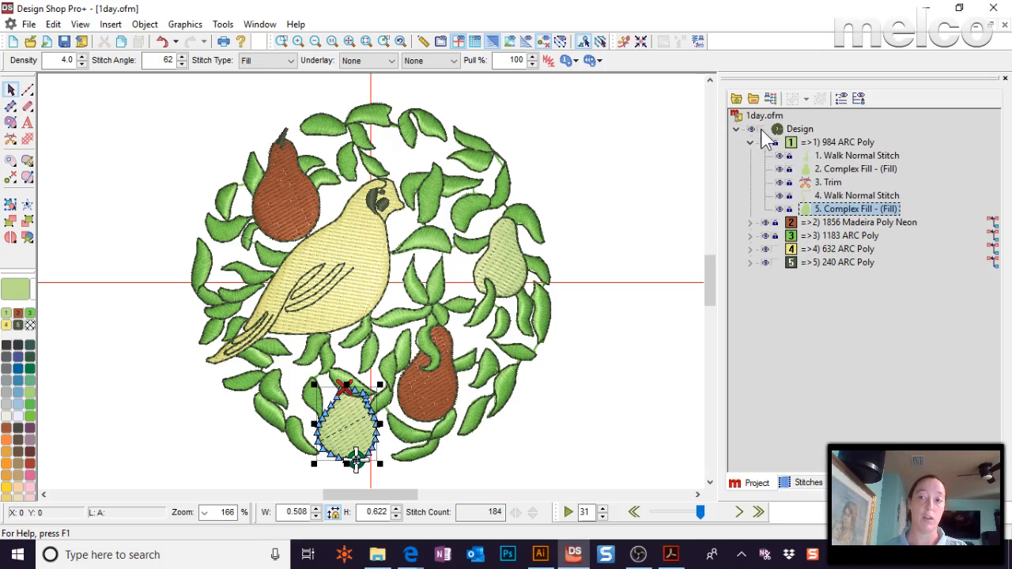
{"action": "left_click", "coordinate": [761, 130]}
{"action": "left_click", "coordinate": [761, 130]}
{"action": "left_click", "coordinate": [572, 154]}
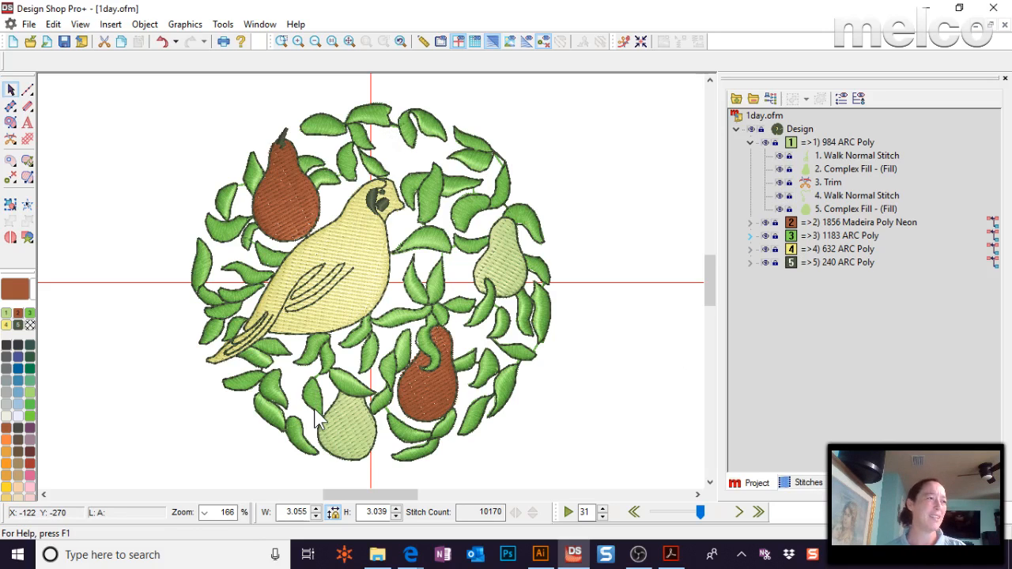
Review the question list in Acrobat against the locked design, going back to questions 1 to 4 on page 2
{"action": "left_click", "coordinate": [677, 557]}
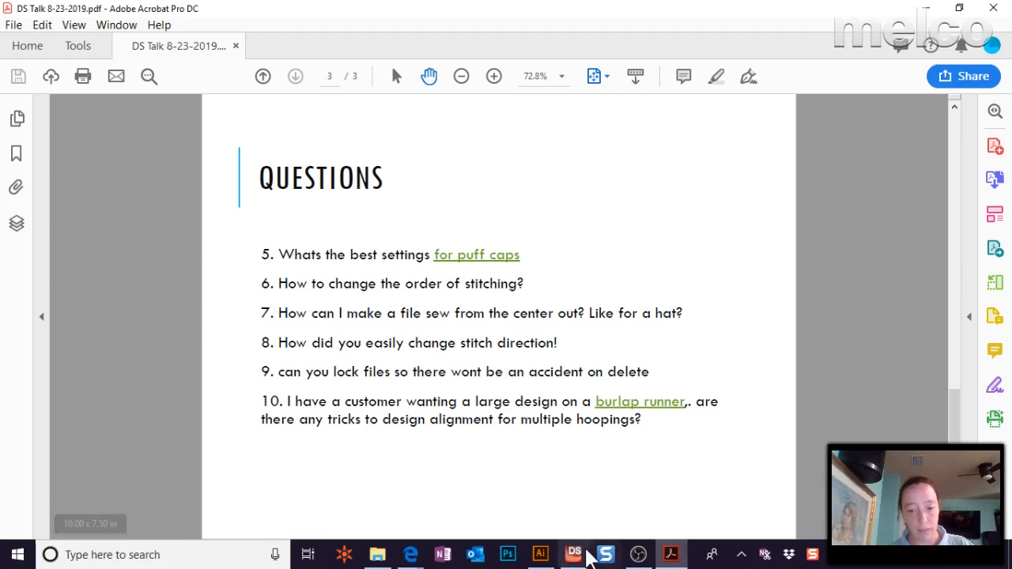
{"action": "left_click", "coordinate": [573, 554]}
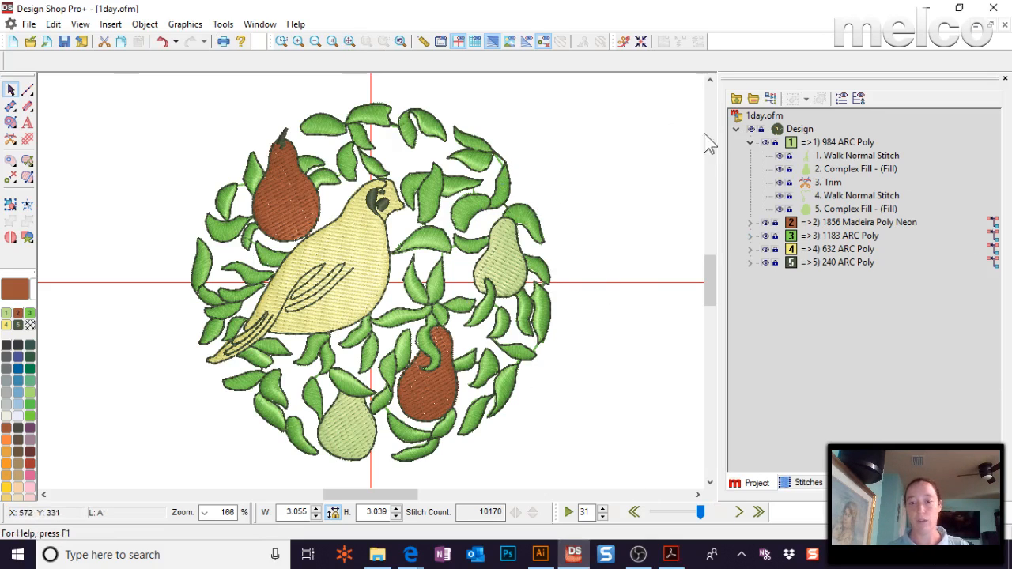
{"action": "scroll", "coordinate": [403, 498], "scroll_direction": "right", "scroll_amount": 3}
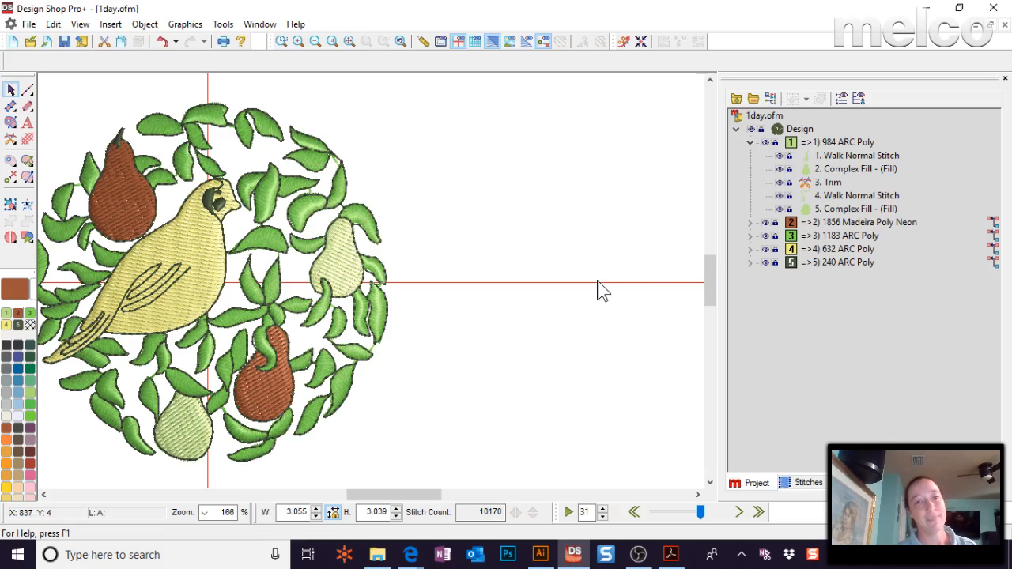
{"action": "left_click", "coordinate": [670, 552]}
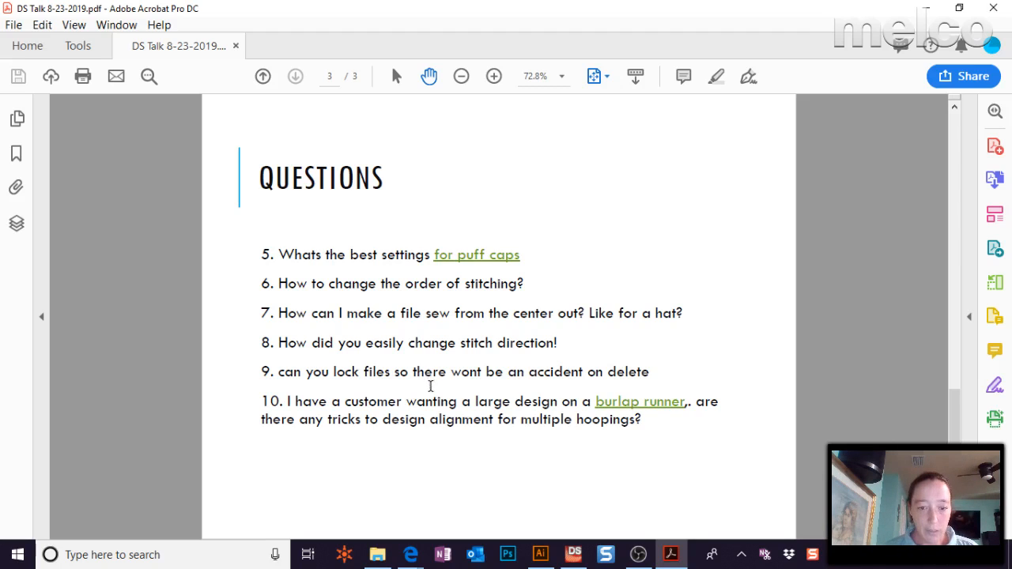
{"action": "scroll", "coordinate": [429, 385], "scroll_direction": "up", "scroll_amount": 2}
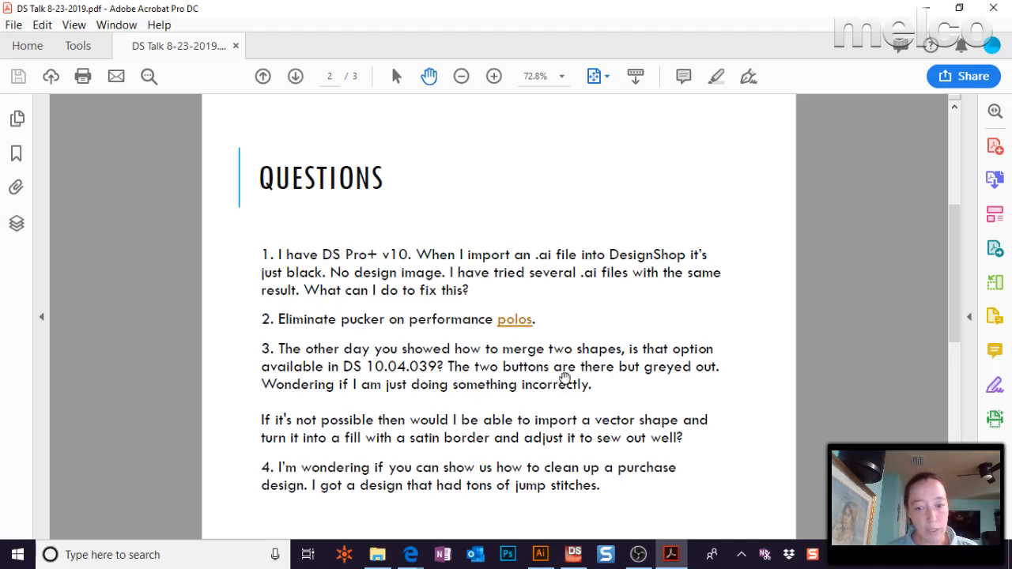